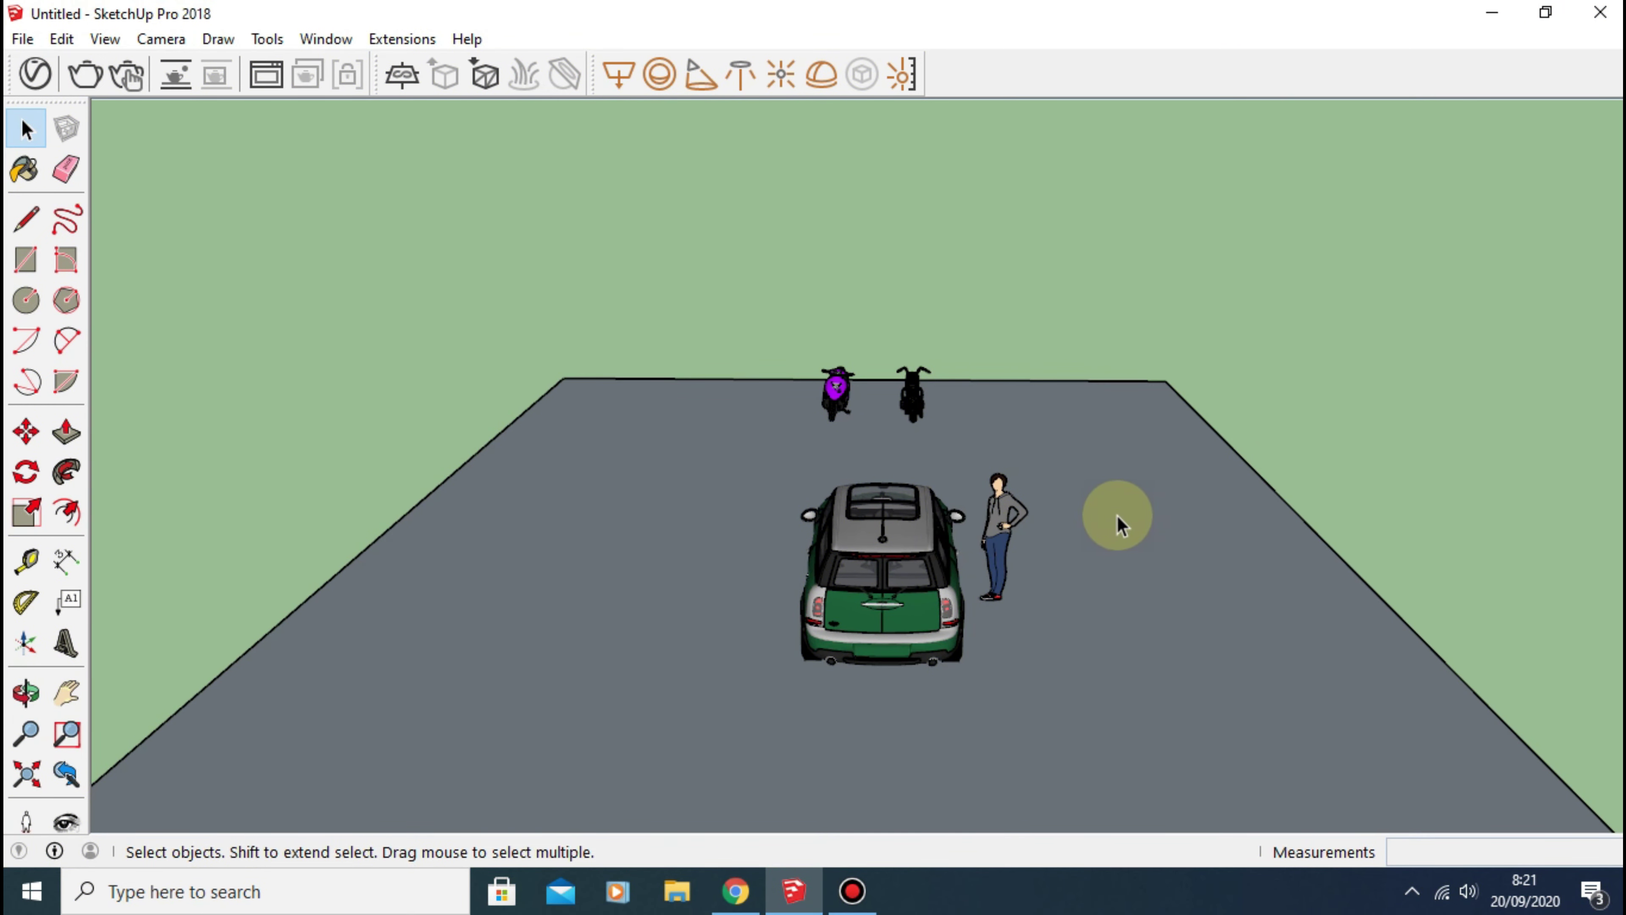
Step: Orbit and zoom around the car scene to get a view behind the car
{"action": "middle_click_drag", "start_coordinate": [900, 411], "coordinate": [1017, 356]}
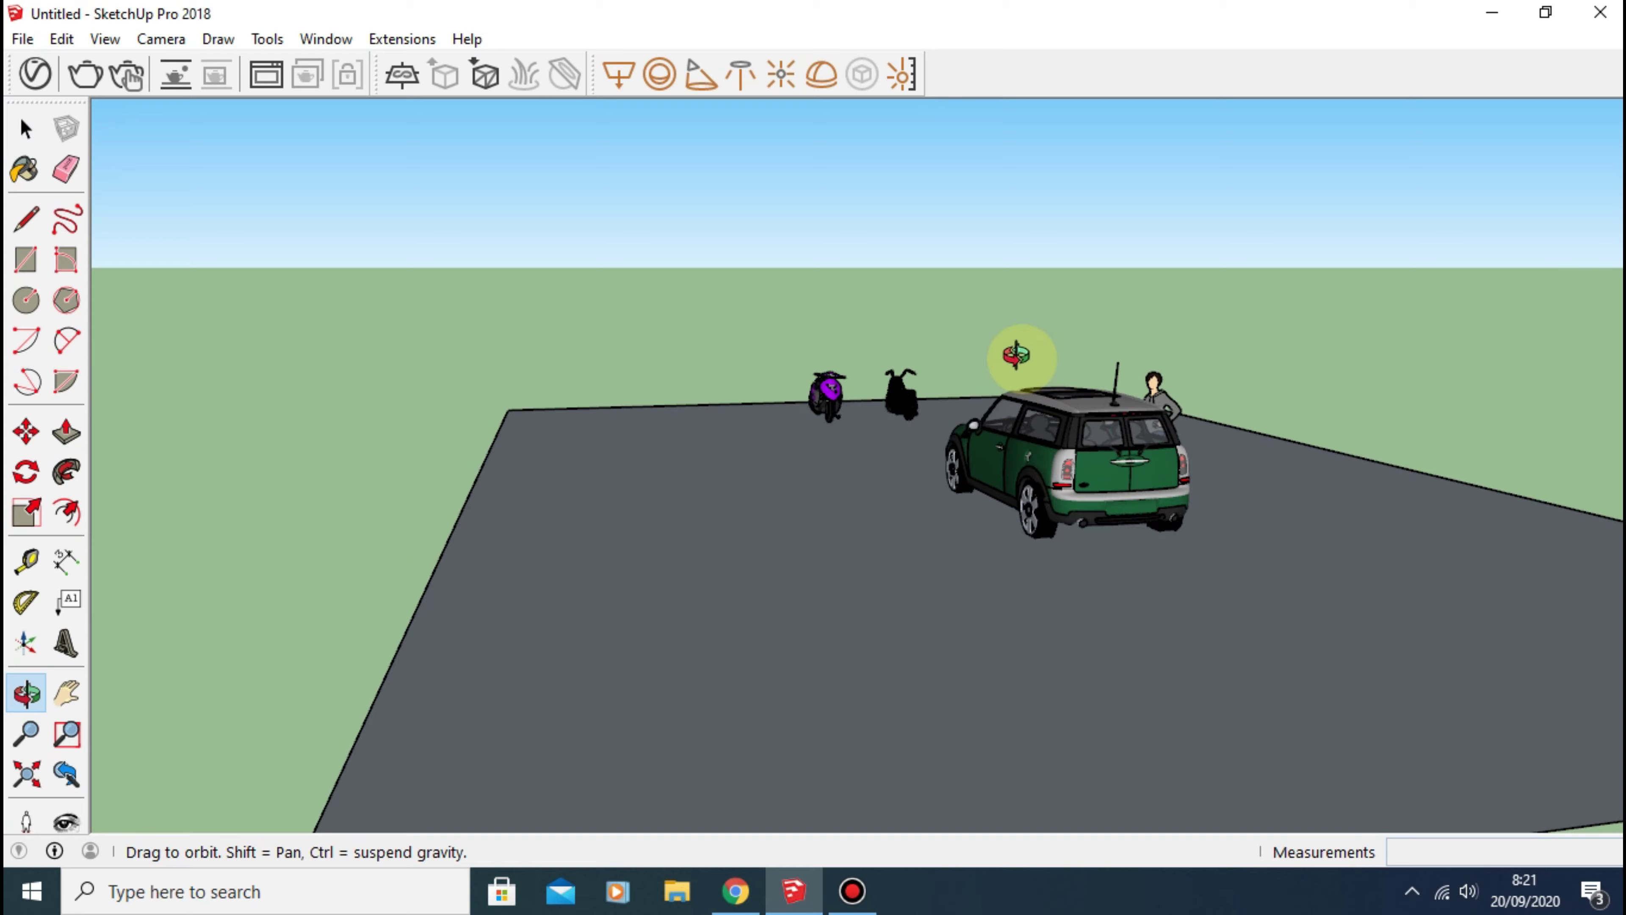
{"action": "mouse_move", "coordinate": [1017, 354]}
{"action": "left_mouse_down"}
{"action": "mouse_move", "coordinate": [941, 403]}
{"action": "mouse_move", "coordinate": [874, 386]}
{"action": "mouse_move", "coordinate": [973, 385]}
{"action": "mouse_move", "coordinate": [951, 363]}
{"action": "mouse_move", "coordinate": [842, 377]}
{"action": "mouse_move", "coordinate": [861, 397]}
{"action": "mouse_move", "coordinate": [962, 389]}
{"action": "mouse_move", "coordinate": [915, 378]}
{"action": "mouse_move", "coordinate": [919, 394]}
{"action": "left_mouse_up"}
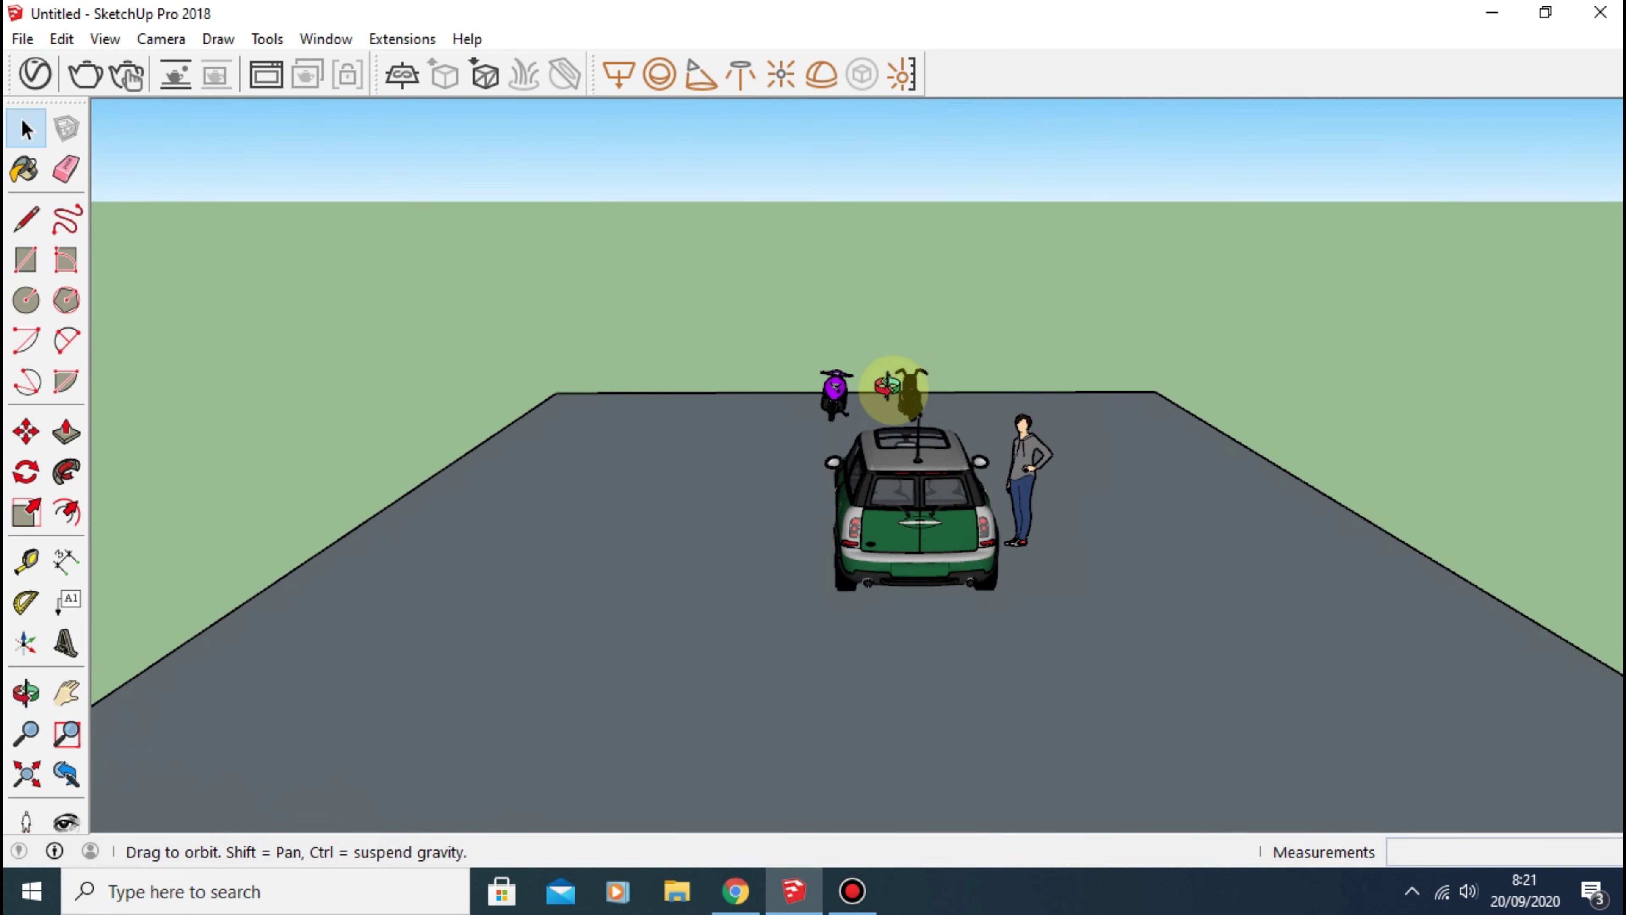
{"action": "mouse_move", "coordinate": [896, 381]}
{"action": "middle_mouse_down"}
{"action": "mouse_move", "coordinate": [834, 425]}
{"action": "mouse_move", "coordinate": [1023, 397]}
{"action": "middle_mouse_up"}
{"action": "mouse_move", "coordinate": [1022, 398]}
{"action": "left_mouse_down"}
{"action": "mouse_move", "coordinate": [915, 389]}
{"action": "mouse_move", "coordinate": [872, 407]}
{"action": "mouse_move", "coordinate": [850, 389]}
{"action": "mouse_move", "coordinate": [962, 374]}
{"action": "mouse_move", "coordinate": [838, 385]}
{"action": "mouse_move", "coordinate": [991, 386]}
{"action": "mouse_move", "coordinate": [897, 374]}
{"action": "mouse_move", "coordinate": [1042, 422]}
{"action": "mouse_move", "coordinate": [784, 399]}
{"action": "mouse_move", "coordinate": [938, 398]}
{"action": "mouse_move", "coordinate": [846, 385]}
{"action": "mouse_move", "coordinate": [1005, 365]}
{"action": "mouse_move", "coordinate": [937, 335]}
{"action": "mouse_move", "coordinate": [875, 364]}
{"action": "mouse_move", "coordinate": [889, 403]}
{"action": "left_mouse_up"}
{"action": "mouse_move", "coordinate": [888, 404]}
{"action": "middle_mouse_down"}
{"action": "mouse_move", "coordinate": [850, 429]}
{"action": "mouse_move", "coordinate": [732, 420]}
{"action": "middle_mouse_up"}
{"action": "mouse_move", "coordinate": [732, 420]}
{"action": "left_mouse_down"}
{"action": "mouse_move", "coordinate": [962, 381]}
{"action": "mouse_move", "coordinate": [828, 400]}
{"action": "mouse_move", "coordinate": [855, 410]}
{"action": "mouse_move", "coordinate": [938, 391]}
{"action": "mouse_move", "coordinate": [842, 407]}
{"action": "mouse_move", "coordinate": [951, 385]}
{"action": "mouse_move", "coordinate": [919, 410]}
{"action": "left_mouse_up"}
{"action": "key", "text": "space"}
{"action": "mouse_move", "coordinate": [920, 403]}
{"action": "middle_mouse_down"}
{"action": "mouse_move", "coordinate": [846, 450]}
{"action": "mouse_move", "coordinate": [1125, 381]}
{"action": "mouse_move", "coordinate": [718, 461]}
{"action": "mouse_move", "coordinate": [821, 454]}
{"action": "middle_mouse_up"}
{"action": "scroll", "coordinate": [892, 449], "scroll_direction": "down", "scroll_amount": 2}
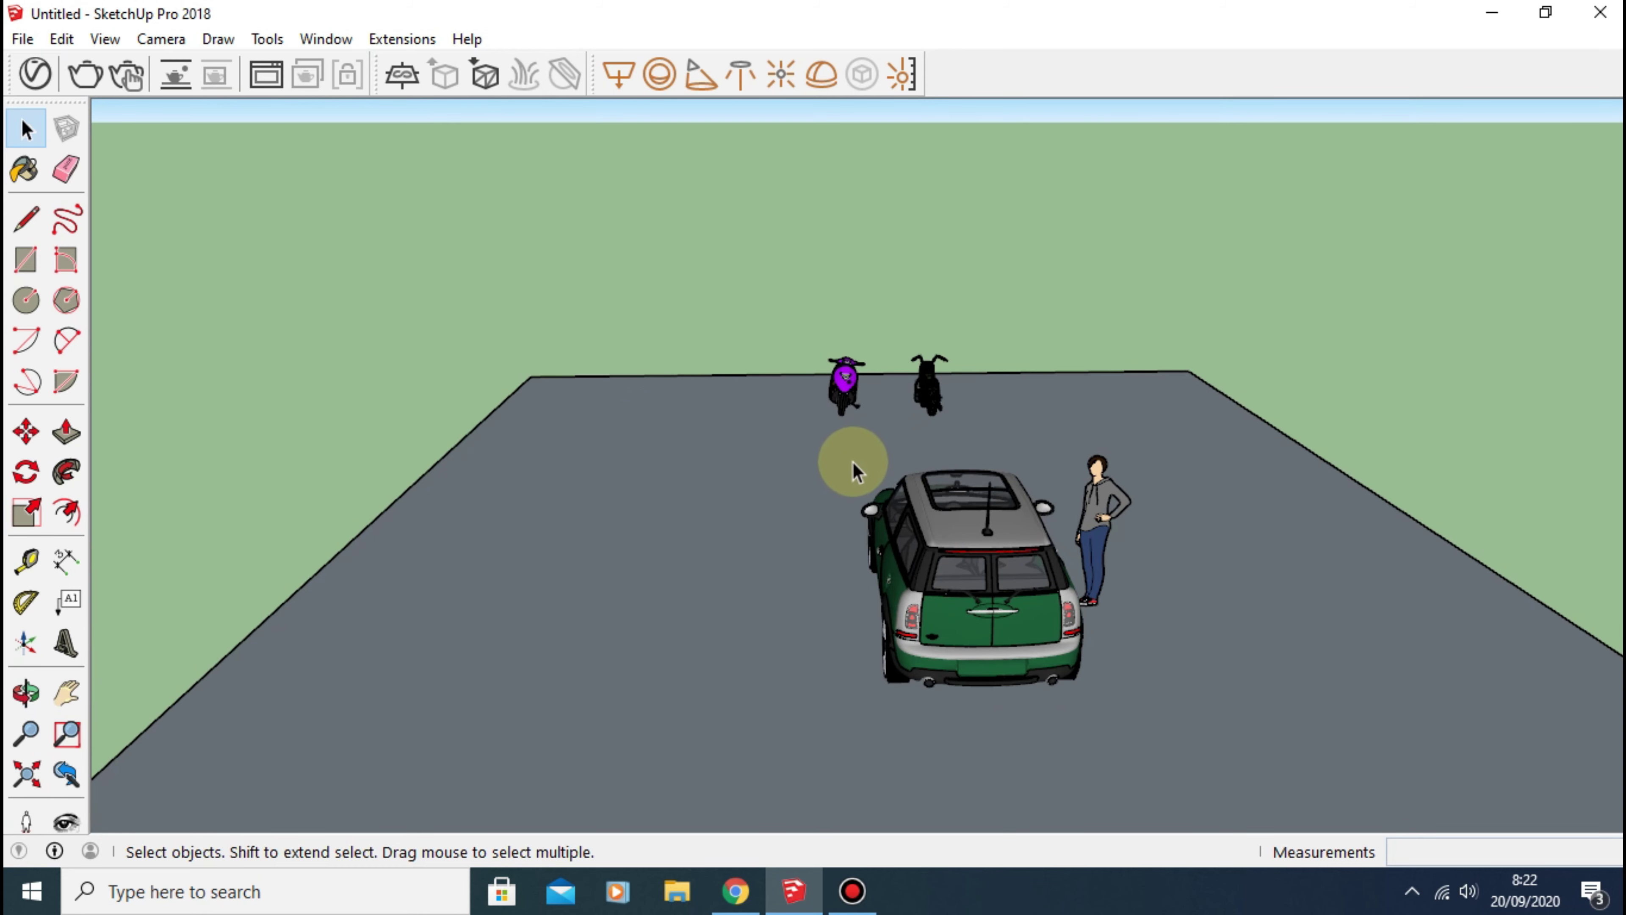
{"action": "middle_click_drag", "start_coordinate": [849, 461], "coordinate": [915, 425]}
{"action": "scroll", "coordinate": [920, 443], "scroll_direction": "down", "scroll_amount": 1}
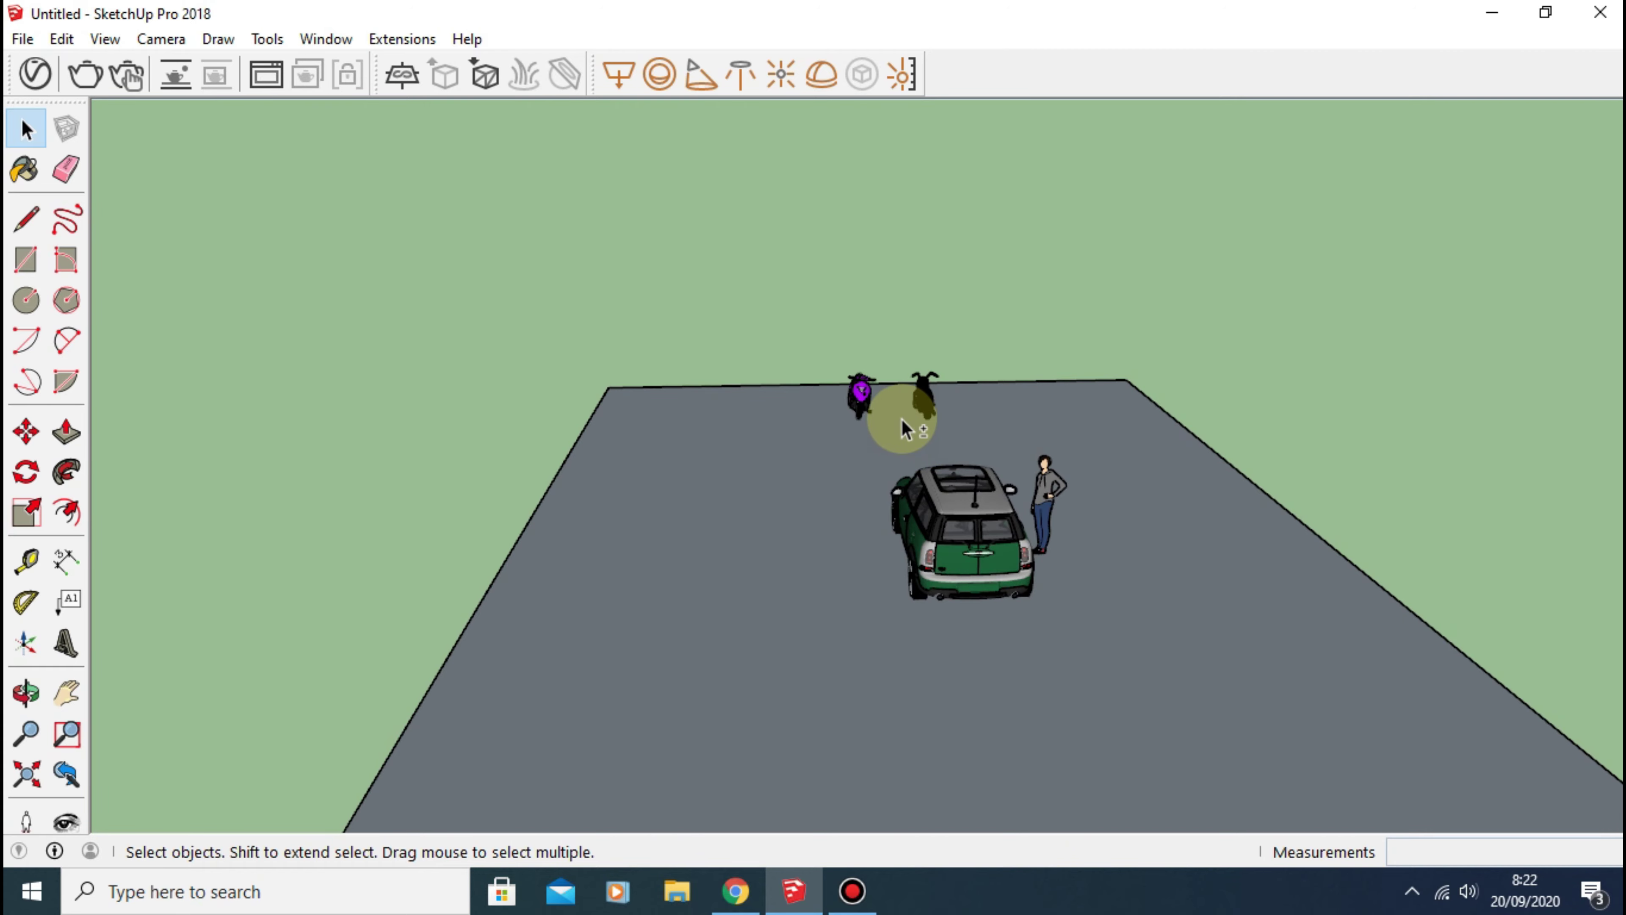
{"action": "scroll", "coordinate": [906, 428], "scroll_direction": "up", "scroll_amount": 2}
{"action": "scroll", "coordinate": [860, 501], "scroll_direction": "up", "scroll_amount": 2}
{"action": "mouse_move", "coordinate": [885, 516]}
{"action": "middle_mouse_down"}
{"action": "mouse_move", "coordinate": [1060, 428]}
{"action": "mouse_move", "coordinate": [1243, 489]}
{"action": "mouse_move", "coordinate": [817, 411]}
{"action": "mouse_move", "coordinate": [646, 524]}
{"action": "mouse_move", "coordinate": [958, 465]}
{"action": "mouse_move", "coordinate": [936, 433]}
{"action": "mouse_move", "coordinate": [828, 519]}
{"action": "middle_mouse_up"}
{"action": "mouse_move", "coordinate": [984, 570]}
{"action": "middle_mouse_down"}
{"action": "mouse_move", "coordinate": [954, 573]}
{"action": "mouse_move", "coordinate": [872, 490]}
{"action": "mouse_move", "coordinate": [881, 574]}
{"action": "mouse_move", "coordinate": [871, 498]}
{"action": "mouse_move", "coordinate": [898, 499]}
{"action": "mouse_move", "coordinate": [842, 538]}
{"action": "mouse_move", "coordinate": [864, 567]}
{"action": "mouse_move", "coordinate": [908, 555]}
{"action": "mouse_move", "coordinate": [850, 555]}
{"action": "mouse_move", "coordinate": [797, 503]}
{"action": "mouse_move", "coordinate": [820, 556]}
{"action": "mouse_move", "coordinate": [792, 537]}
{"action": "mouse_move", "coordinate": [832, 589]}
{"action": "mouse_move", "coordinate": [868, 602]}
{"action": "middle_mouse_up"}
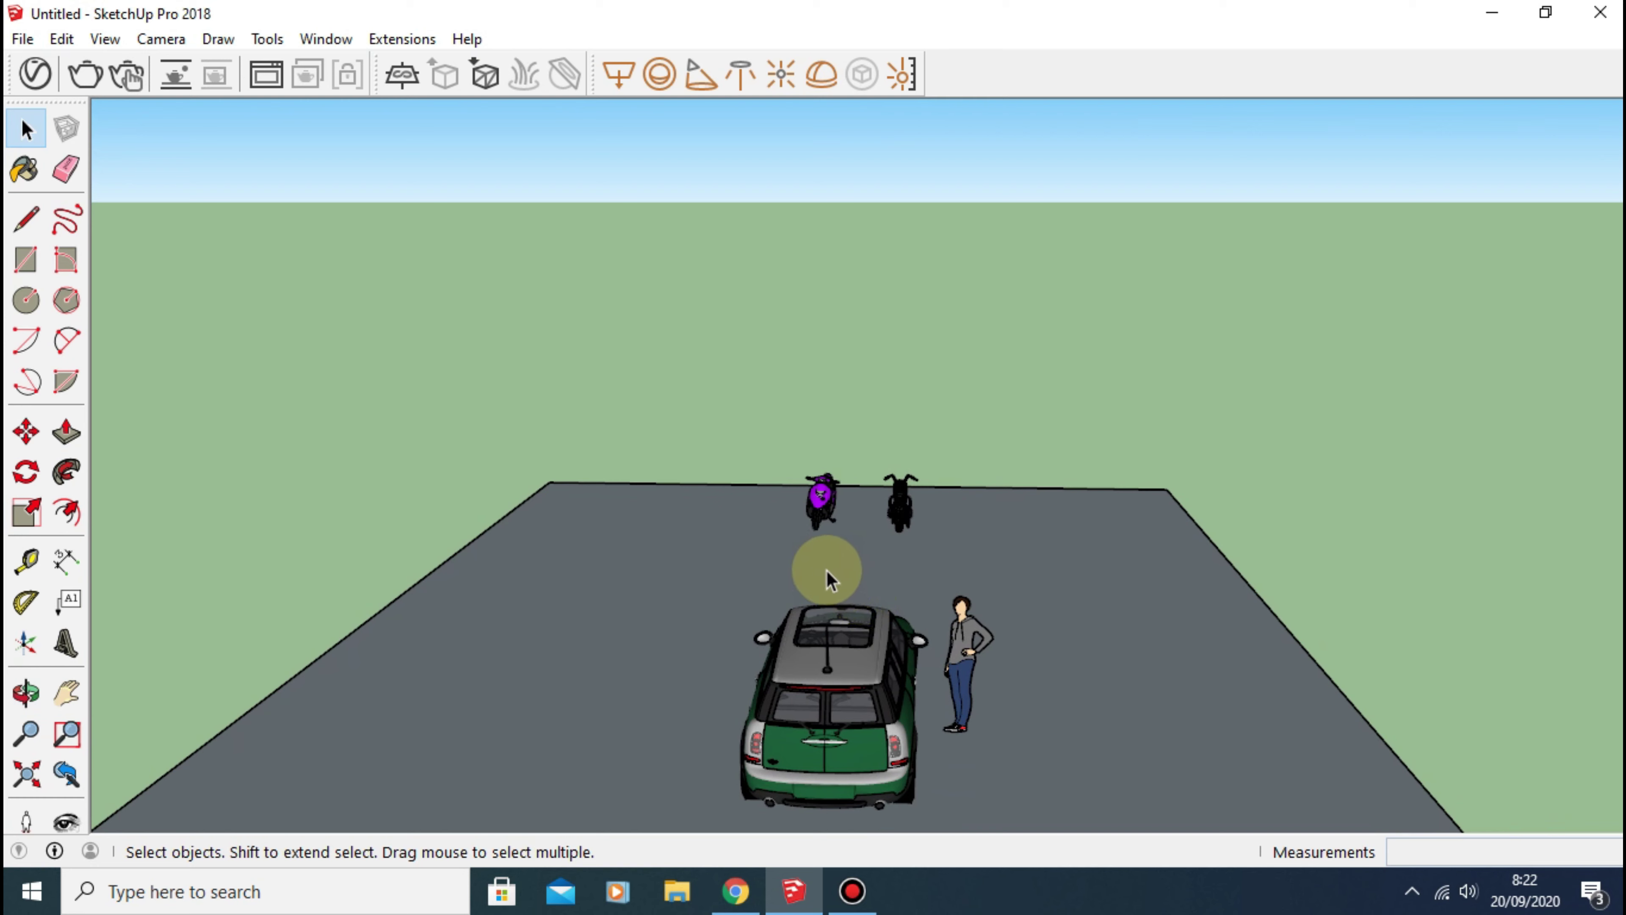
Step: Draw a tall upright rectangular panel on the platform behind the car
{"action": "key", "text": "r"}
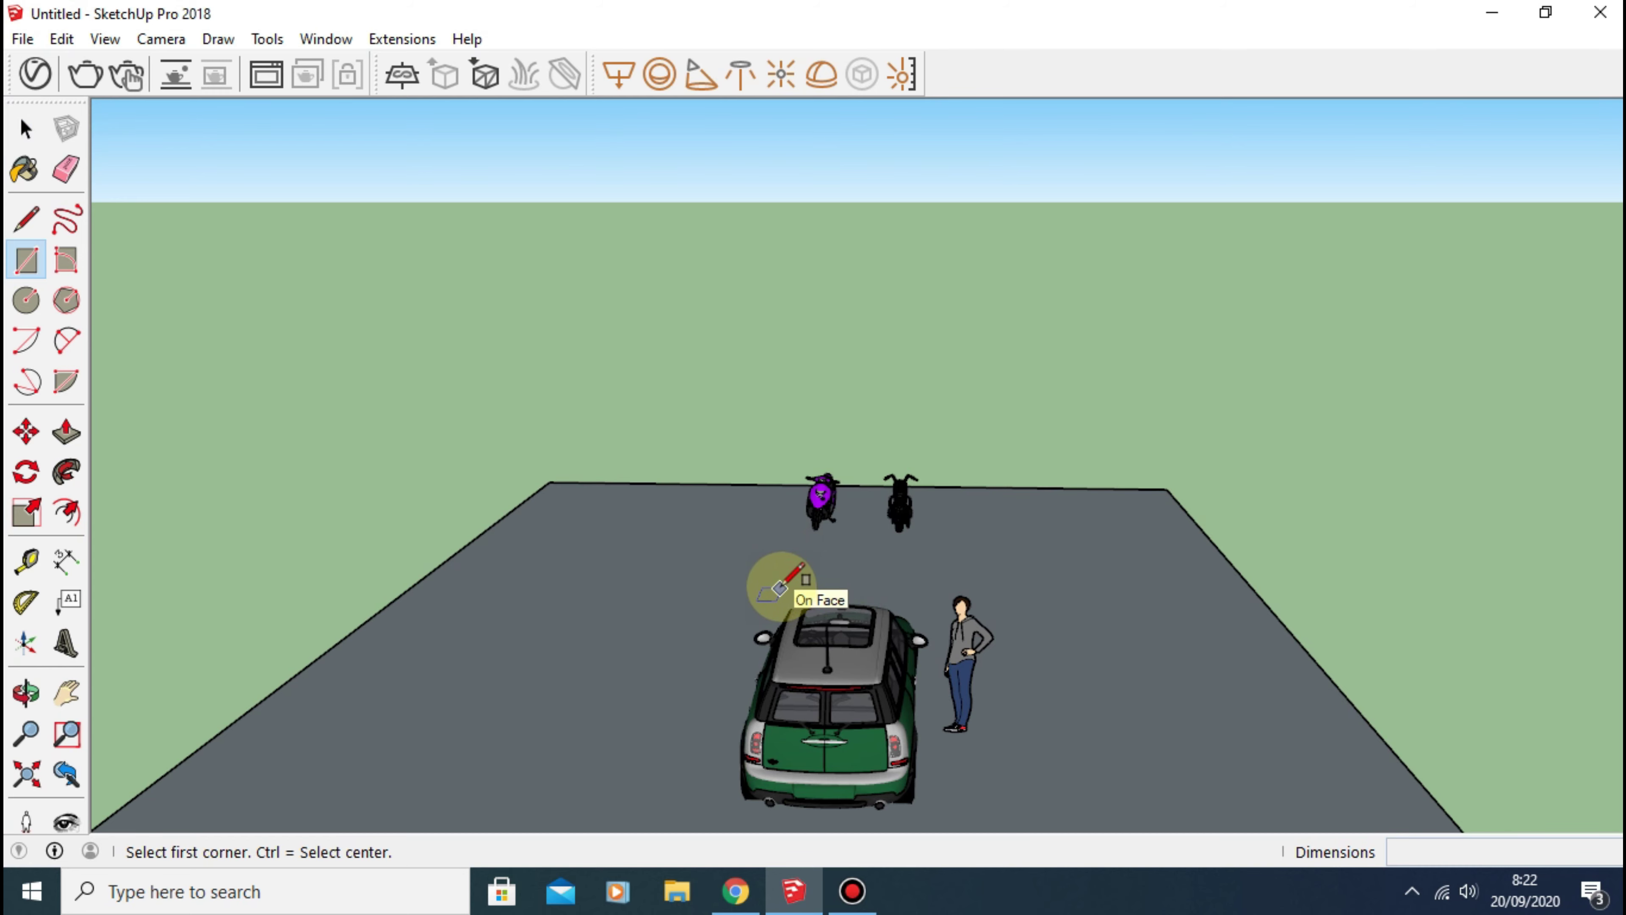
{"action": "left_click", "coordinate": [779, 571]}
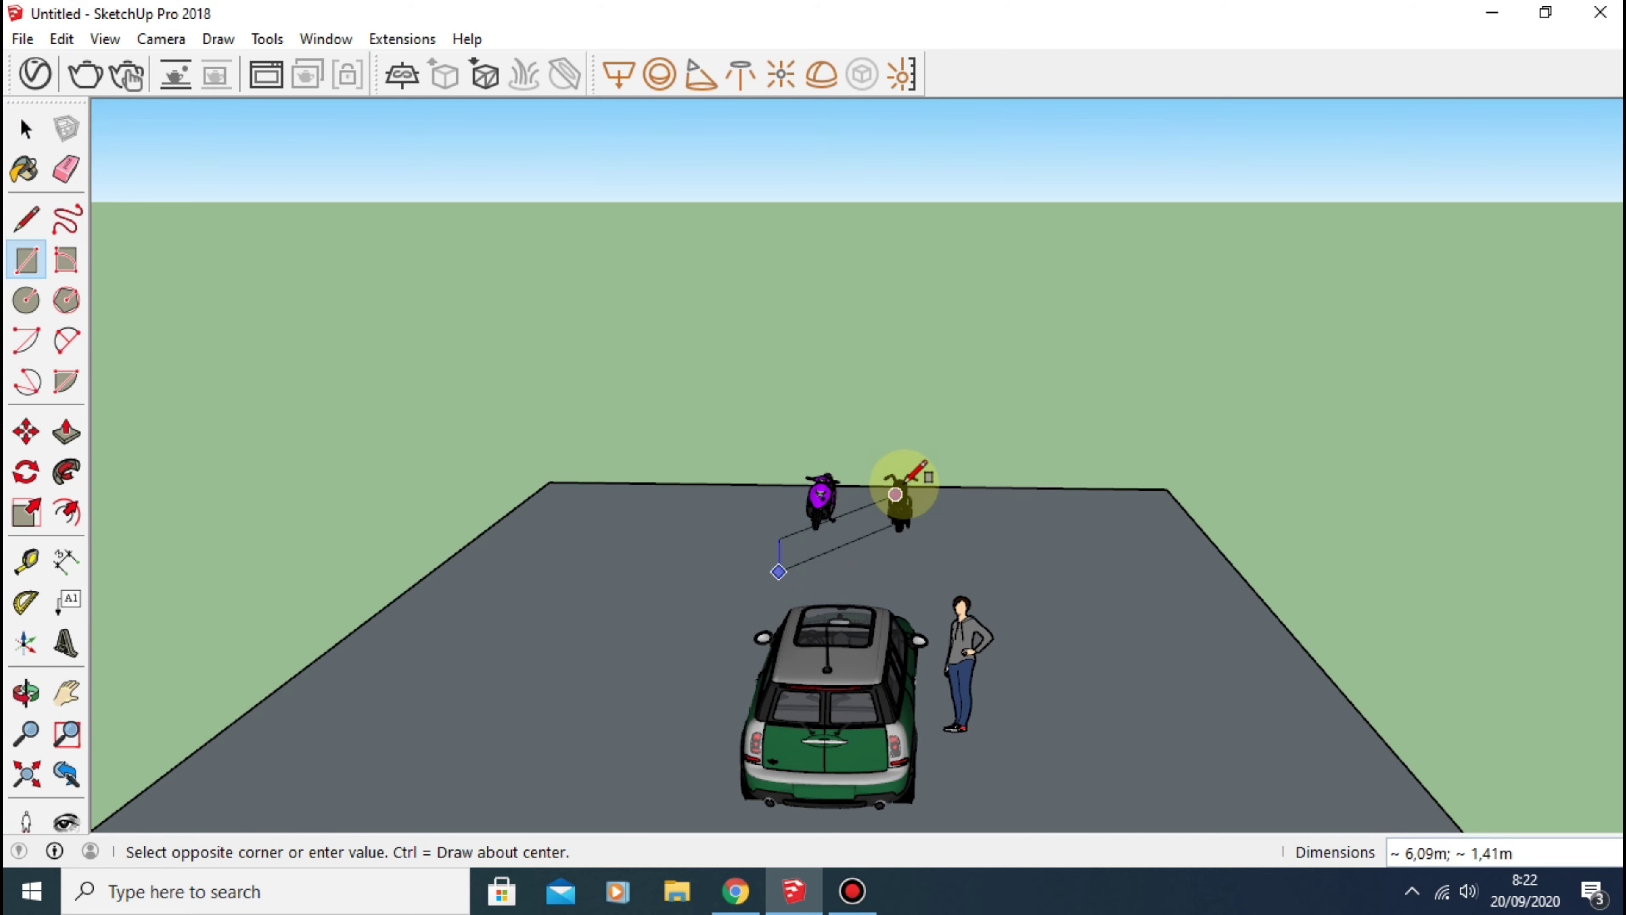
{"action": "middle_click_drag", "start_coordinate": [901, 479], "coordinate": [897, 410]}
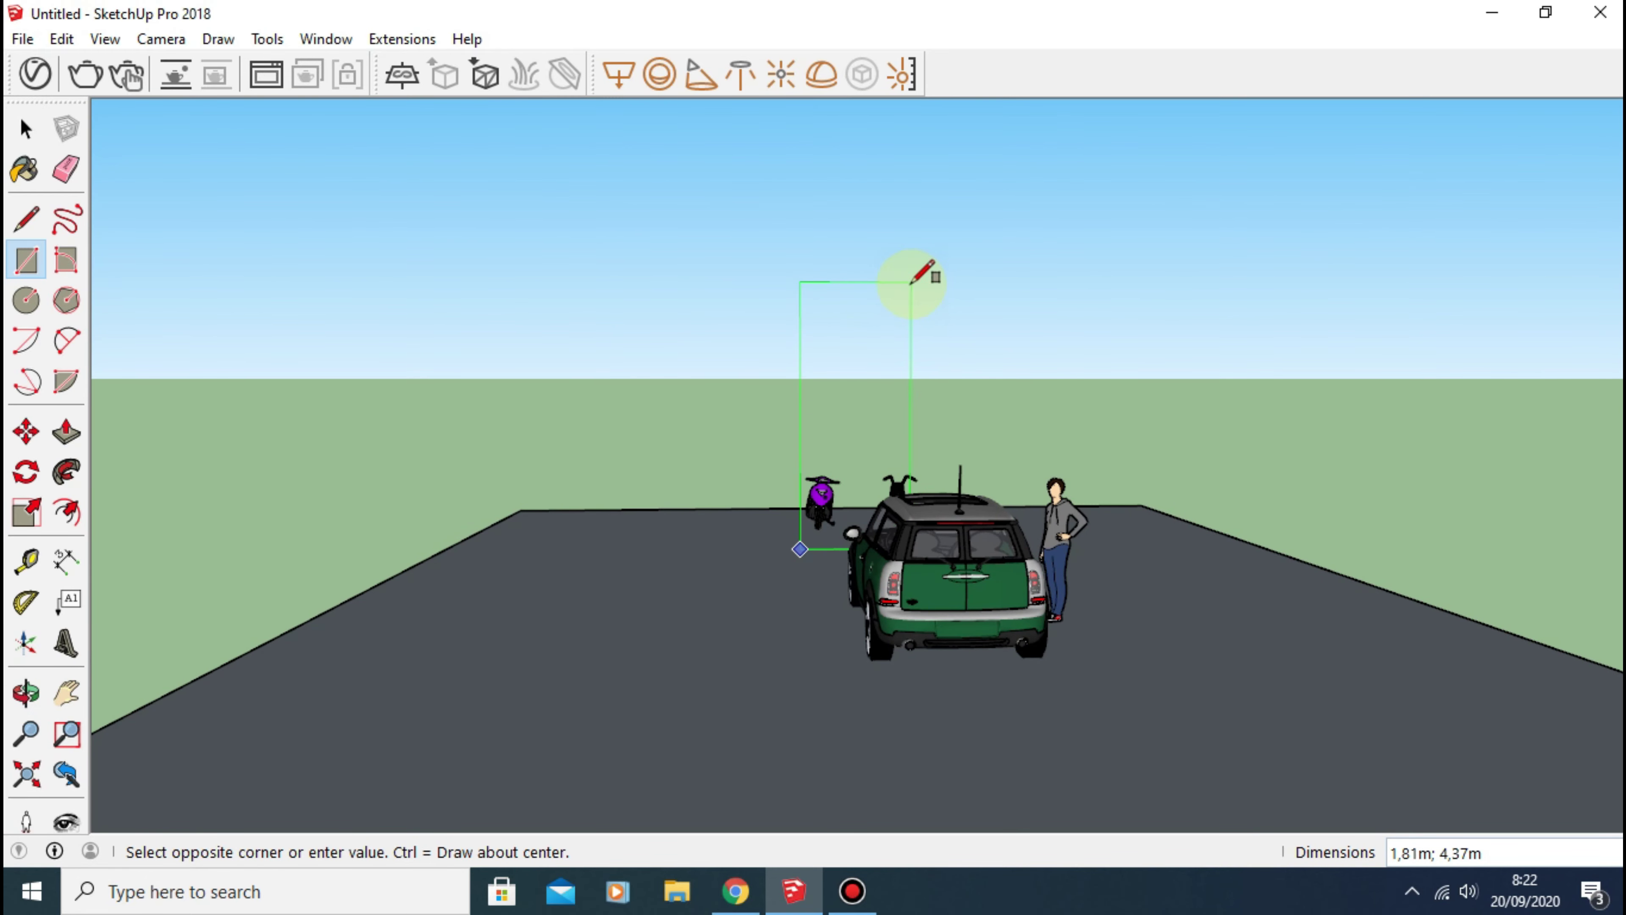
{"action": "left_click", "coordinate": [914, 294]}
Step: Select the white panel and move it slightly to the left
{"action": "mouse_move", "coordinate": [879, 421]}
{"action": "middle_mouse_down"}
{"action": "mouse_move", "coordinate": [953, 559]}
{"action": "mouse_move", "coordinate": [817, 473]}
{"action": "mouse_move", "coordinate": [998, 461]}
{"action": "mouse_move", "coordinate": [850, 516]}
{"action": "middle_mouse_up"}
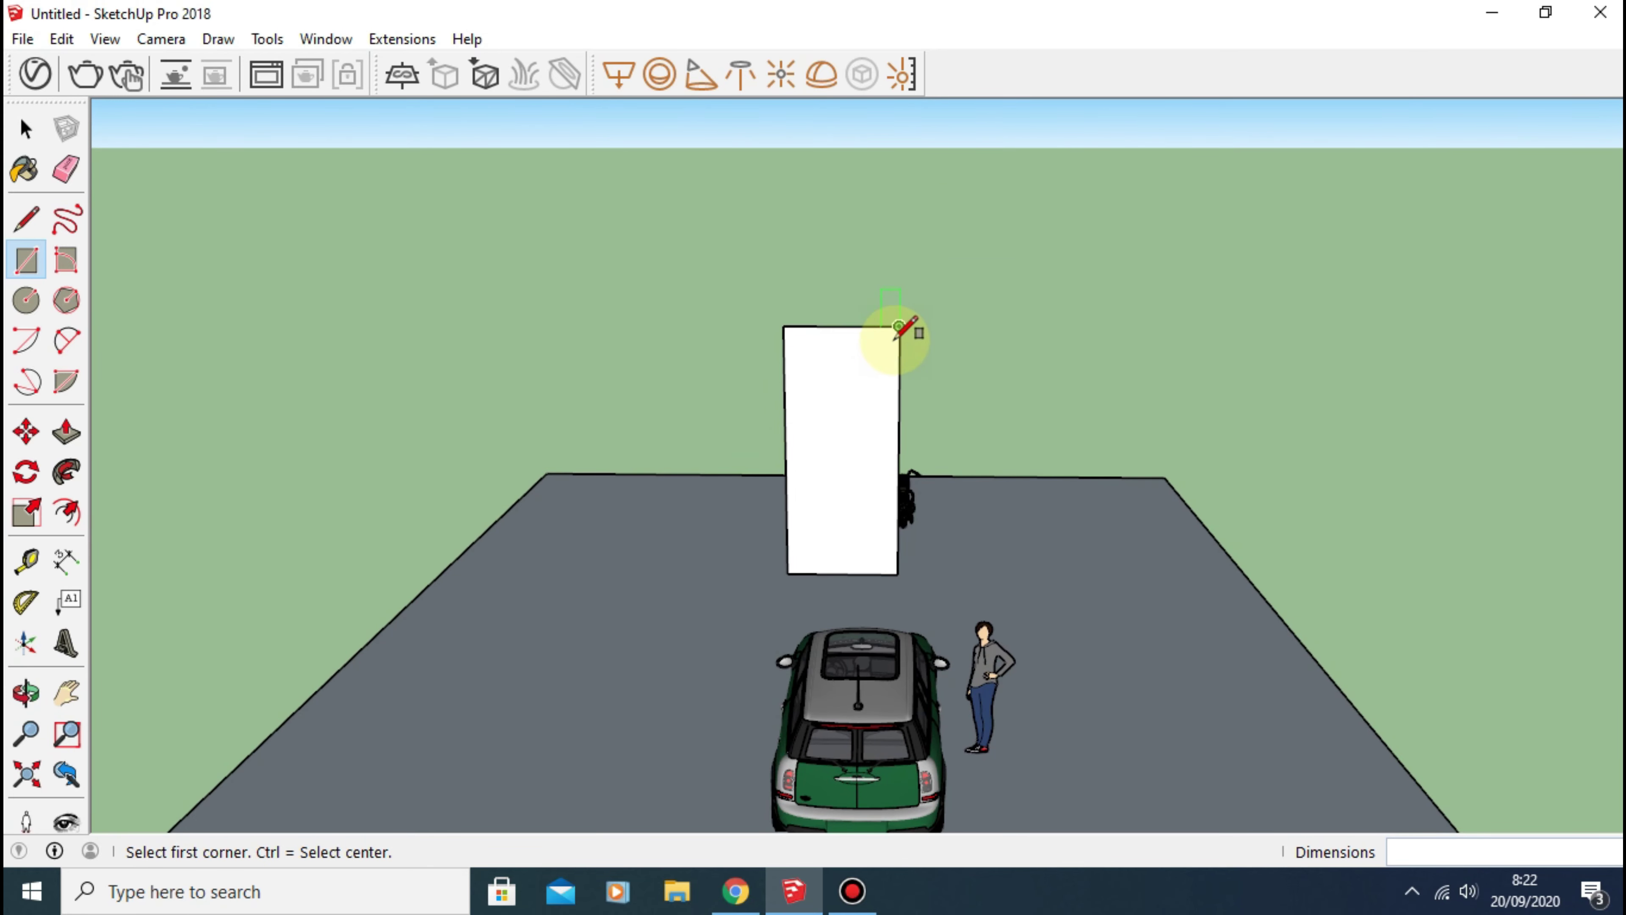
{"action": "key", "text": "space"}
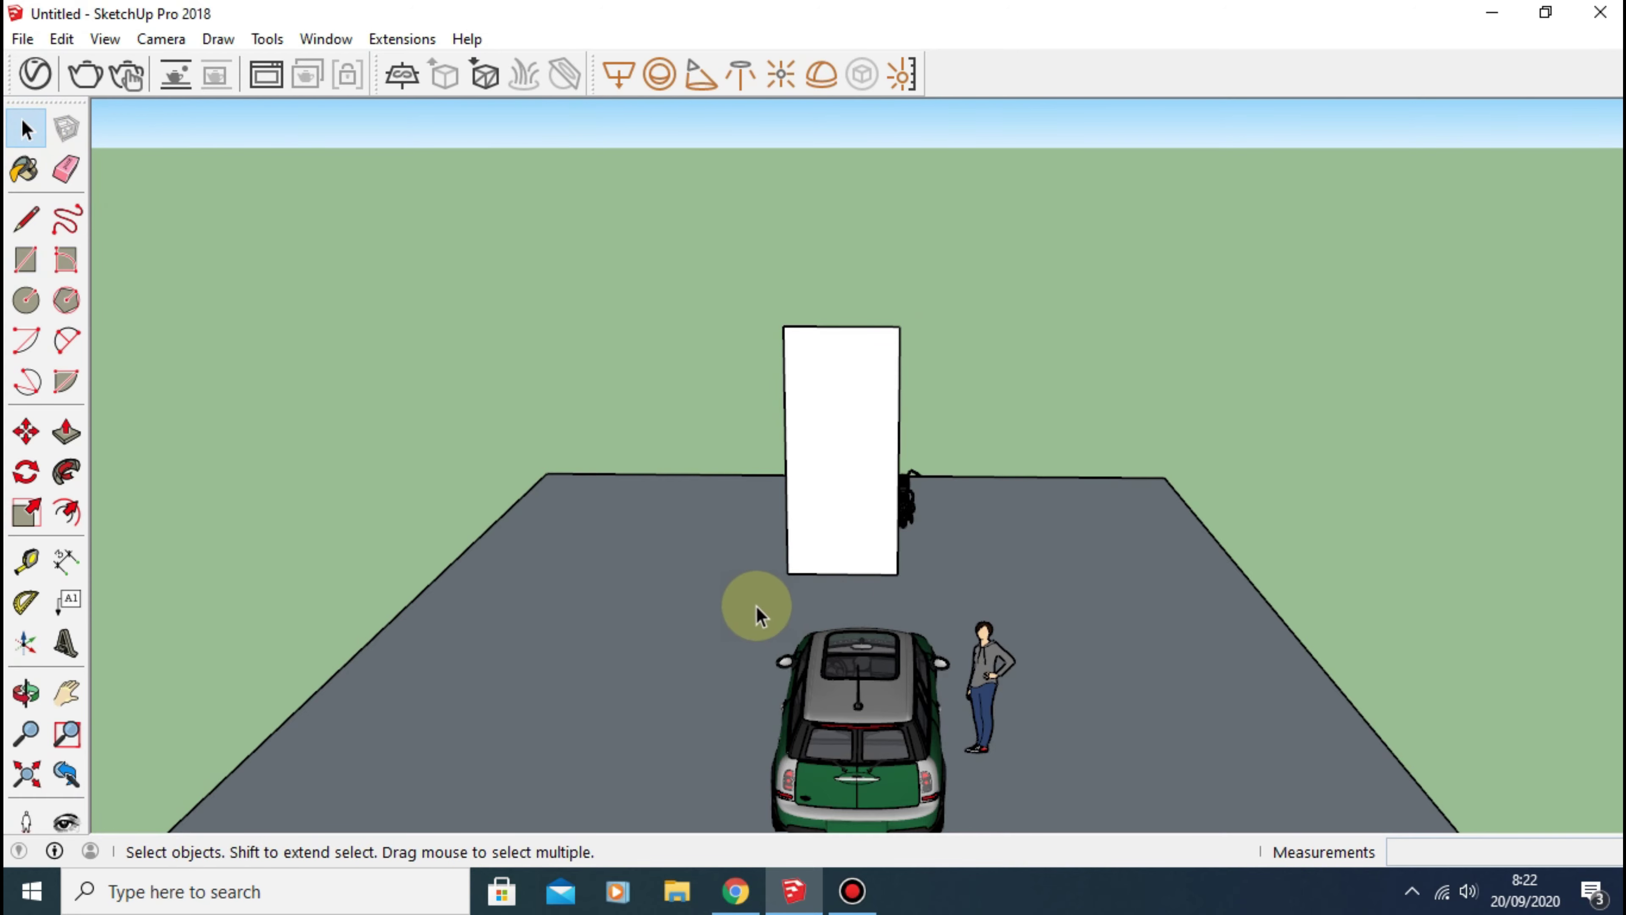
{"action": "mouse_move", "coordinate": [756, 605]}
{"action": "middle_mouse_down"}
{"action": "mouse_move", "coordinate": [630, 580]}
{"action": "mouse_move", "coordinate": [603, 526]}
{"action": "middle_mouse_up"}
{"action": "left_click_drag", "start_coordinate": [627, 677], "coordinate": [771, 306]}
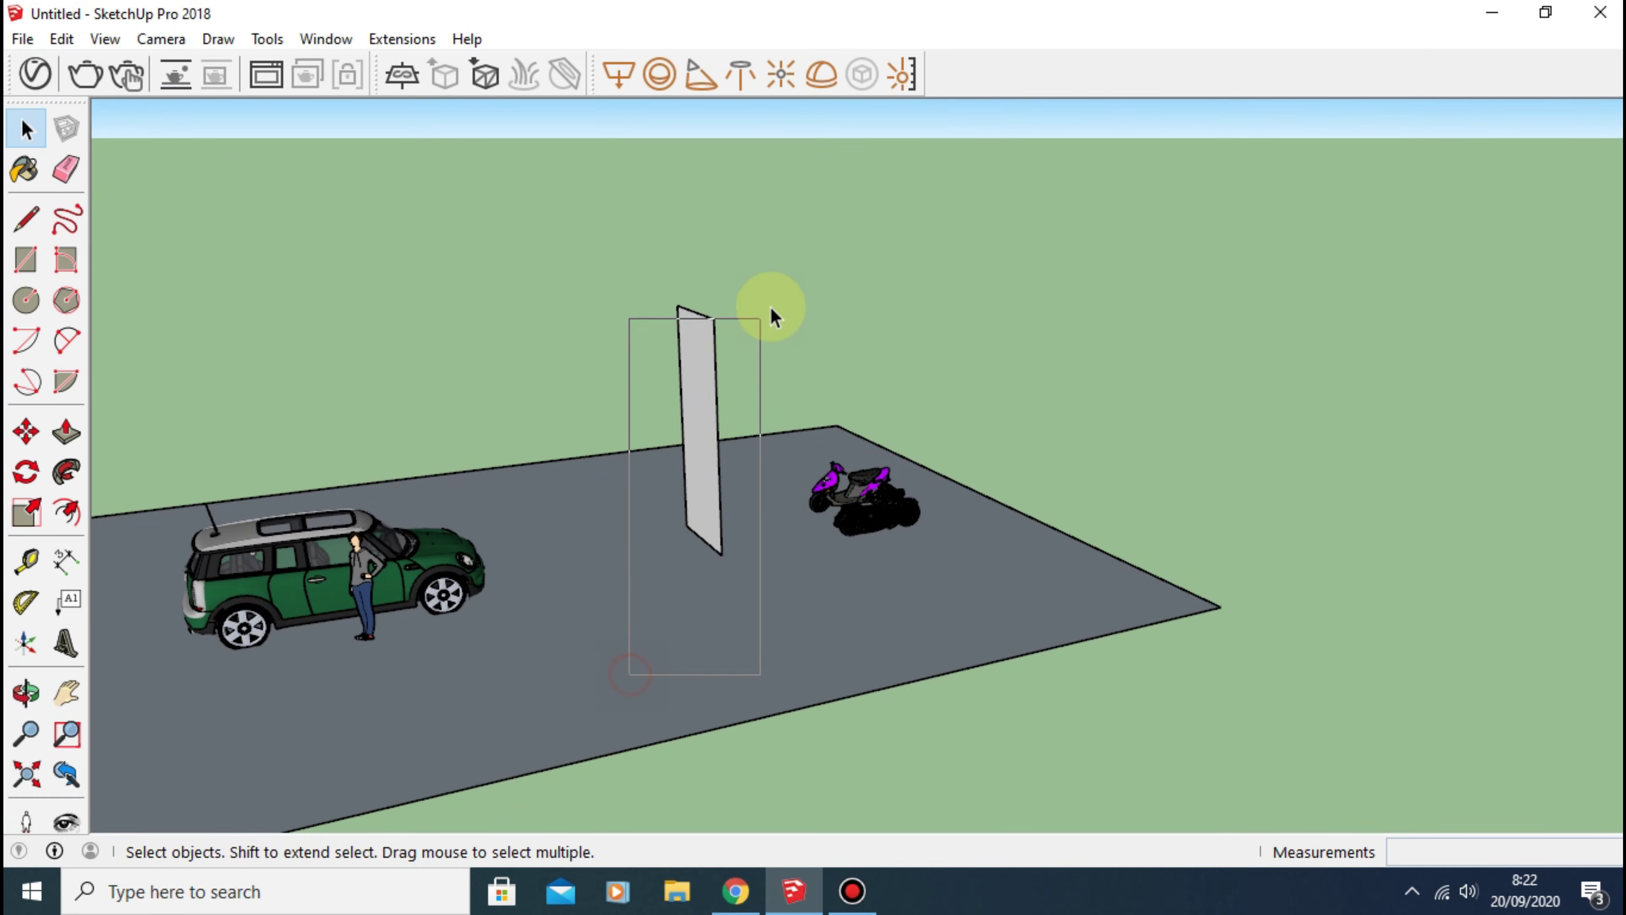
{"action": "middle_click_drag", "start_coordinate": [730, 538], "coordinate": [1185, 507]}
{"action": "key", "text": "m"}
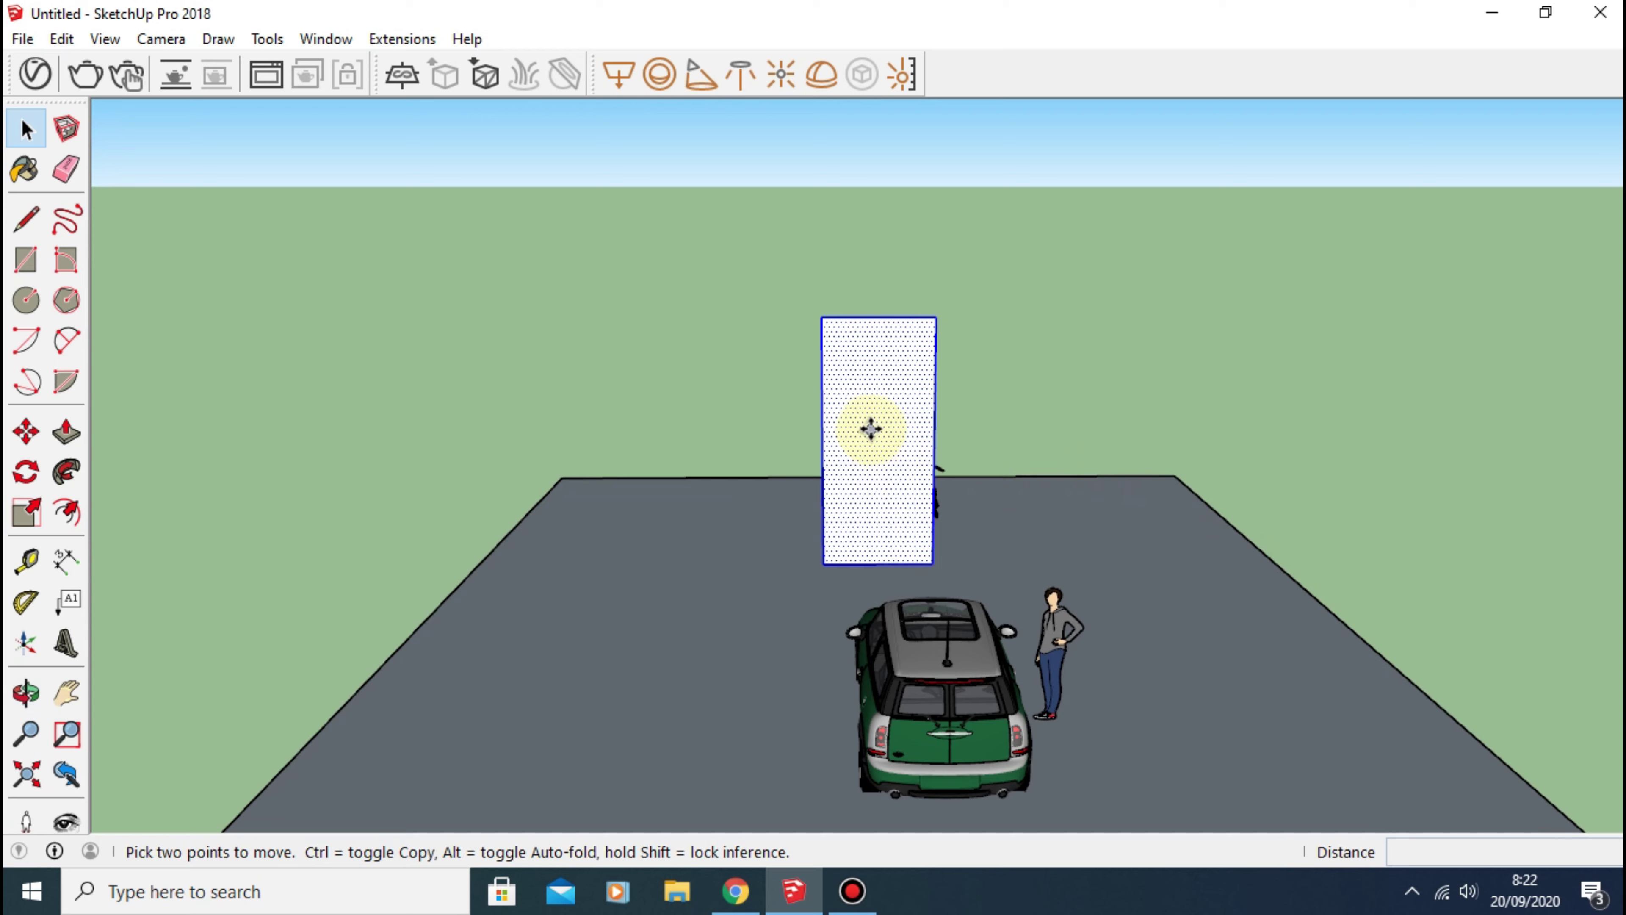
{"action": "left_click", "coordinate": [872, 429]}
{"action": "left_click", "coordinate": [831, 425]}
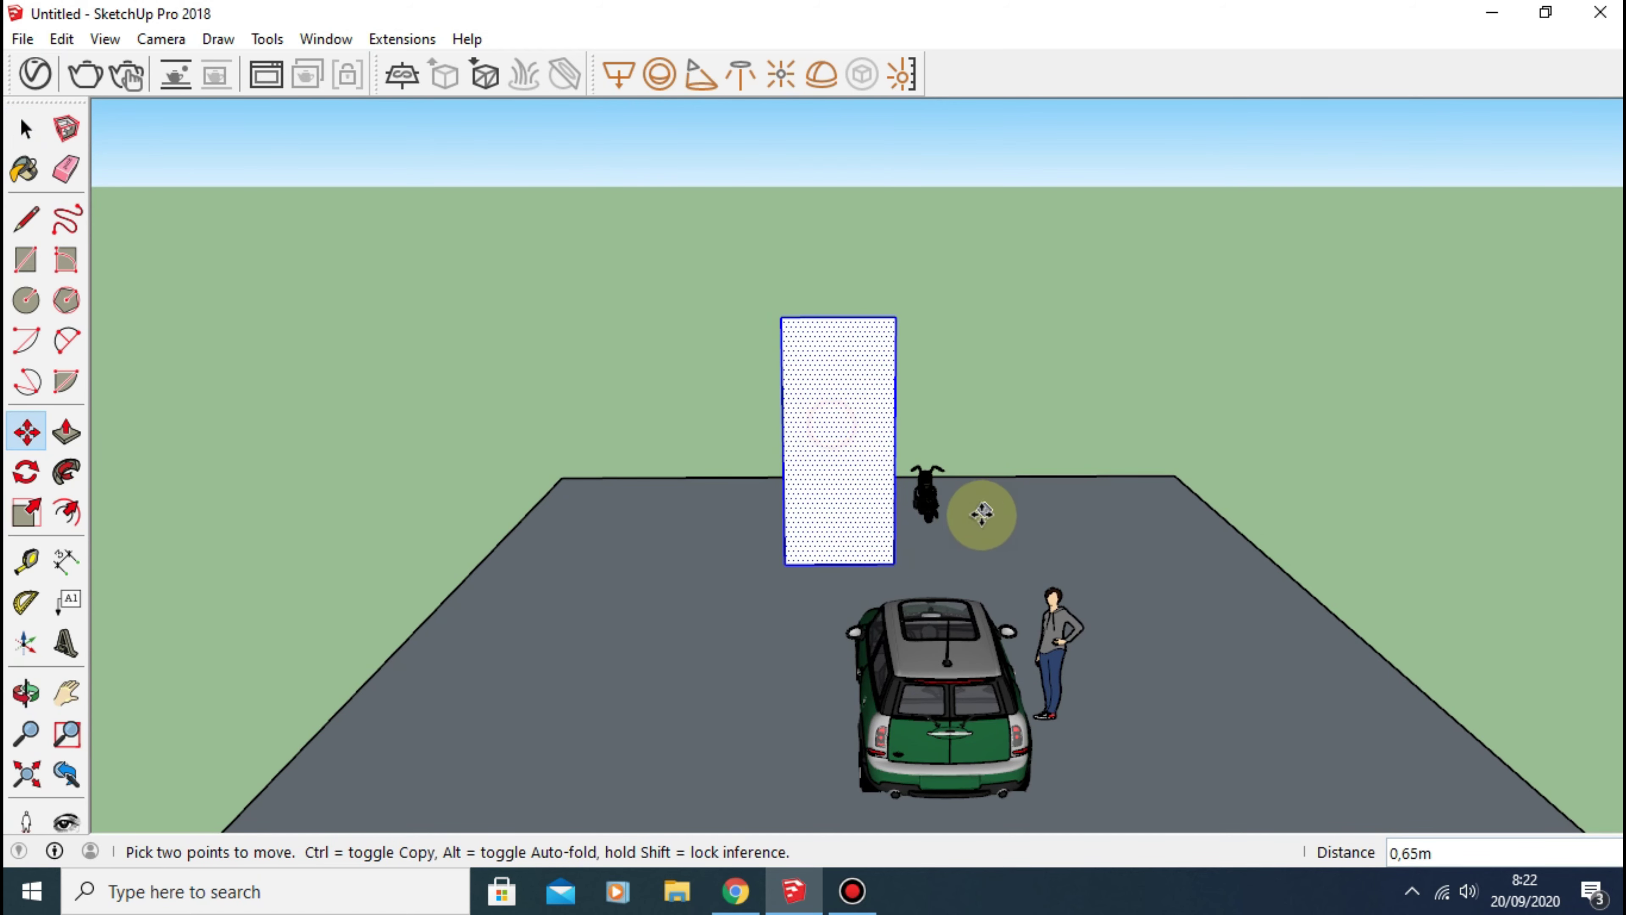
{"action": "mouse_move", "coordinate": [980, 512]}
{"action": "middle_mouse_down"}
{"action": "mouse_move", "coordinate": [958, 564]}
{"action": "mouse_move", "coordinate": [878, 625]}
{"action": "middle_mouse_up"}
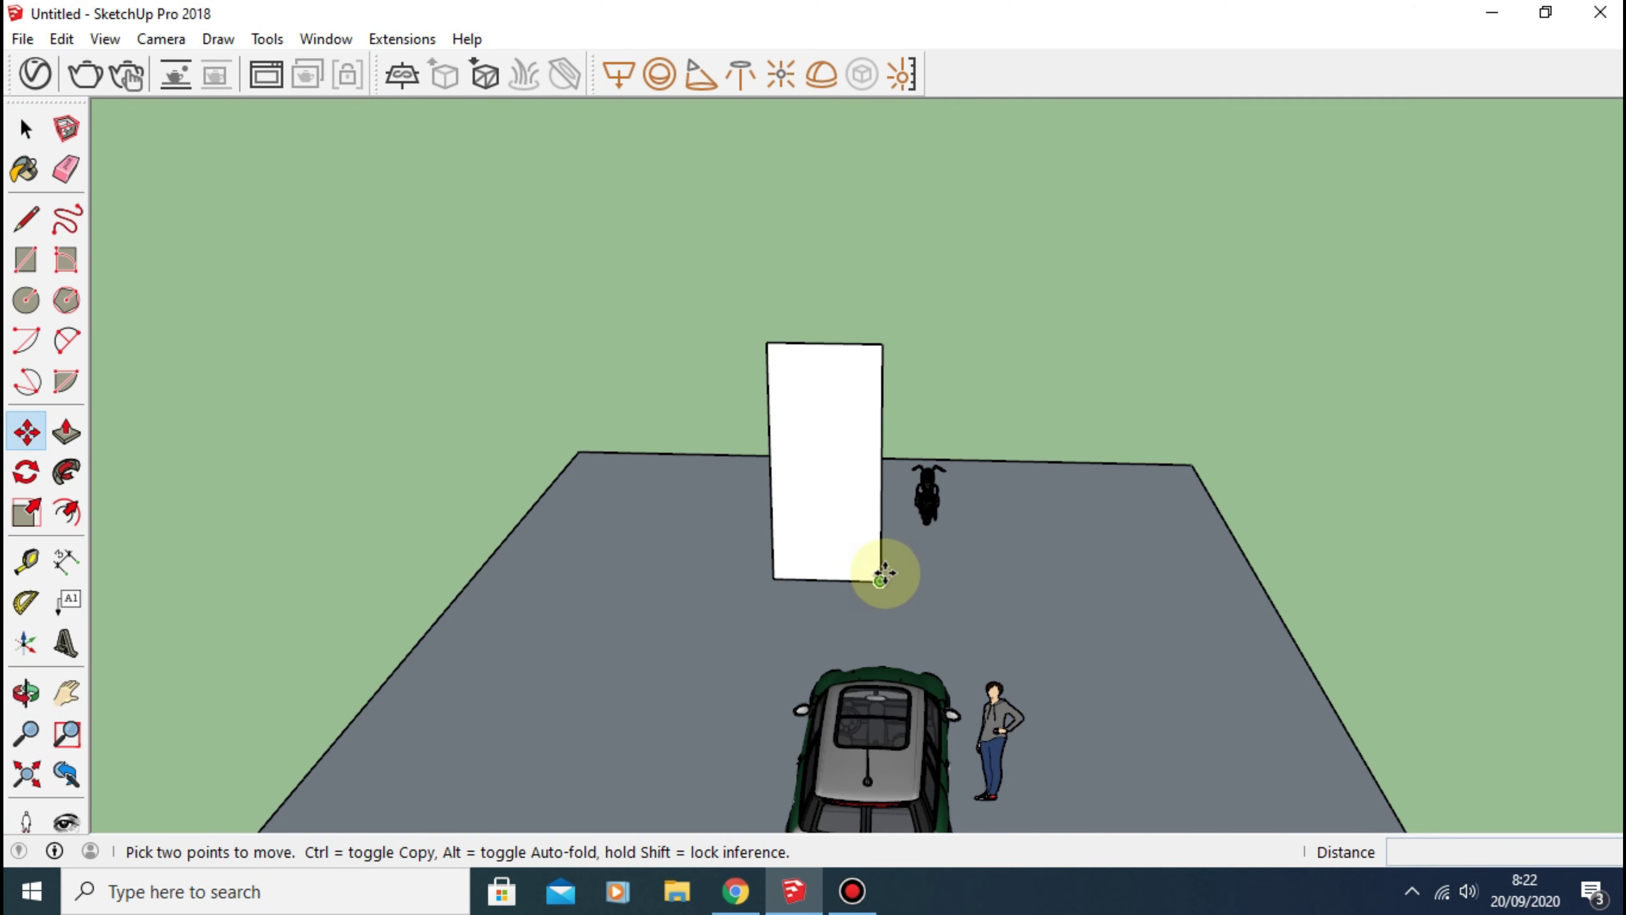
Step: Draw a second upright panel from the first panel's bottom corner, right beside it
{"action": "key", "text": "r"}
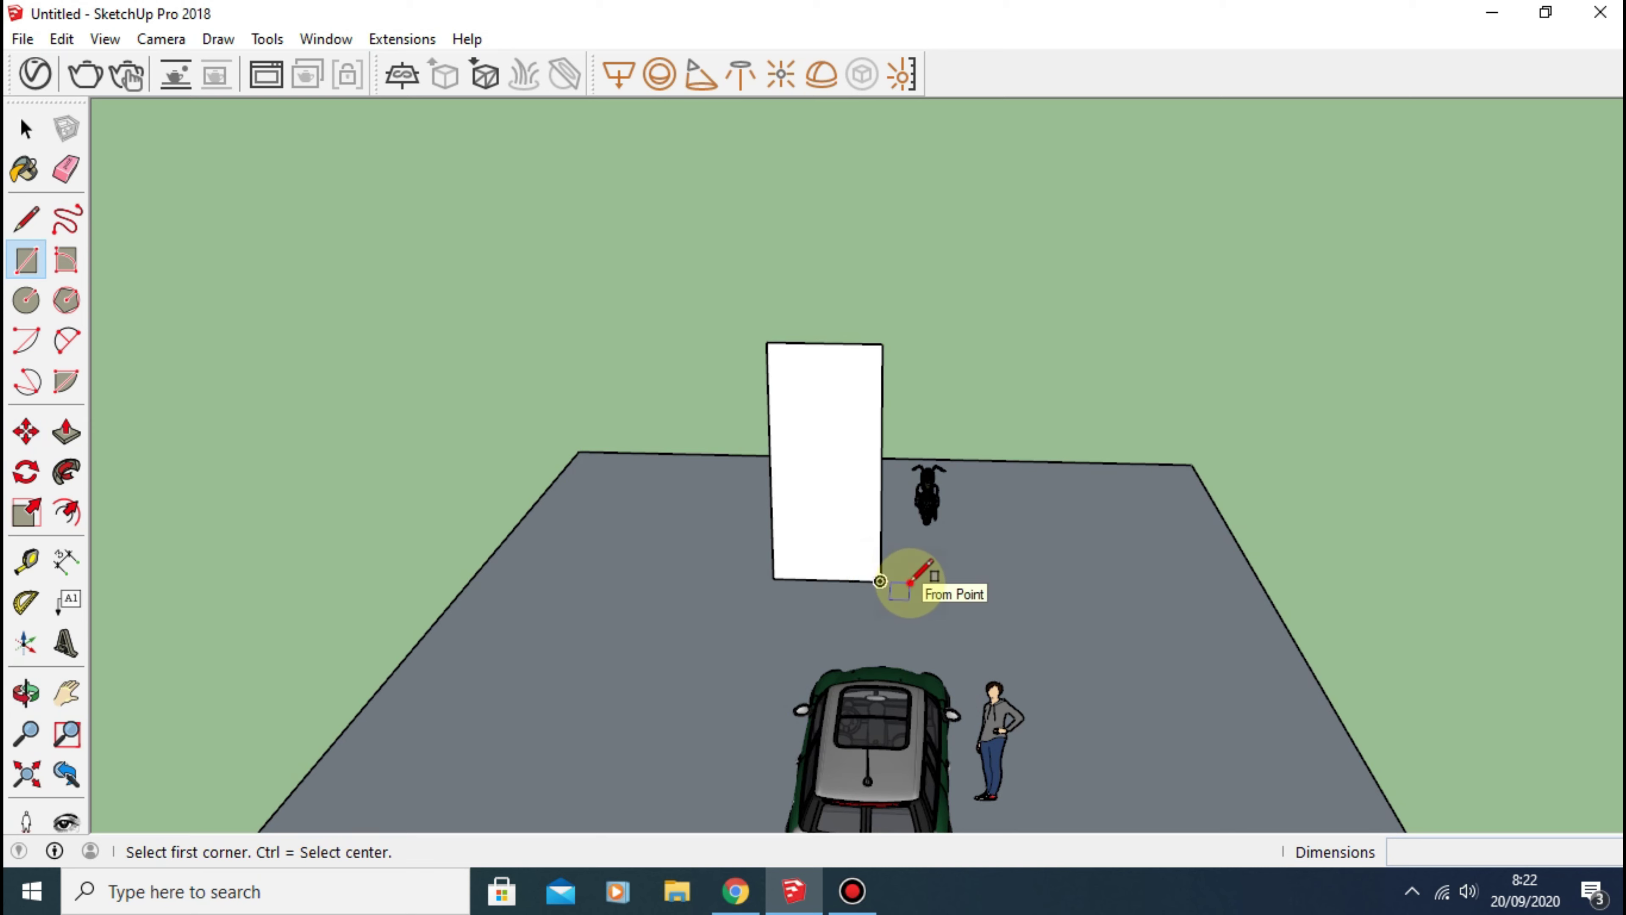
{"action": "left_click", "coordinate": [910, 583]}
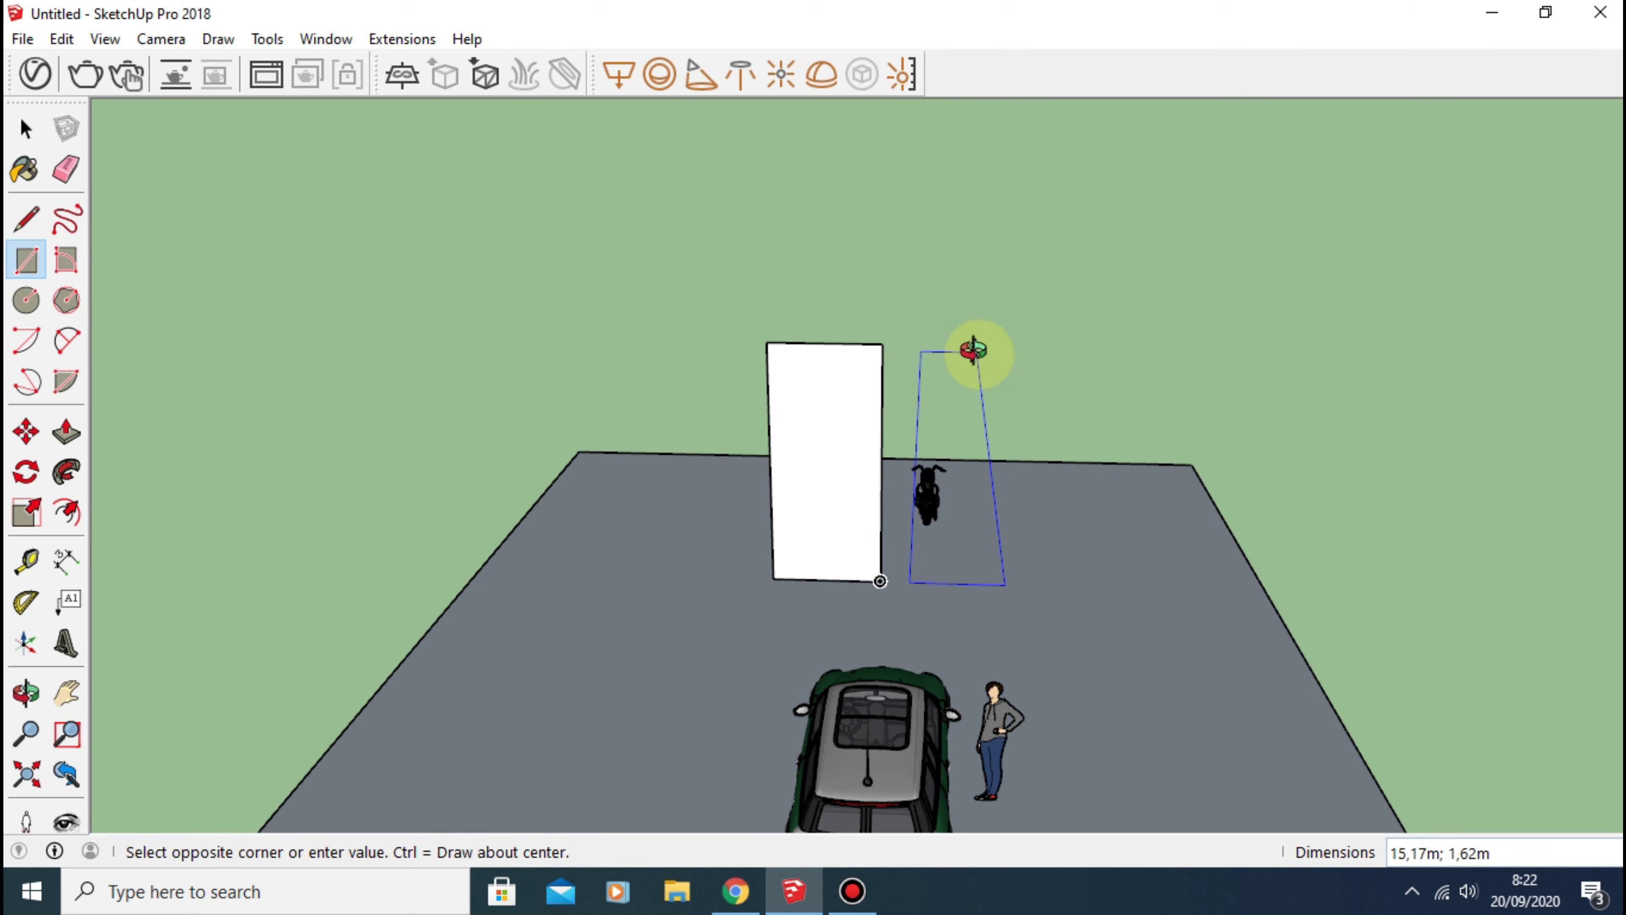
{"action": "middle_click_drag", "start_coordinate": [973, 351], "coordinate": [941, 289]}
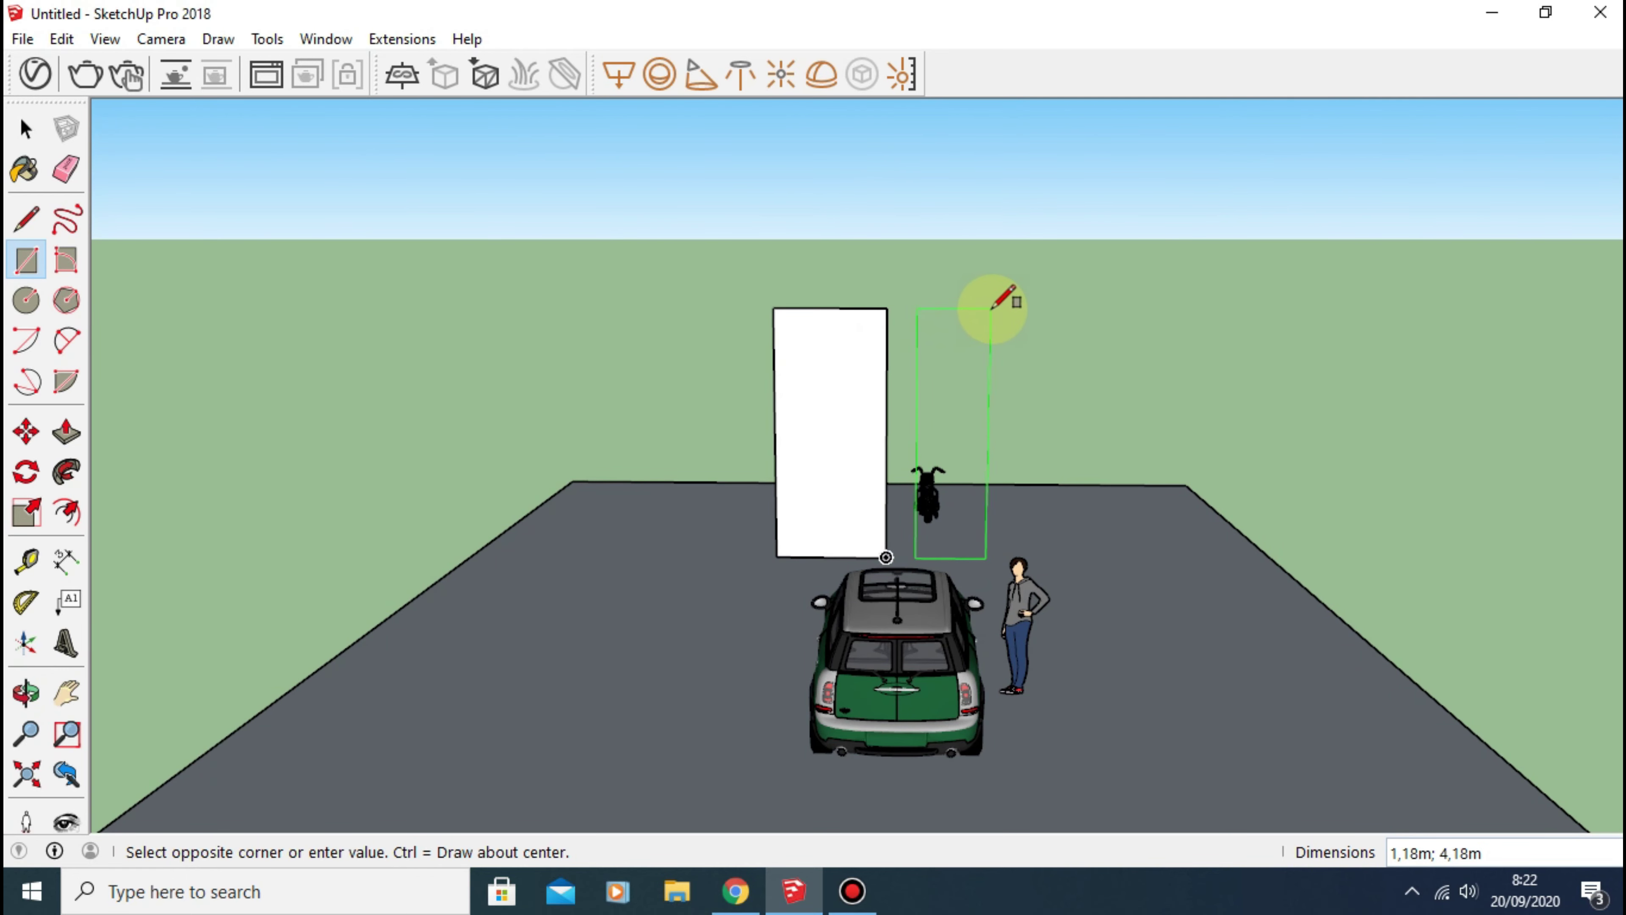
{"action": "left_click", "coordinate": [1019, 304]}
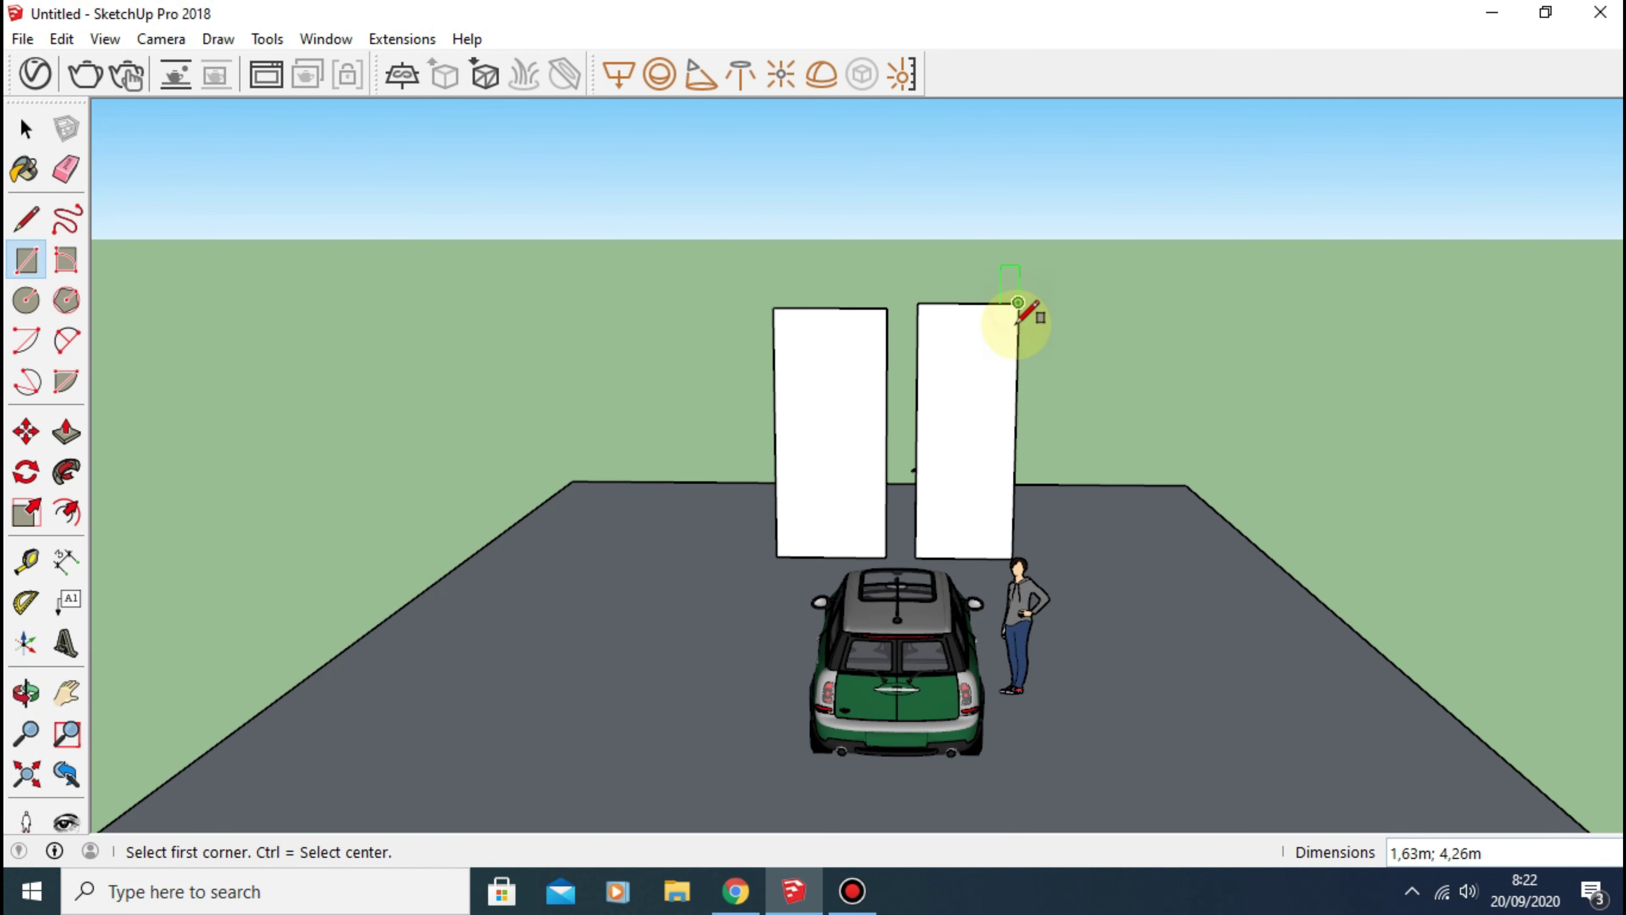
{"action": "middle_click_drag", "start_coordinate": [1027, 320], "coordinate": [962, 460]}
{"action": "scroll", "coordinate": [903, 512], "scroll_direction": "up", "scroll_amount": 3}
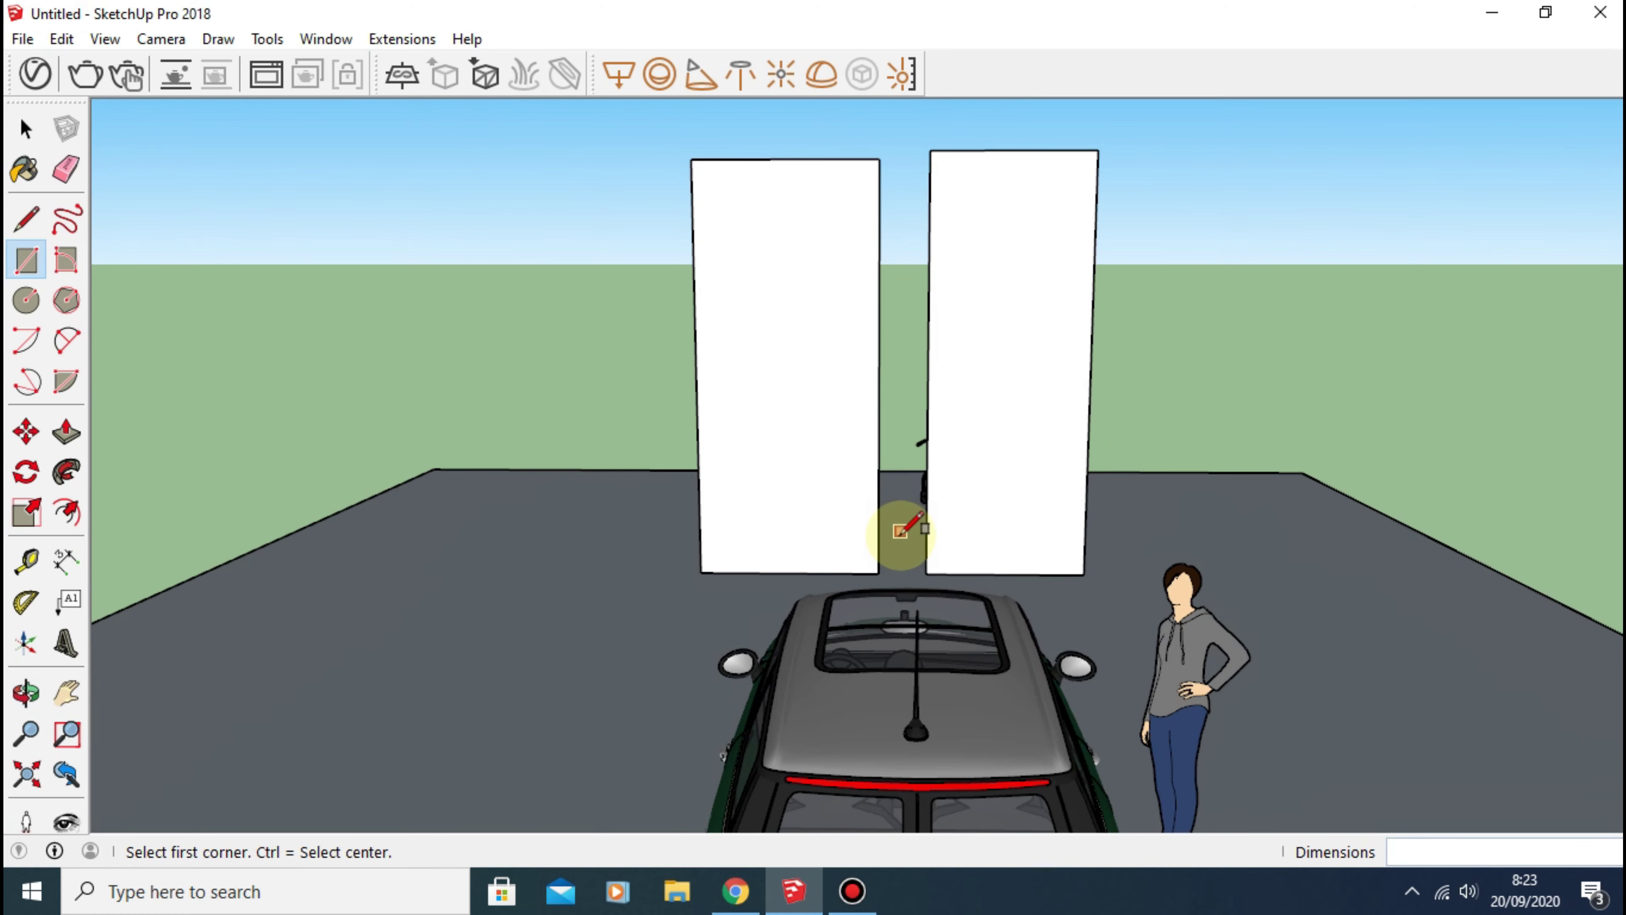
{"action": "scroll", "coordinate": [909, 487], "scroll_direction": "down", "scroll_amount": 3}
{"action": "left_click", "coordinate": [43, 255]}
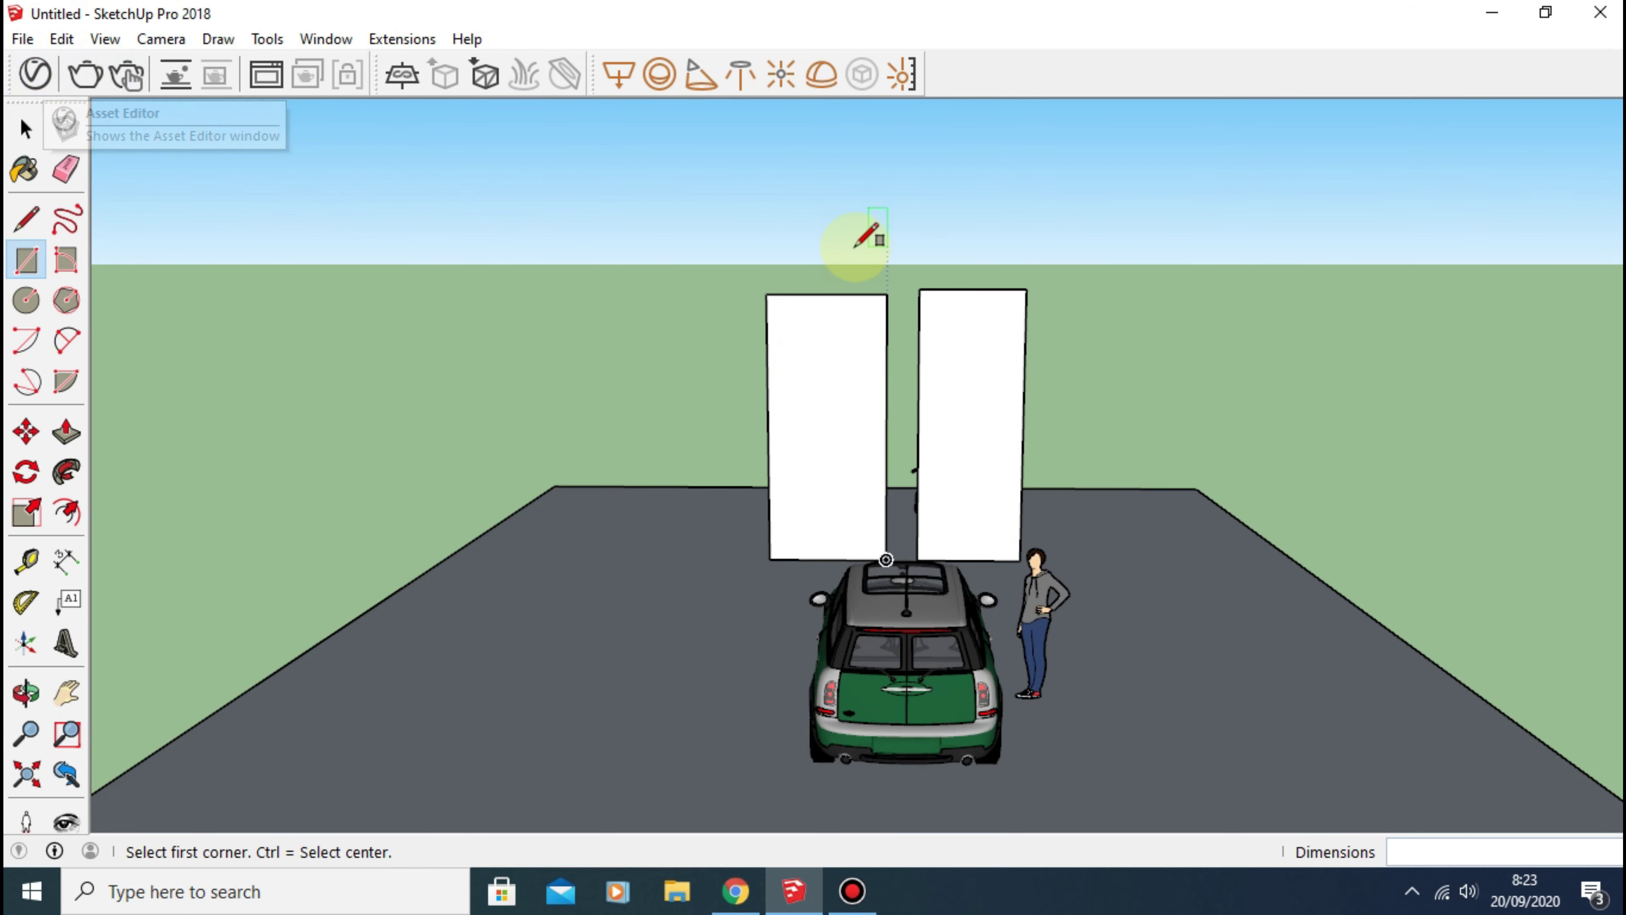
Step: Pick Translucent Glass Gray from the Glass and Mirrors materials collection
{"action": "left_click", "coordinate": [26, 170]}
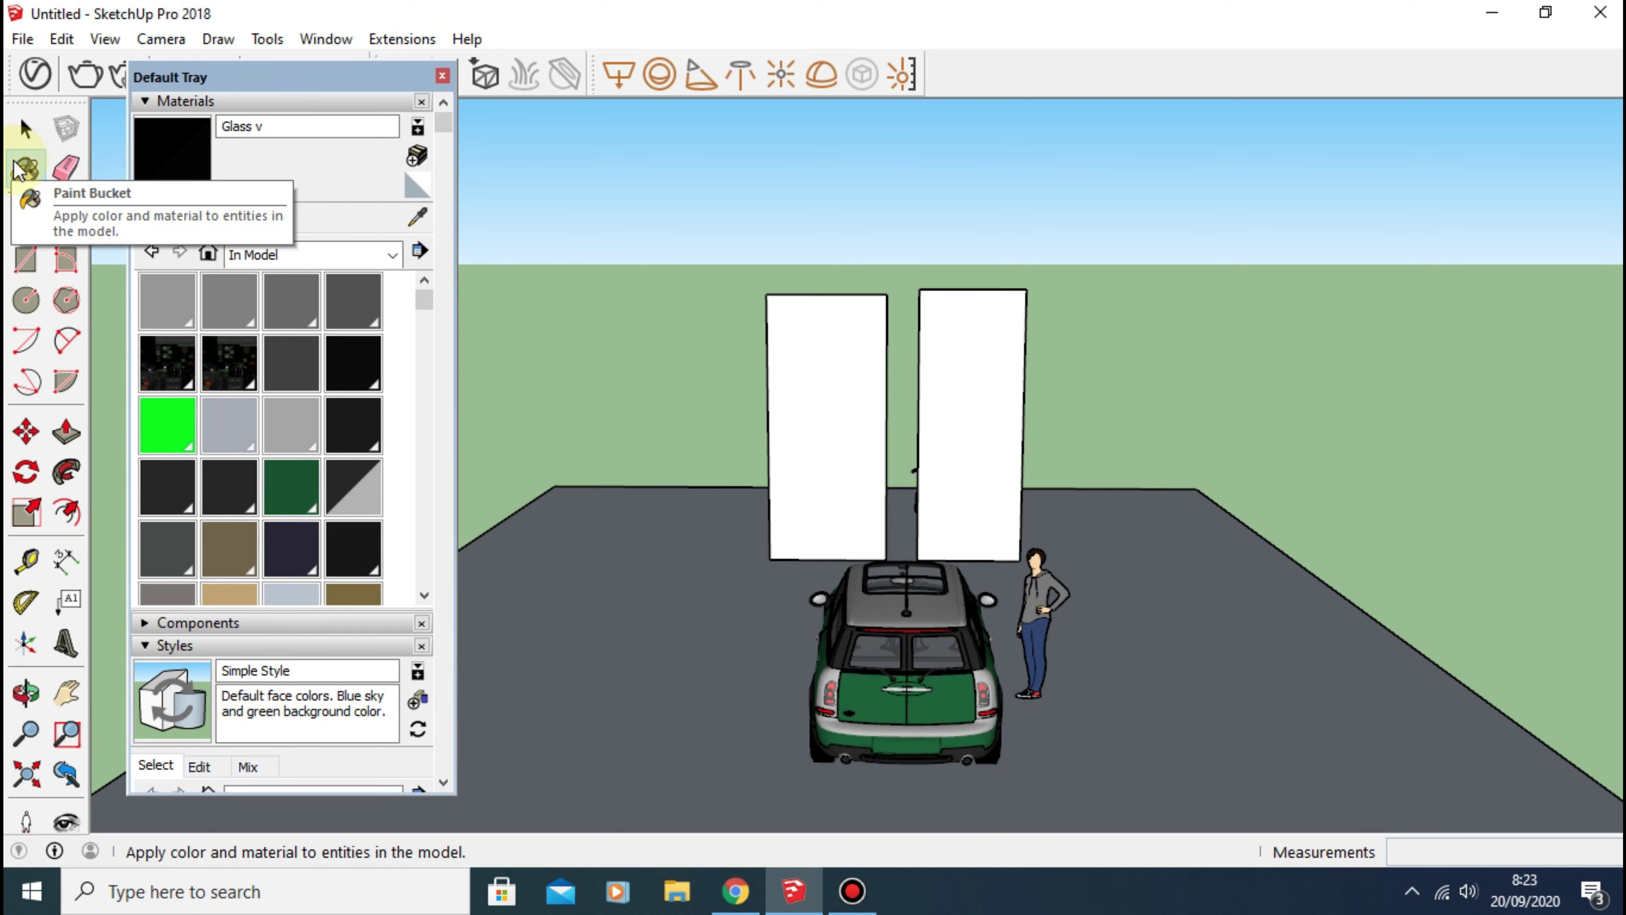
{"action": "mouse_move", "coordinate": [281, 79]}
{"action": "left_mouse_down"}
{"action": "mouse_move", "coordinate": [1253, 142]}
{"action": "mouse_move", "coordinate": [1284, 129]}
{"action": "left_mouse_up"}
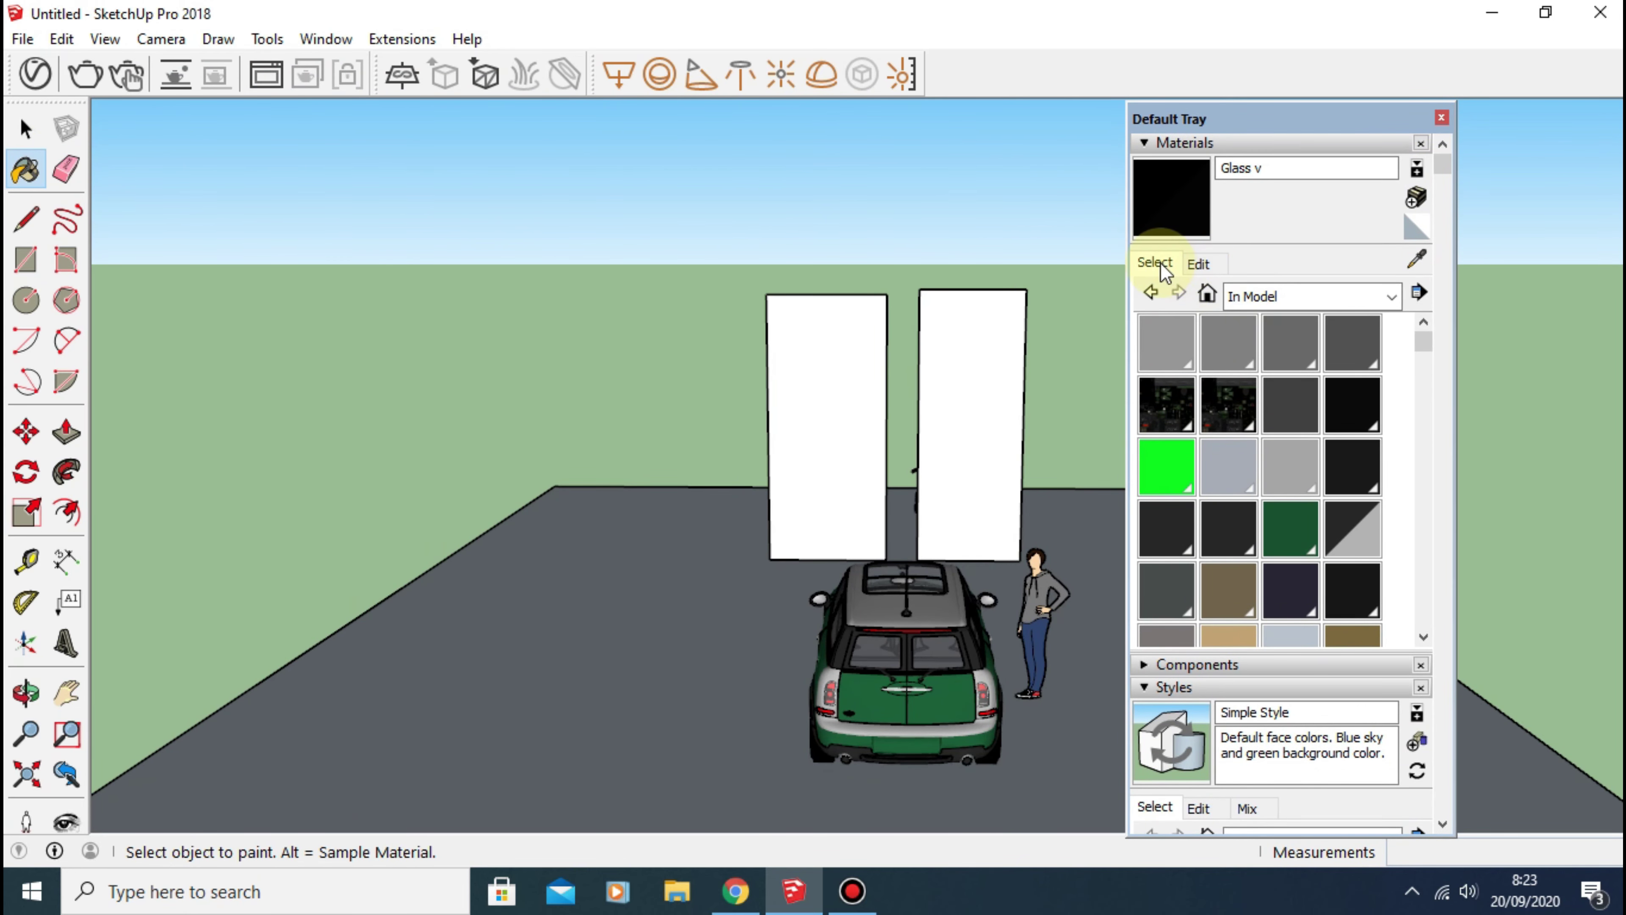
{"action": "left_click", "coordinate": [1198, 264]}
{"action": "left_click", "coordinate": [1283, 298]}
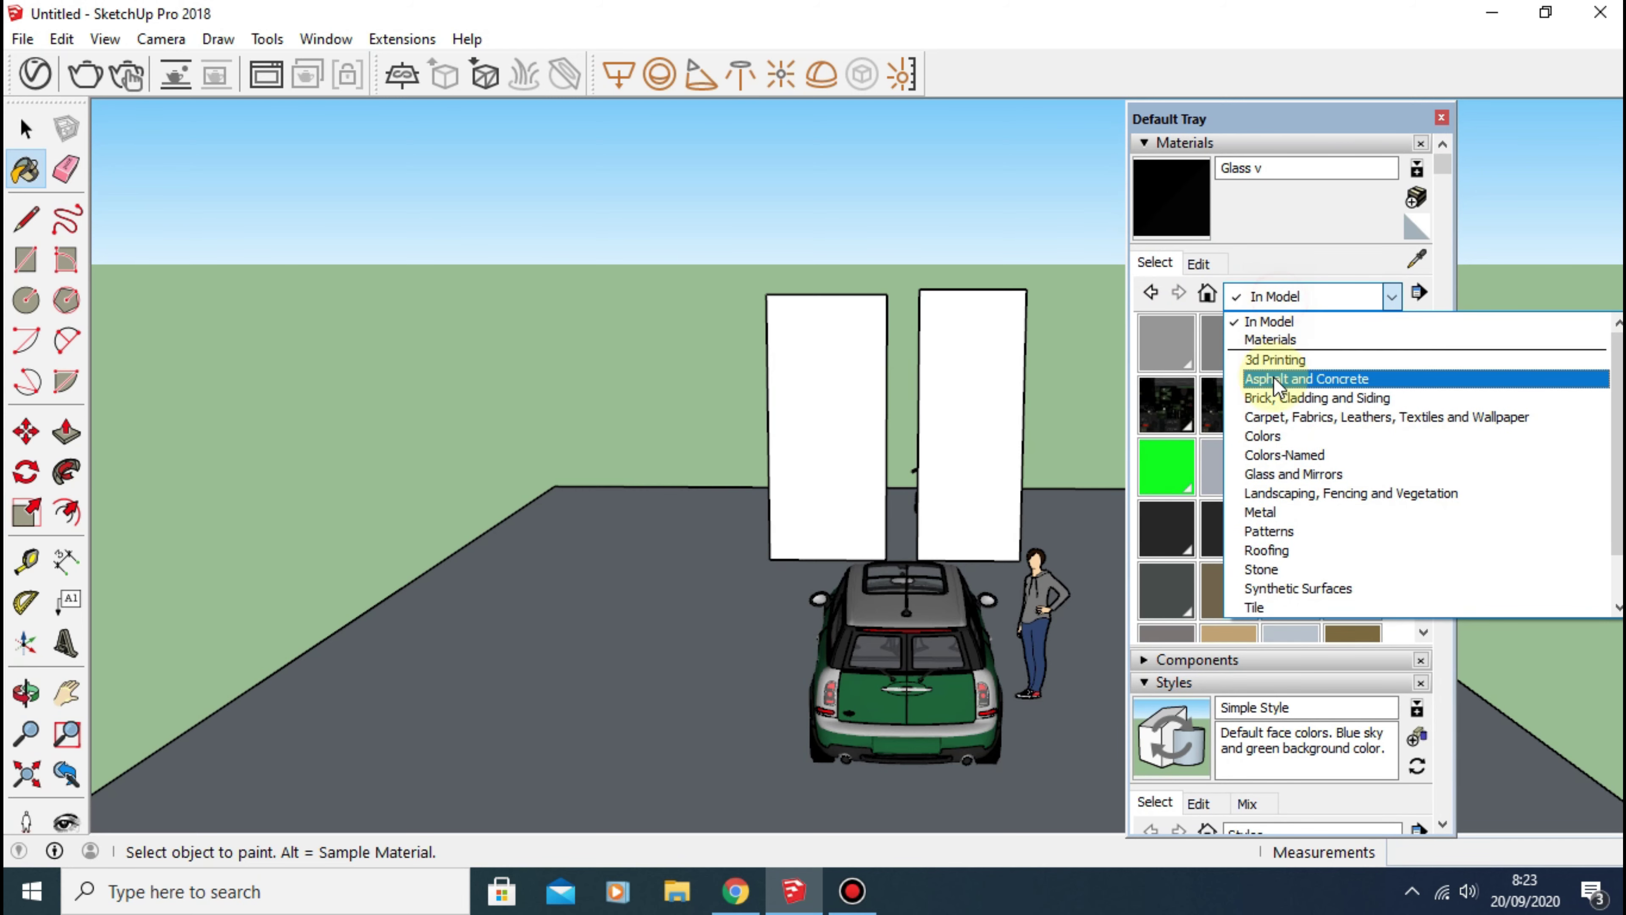
{"action": "left_click", "coordinate": [1284, 374]}
{"action": "left_click", "coordinate": [1287, 296]}
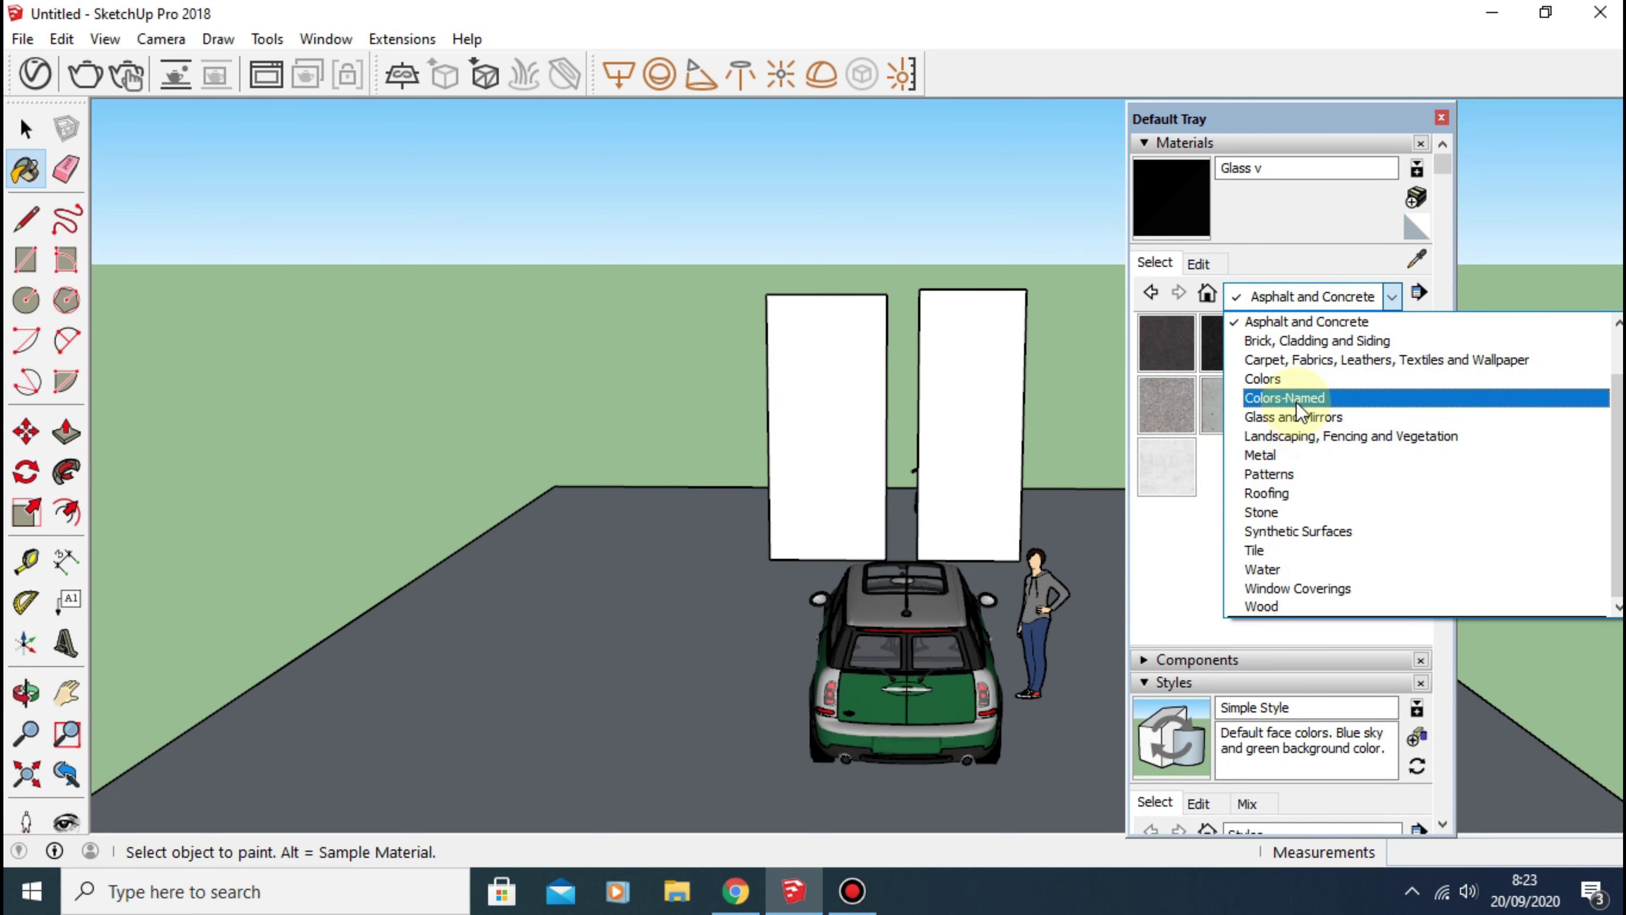
{"action": "left_click", "coordinate": [1289, 418]}
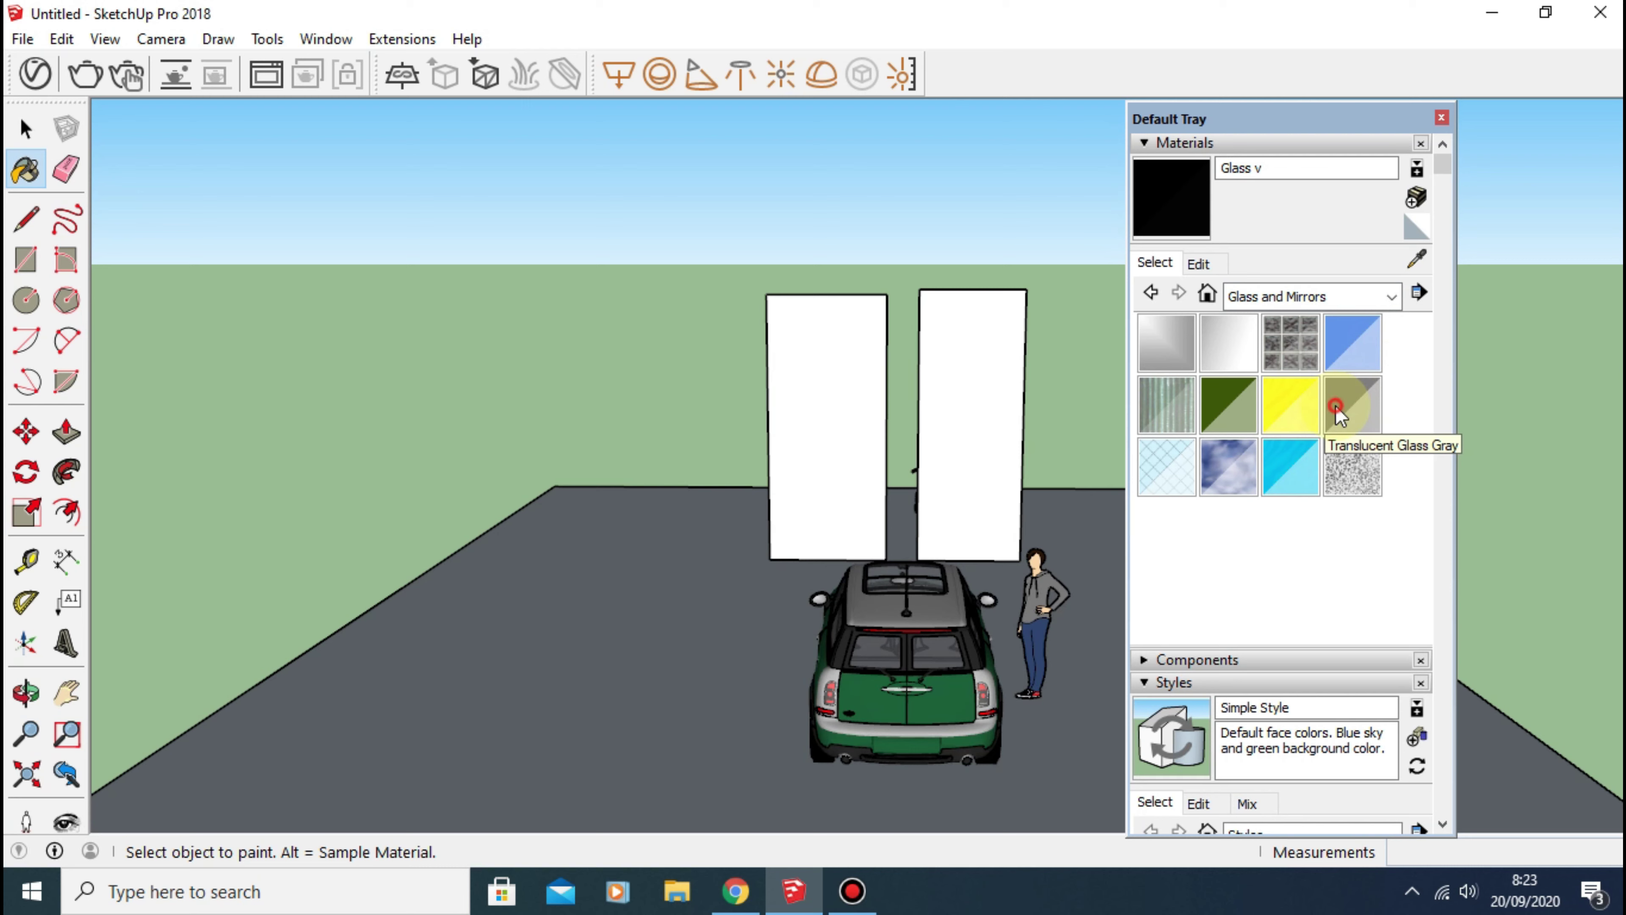
{"action": "left_click", "coordinate": [1336, 406]}
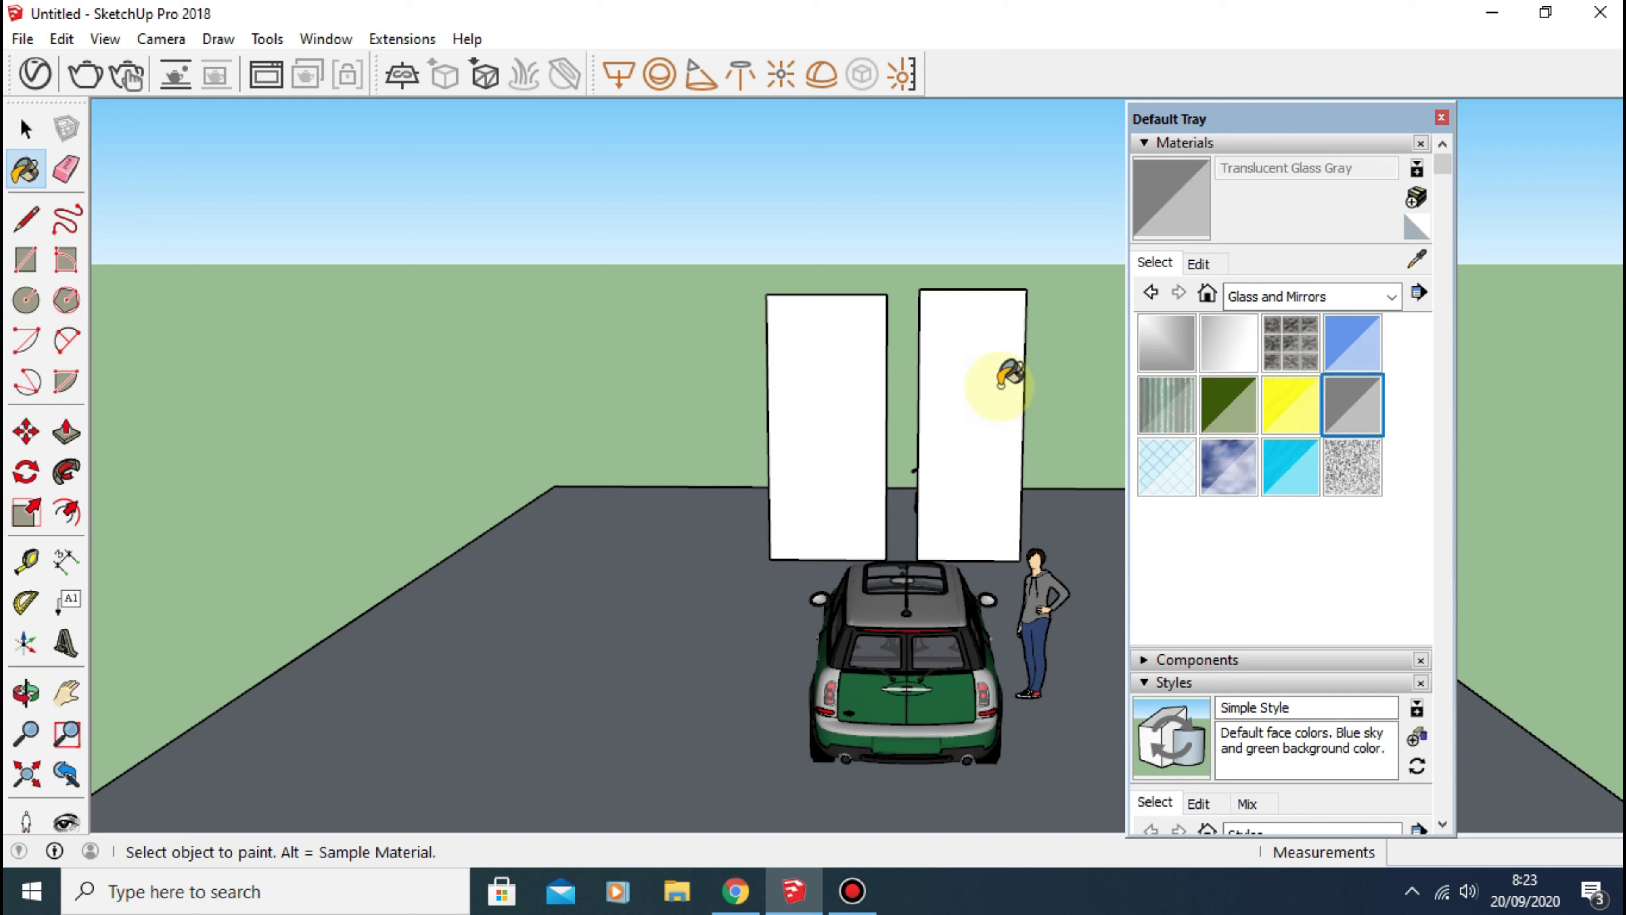
Step: Paint the left panel Translucent Glass Gray, undoing a mistaken paint on the right panel
{"action": "left_click", "coordinate": [976, 347]}
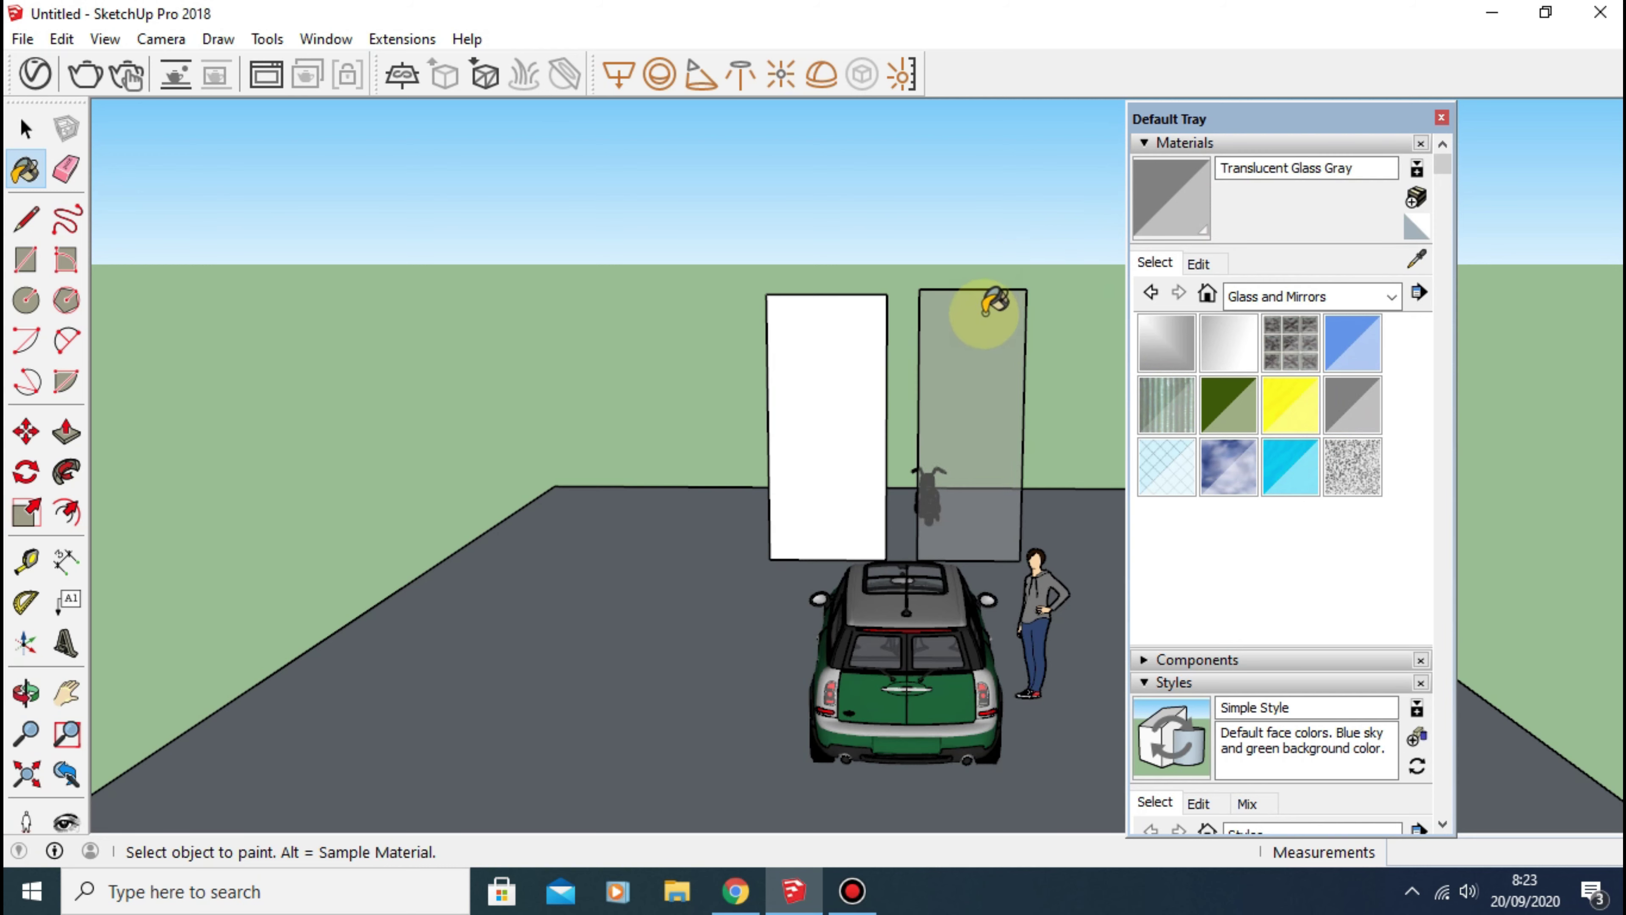
{"action": "key", "text": "ctrl"}
{"action": "key", "text": "ctrl+z"}
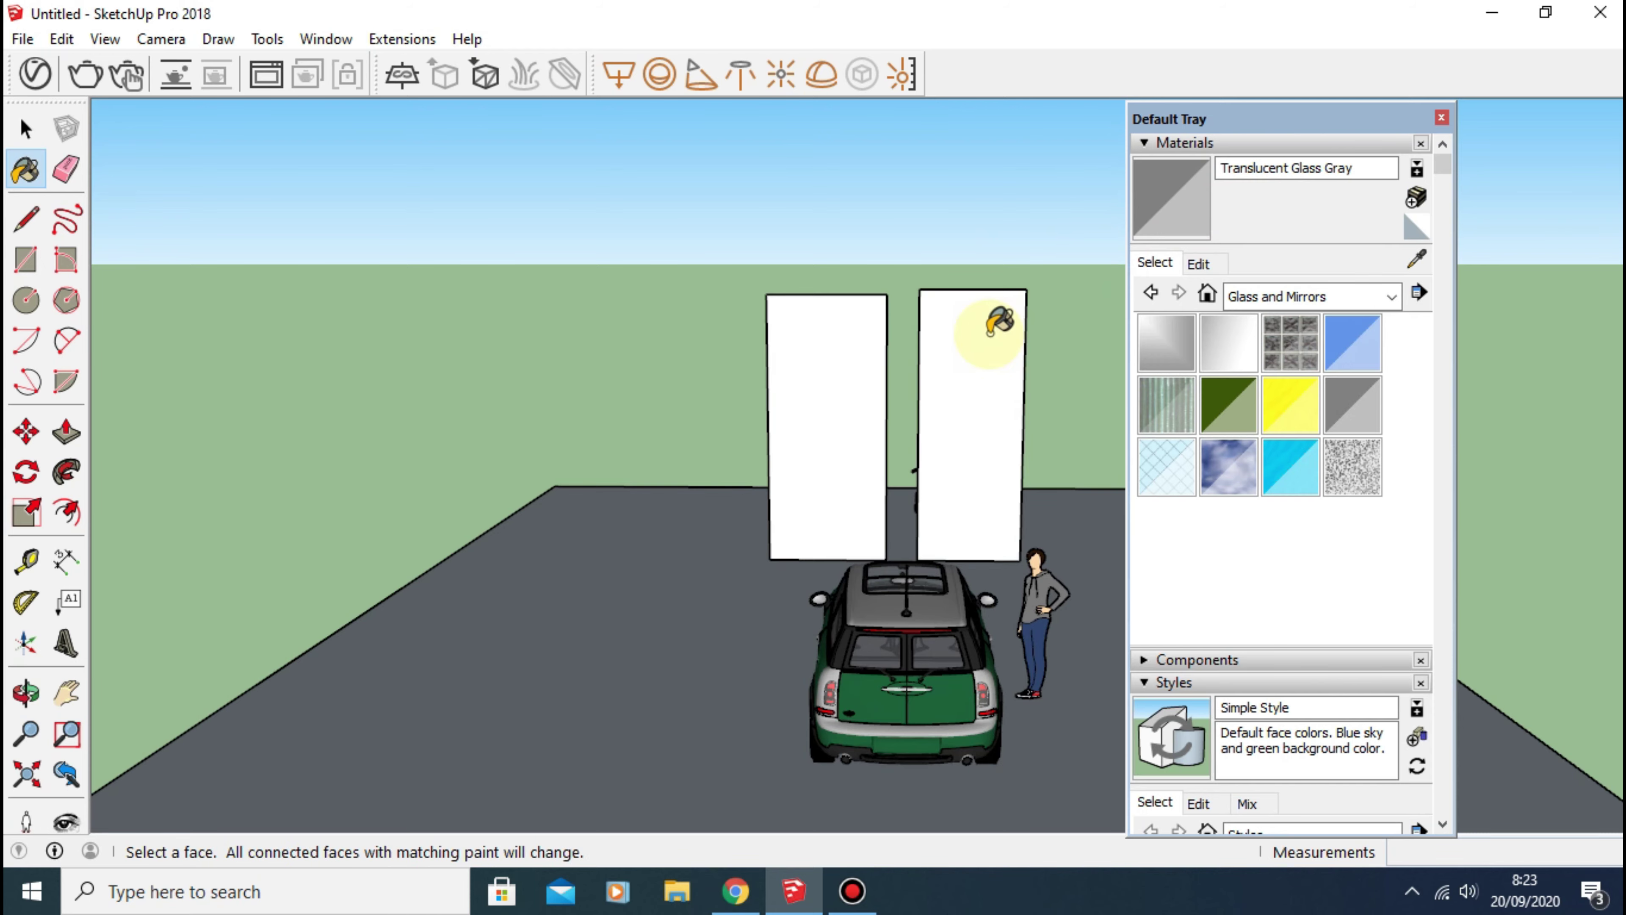
{"action": "mouse_move", "coordinate": [980, 331]}
{"action": "middle_mouse_down"}
{"action": "mouse_move", "coordinate": [461, 461]}
{"action": "mouse_move", "coordinate": [809, 292]}
{"action": "mouse_move", "coordinate": [563, 273]}
{"action": "middle_mouse_up"}
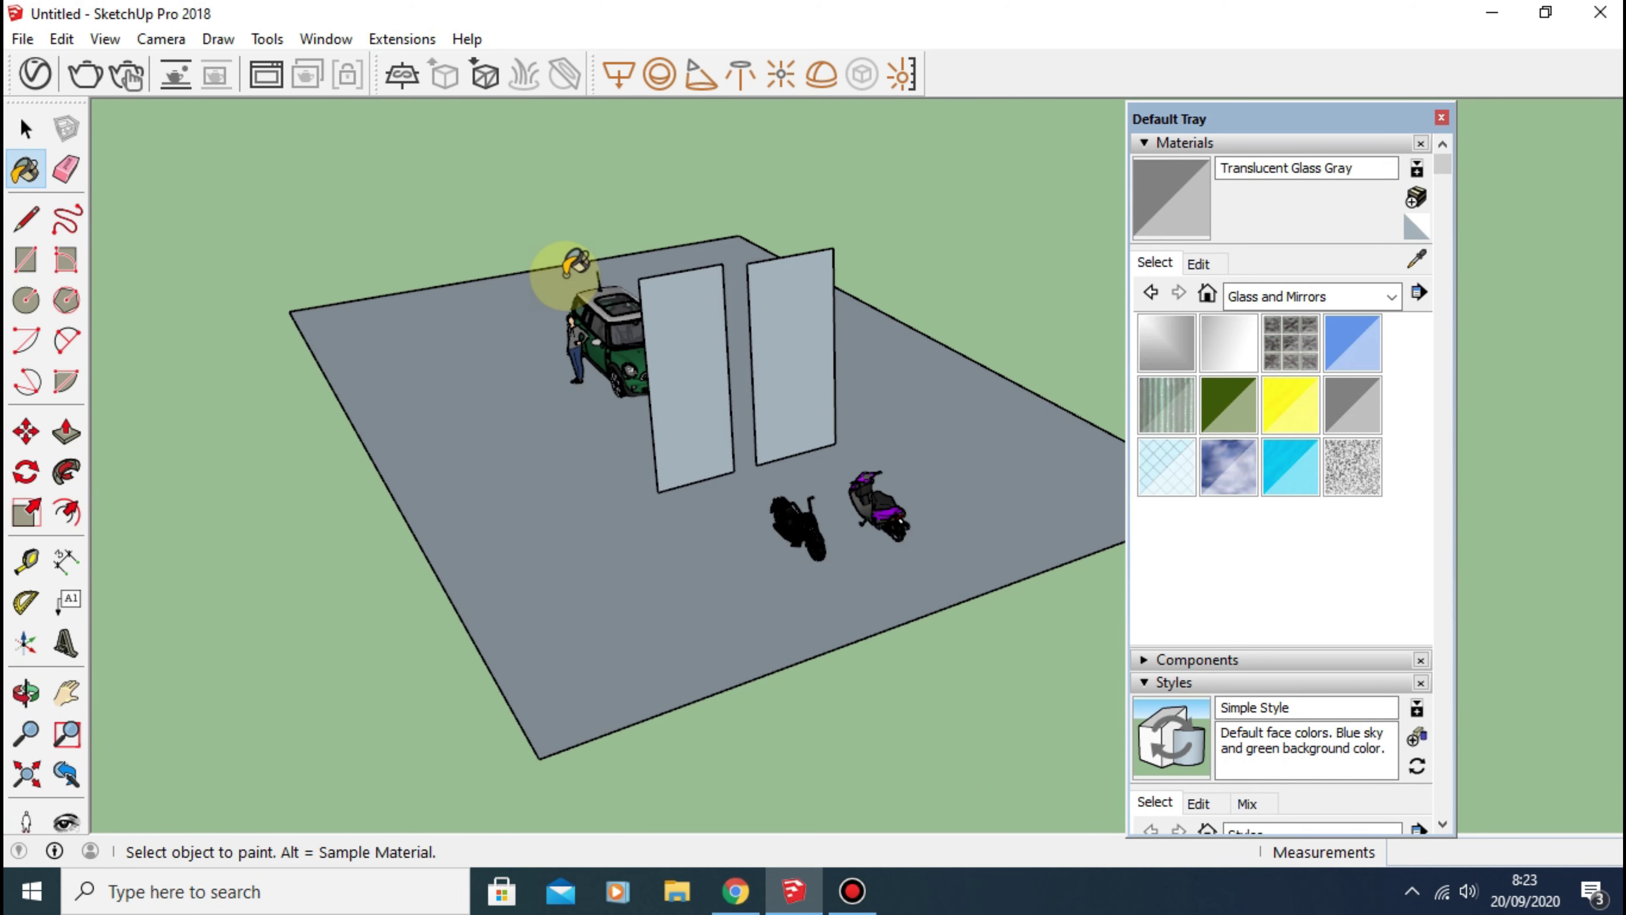
{"action": "scroll", "coordinate": [726, 345], "scroll_direction": "up", "scroll_amount": 3}
{"action": "mouse_move", "coordinate": [726, 345]}
{"action": "middle_mouse_down"}
{"action": "mouse_move", "coordinate": [624, 261]}
{"action": "mouse_move", "coordinate": [773, 314]}
{"action": "middle_mouse_up"}
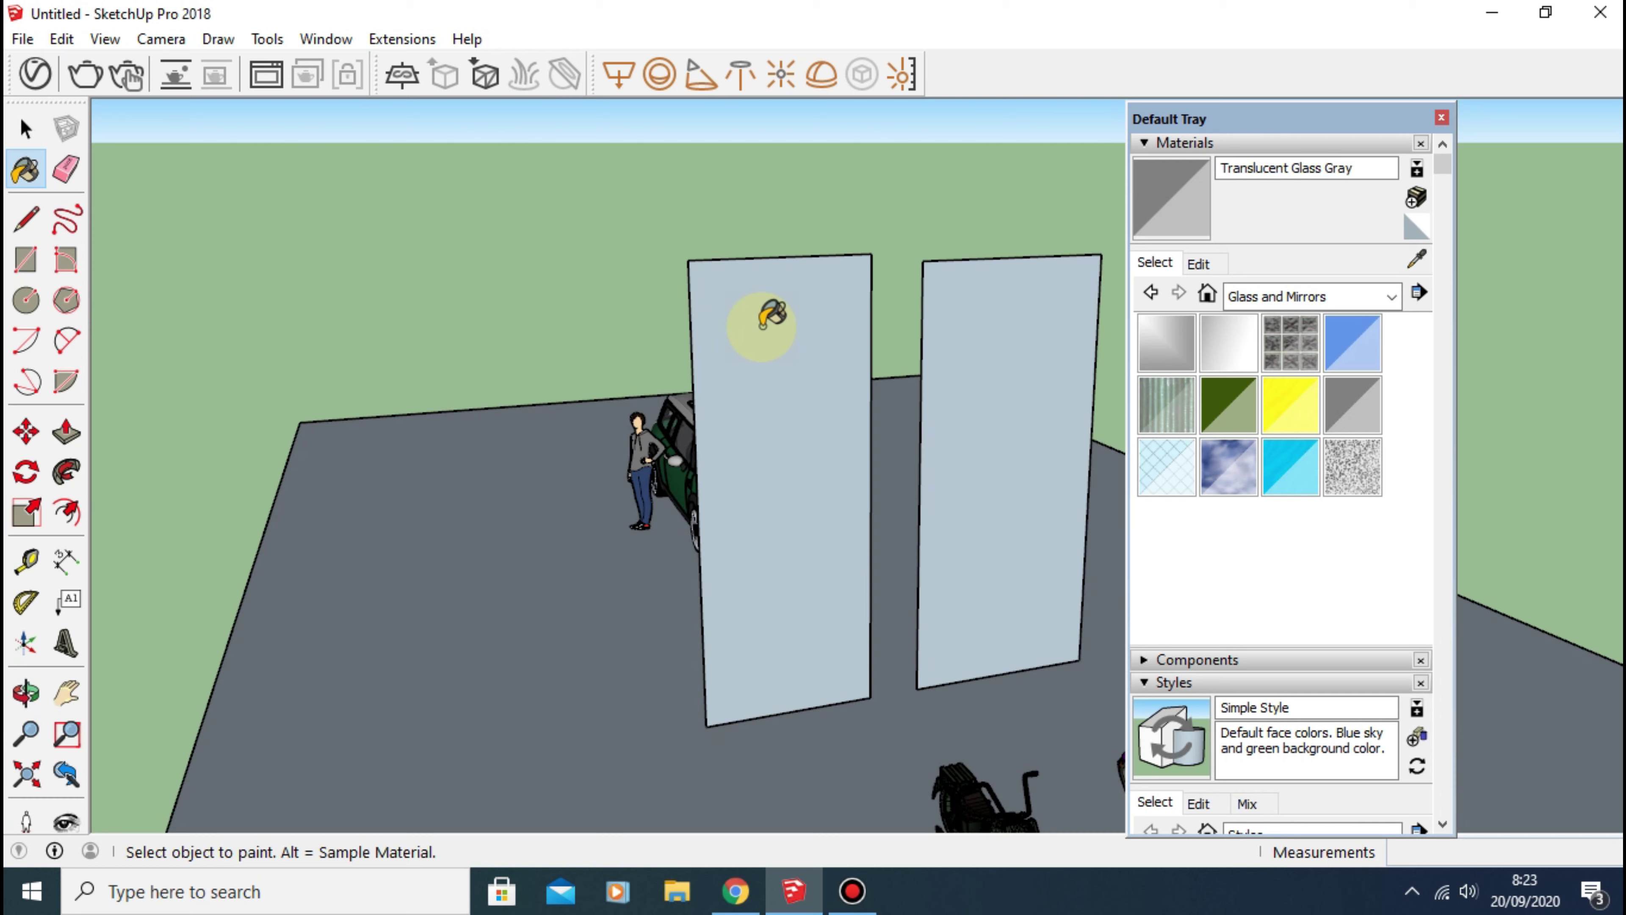
{"action": "left_click", "coordinate": [764, 325]}
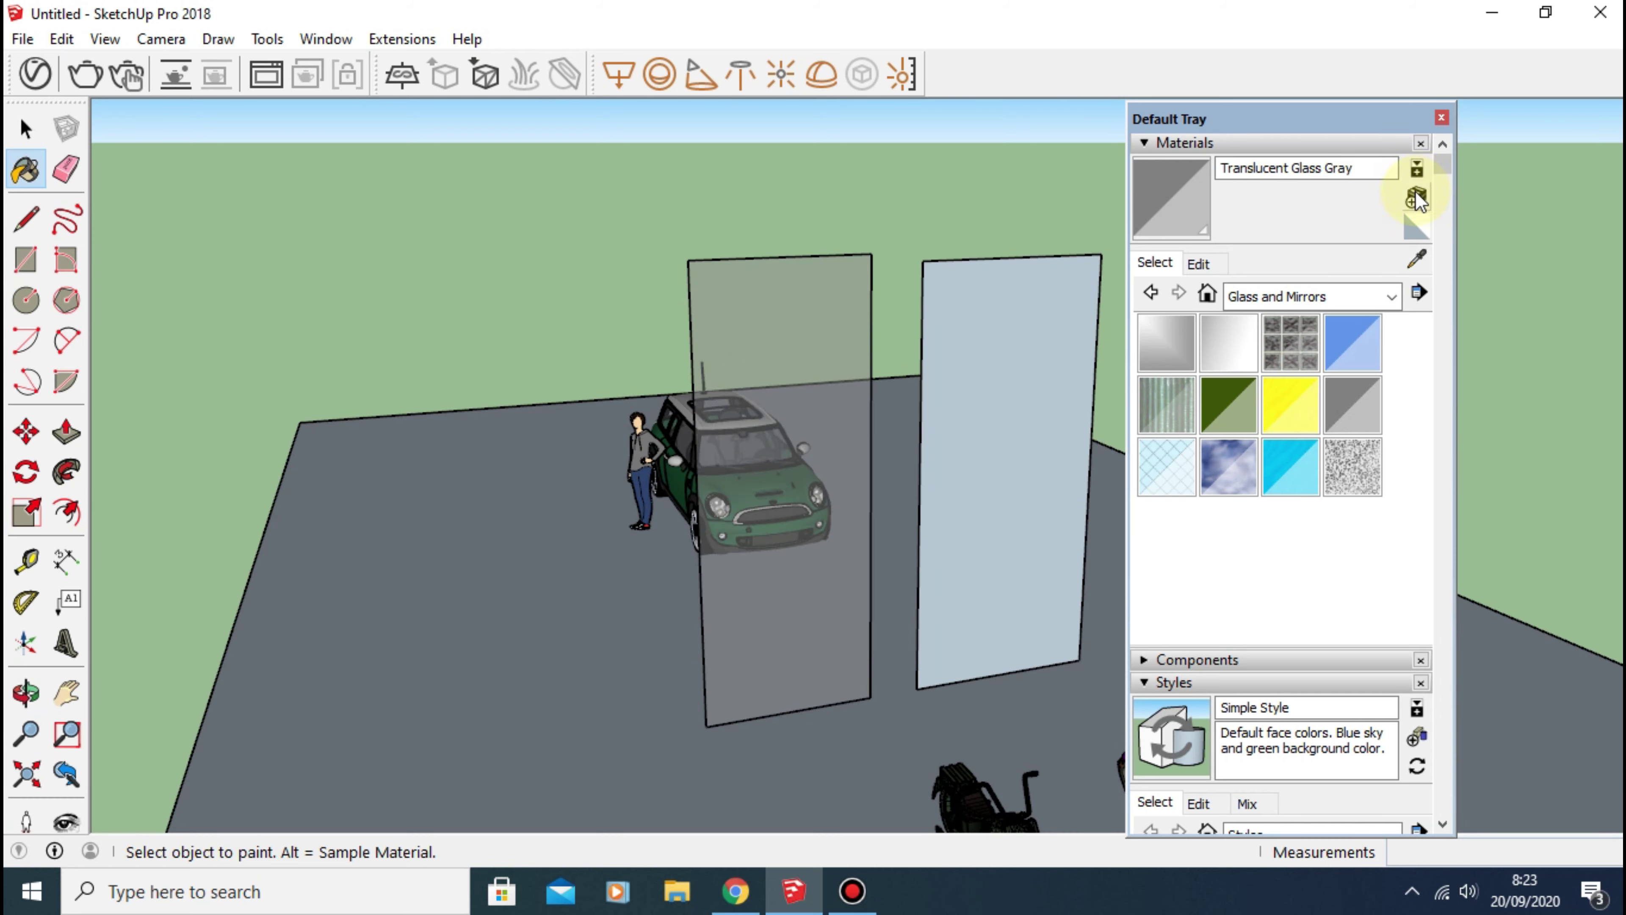
{"action": "left_click", "coordinate": [1416, 198]}
Step: Name the new material 'apa-apa dah', darken its colour and set opacity to 32
{"action": "double_click", "coordinate": [1439, 193]}
{"action": "type", "text": "apa-apa dah"}
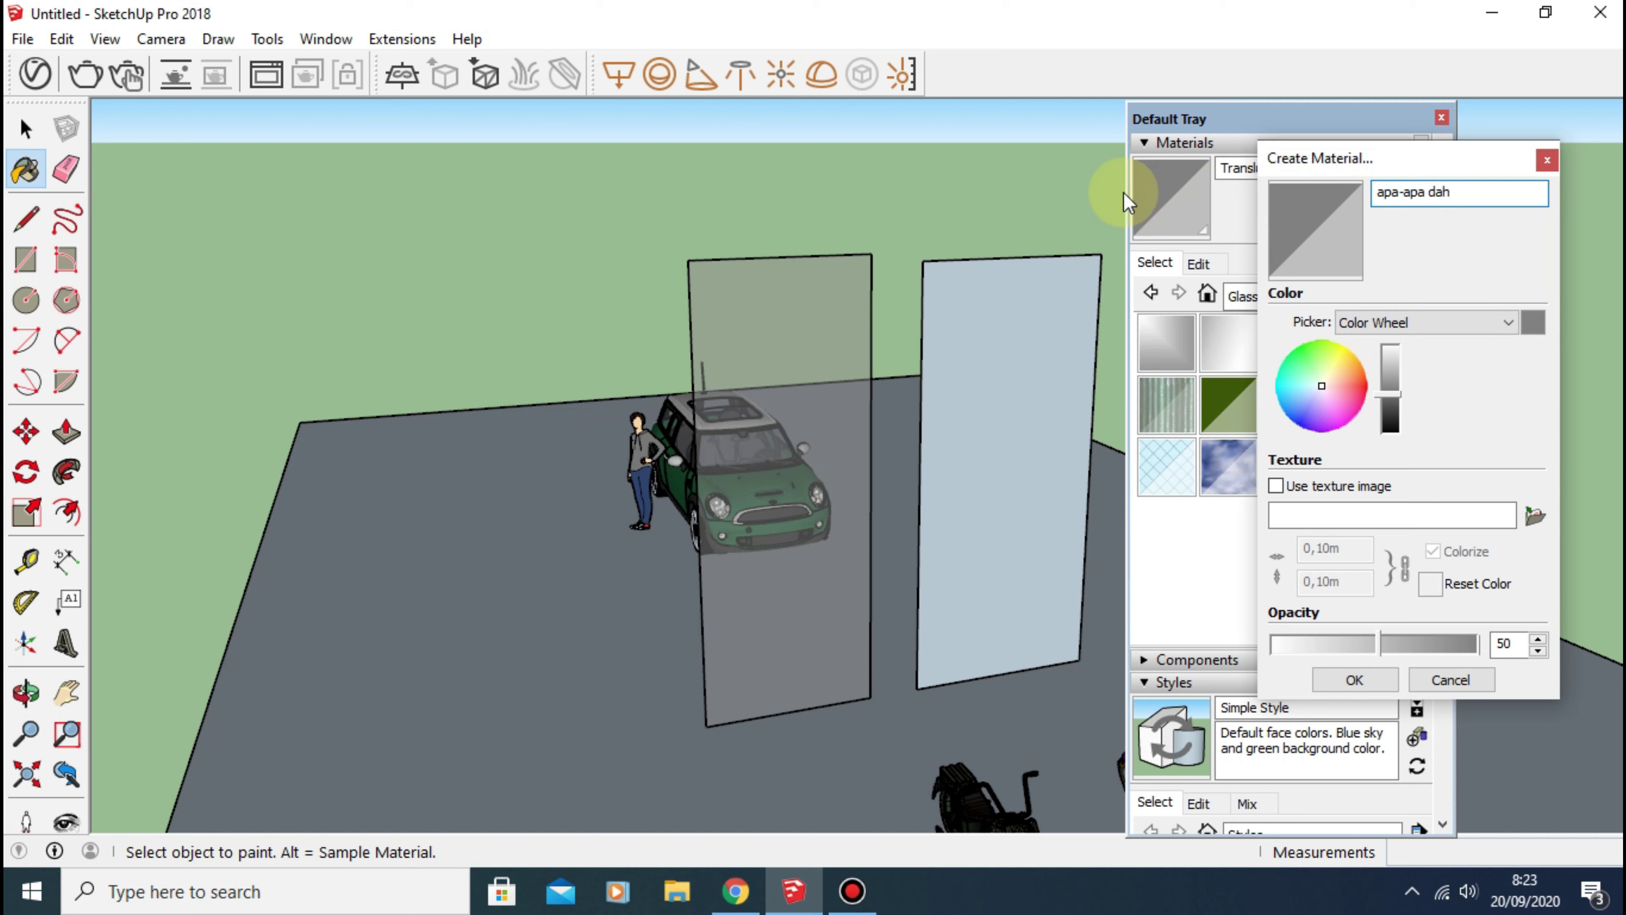
{"action": "left_click_drag", "start_coordinate": [1386, 405], "coordinate": [1397, 427]}
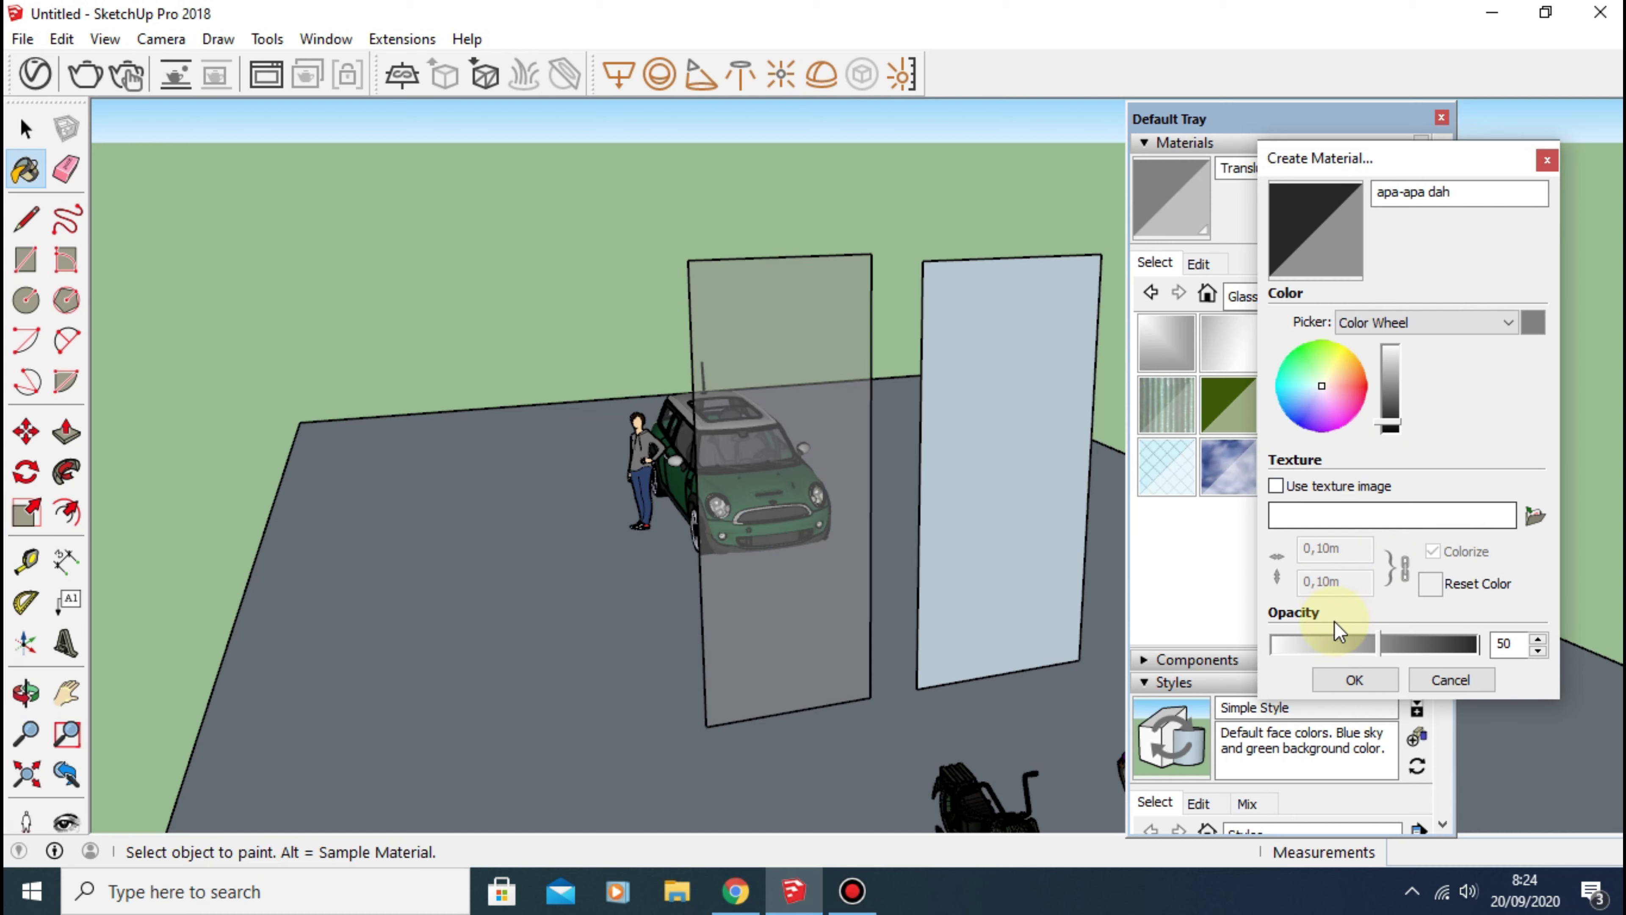
{"action": "left_click_drag", "start_coordinate": [1384, 647], "coordinate": [1343, 644]}
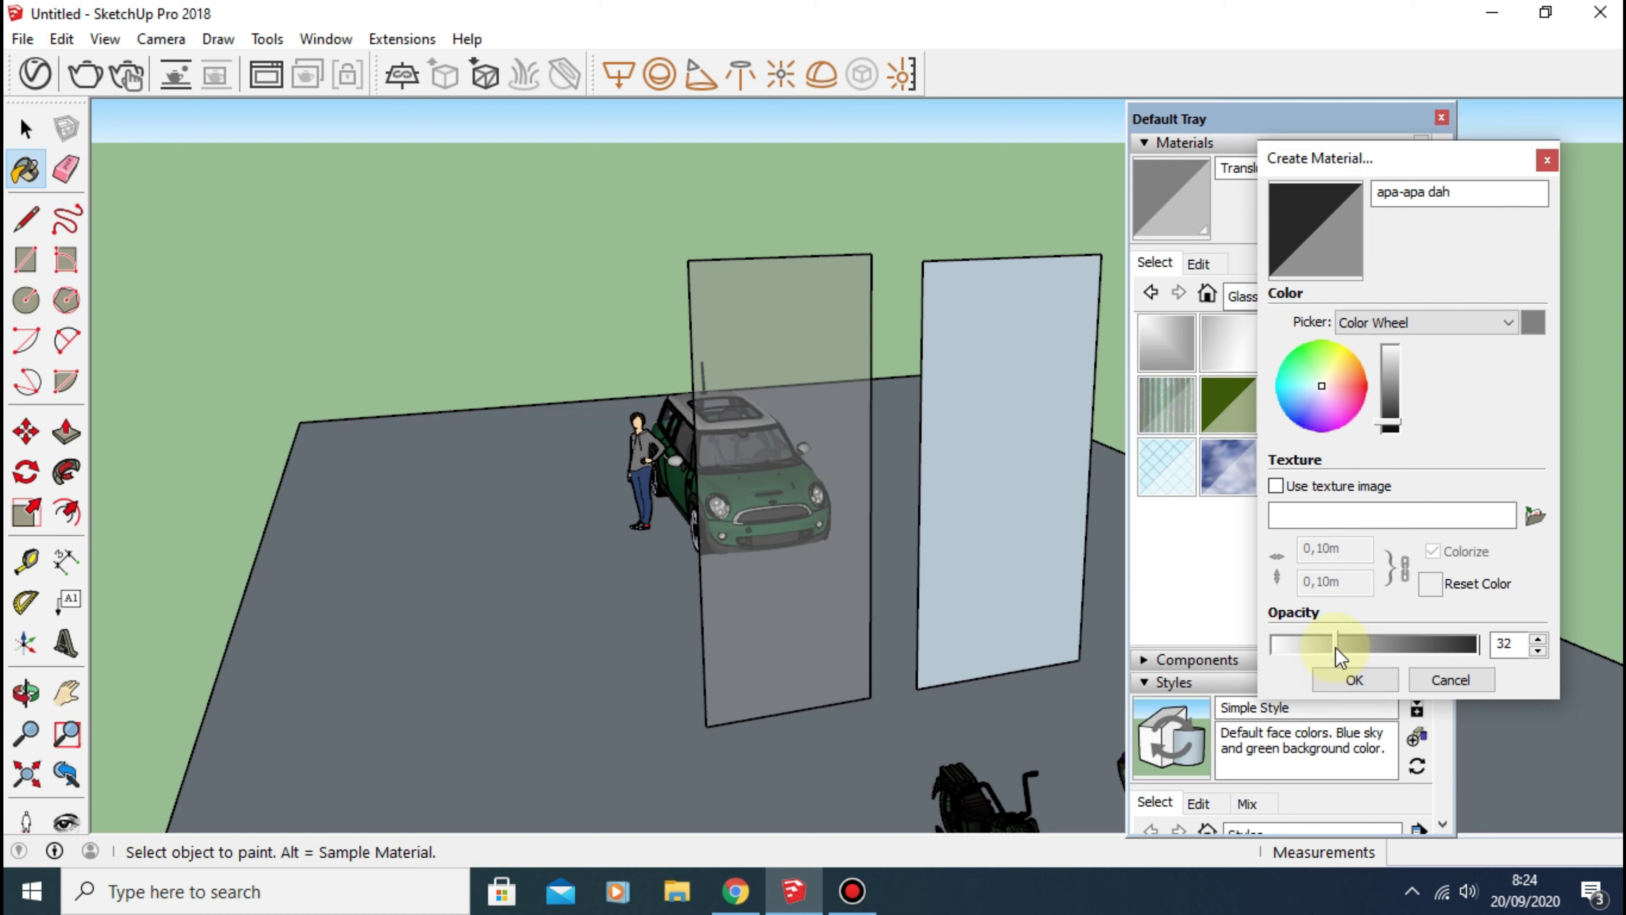
{"action": "left_click_drag", "start_coordinate": [1407, 642], "coordinate": [1369, 645]}
{"action": "left_click", "coordinate": [1350, 680]}
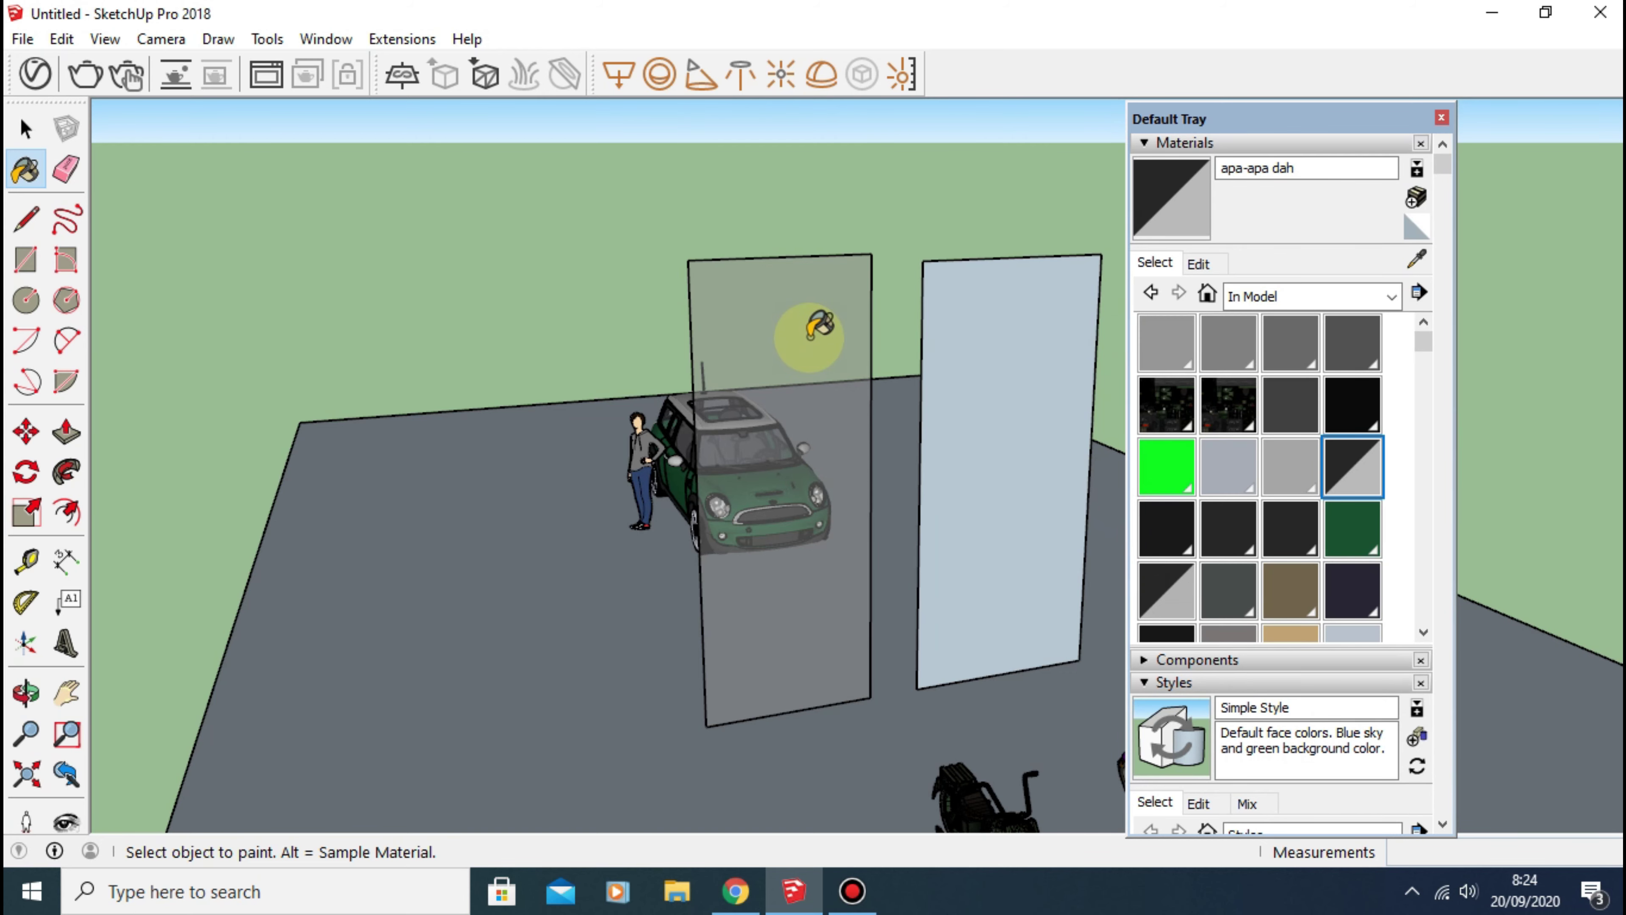
Step: Paint the left panel with 'apa-apa dah' and bring up its V-Ray Asset Editor settings
{"action": "left_click", "coordinate": [809, 337]}
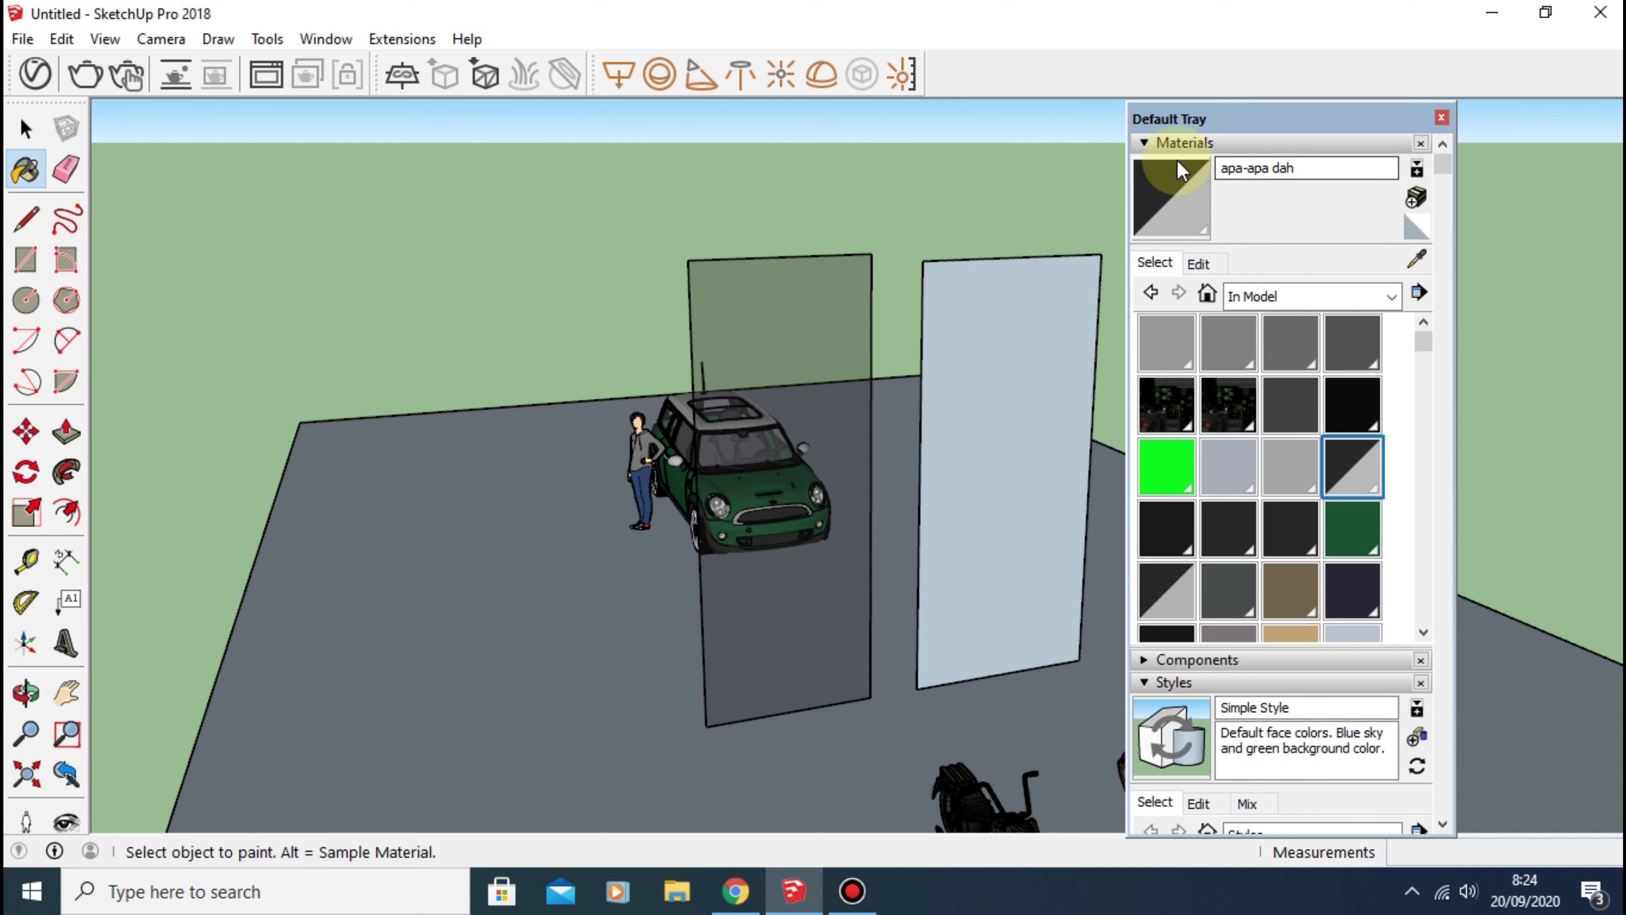
{"action": "left_click", "coordinate": [37, 76]}
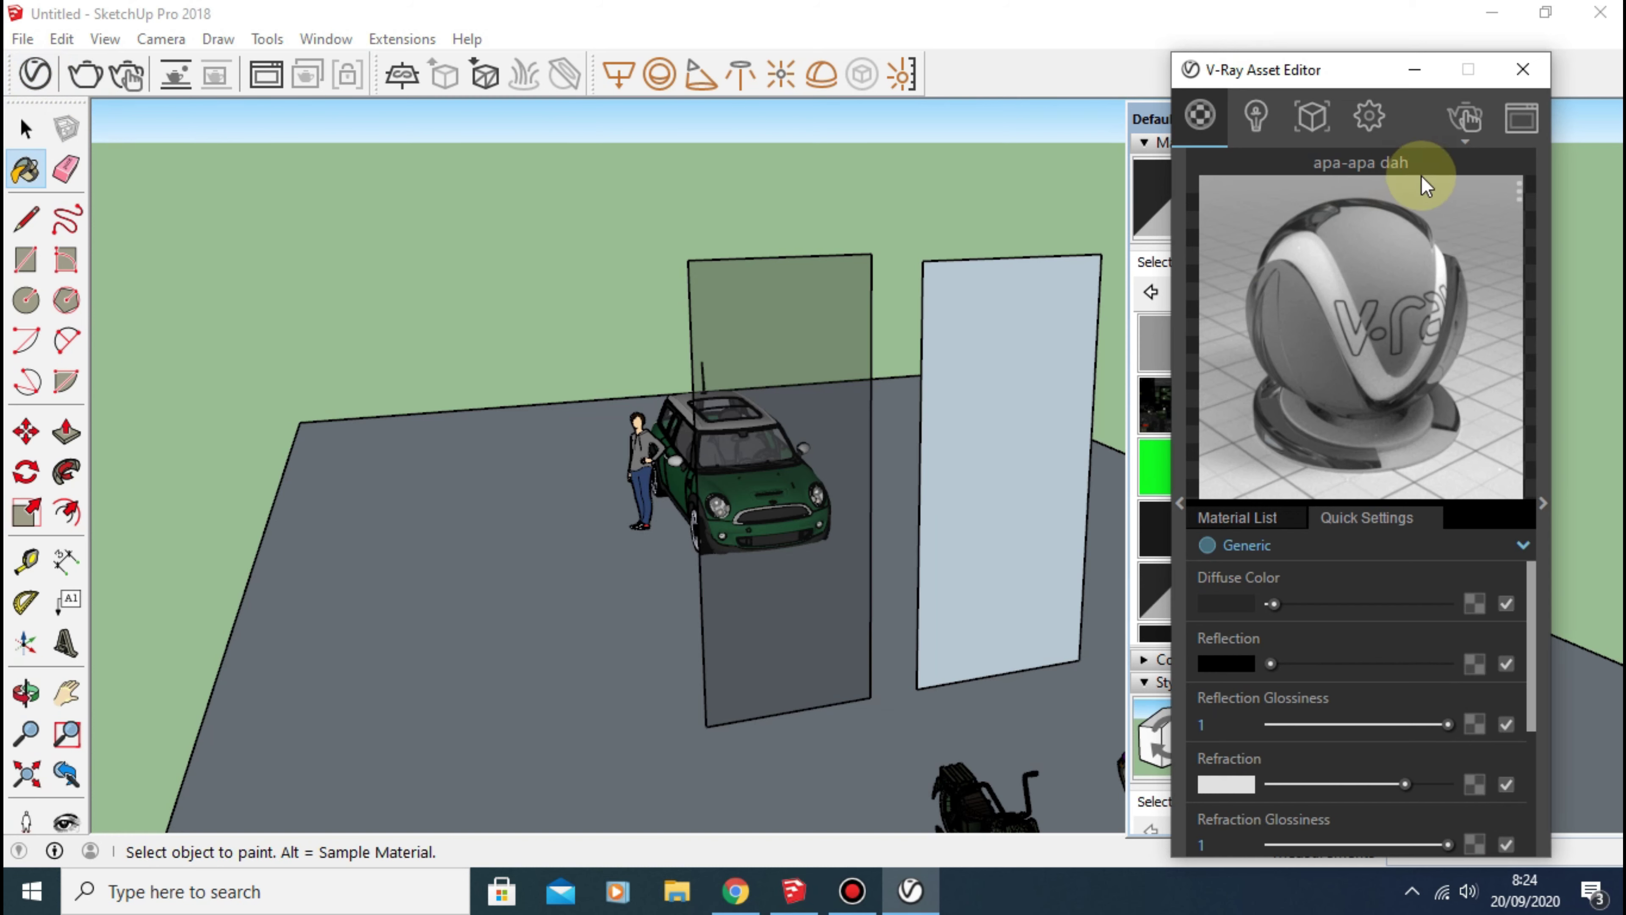
Step: In apa-apa dah's V-Ray Quick Settings, raise the Reflection amount
{"action": "left_click", "coordinate": [1271, 518]}
{"action": "left_click", "coordinate": [1381, 519]}
{"action": "left_click", "coordinate": [1254, 513]}
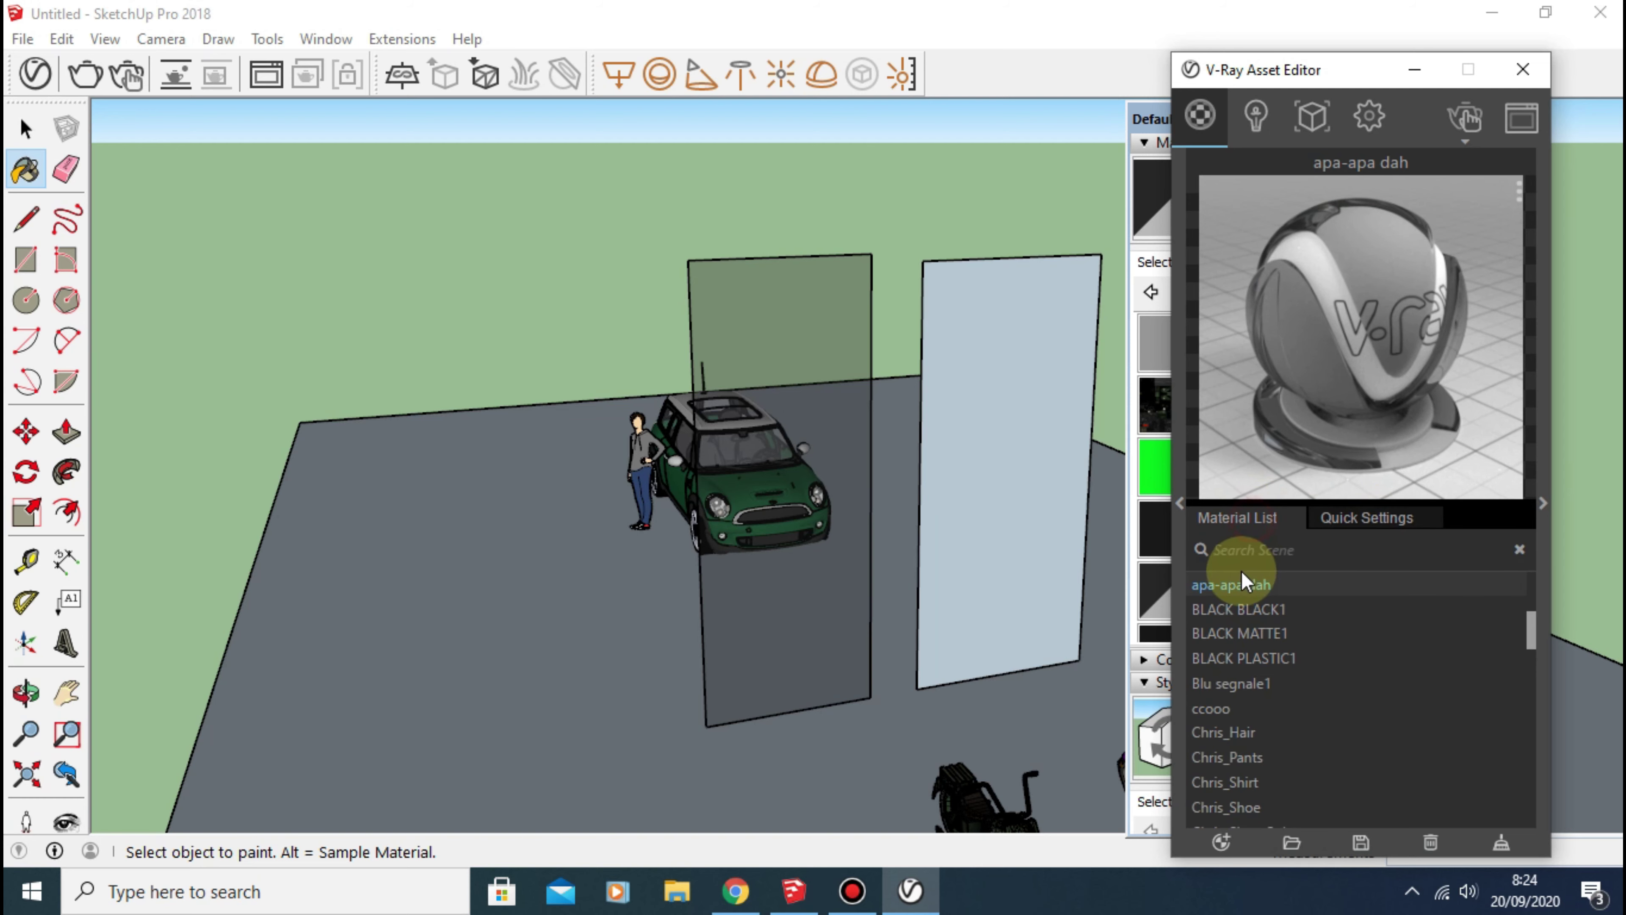
{"action": "left_click", "coordinate": [1366, 523]}
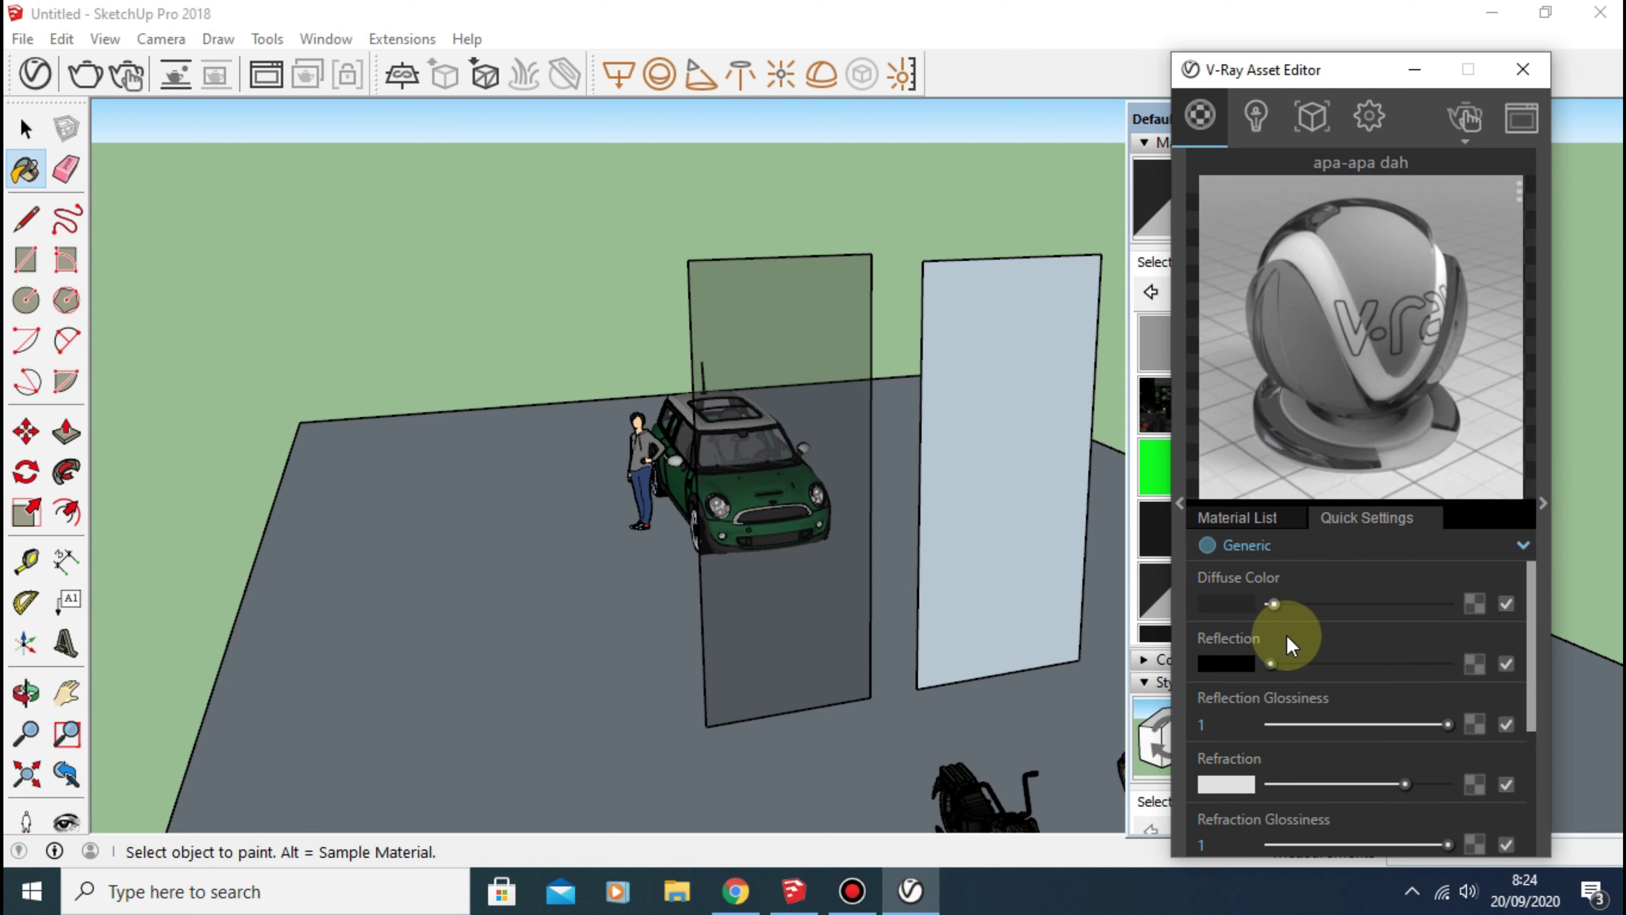
{"action": "scroll", "coordinate": [1286, 615], "scroll_direction": "down", "scroll_amount": 1}
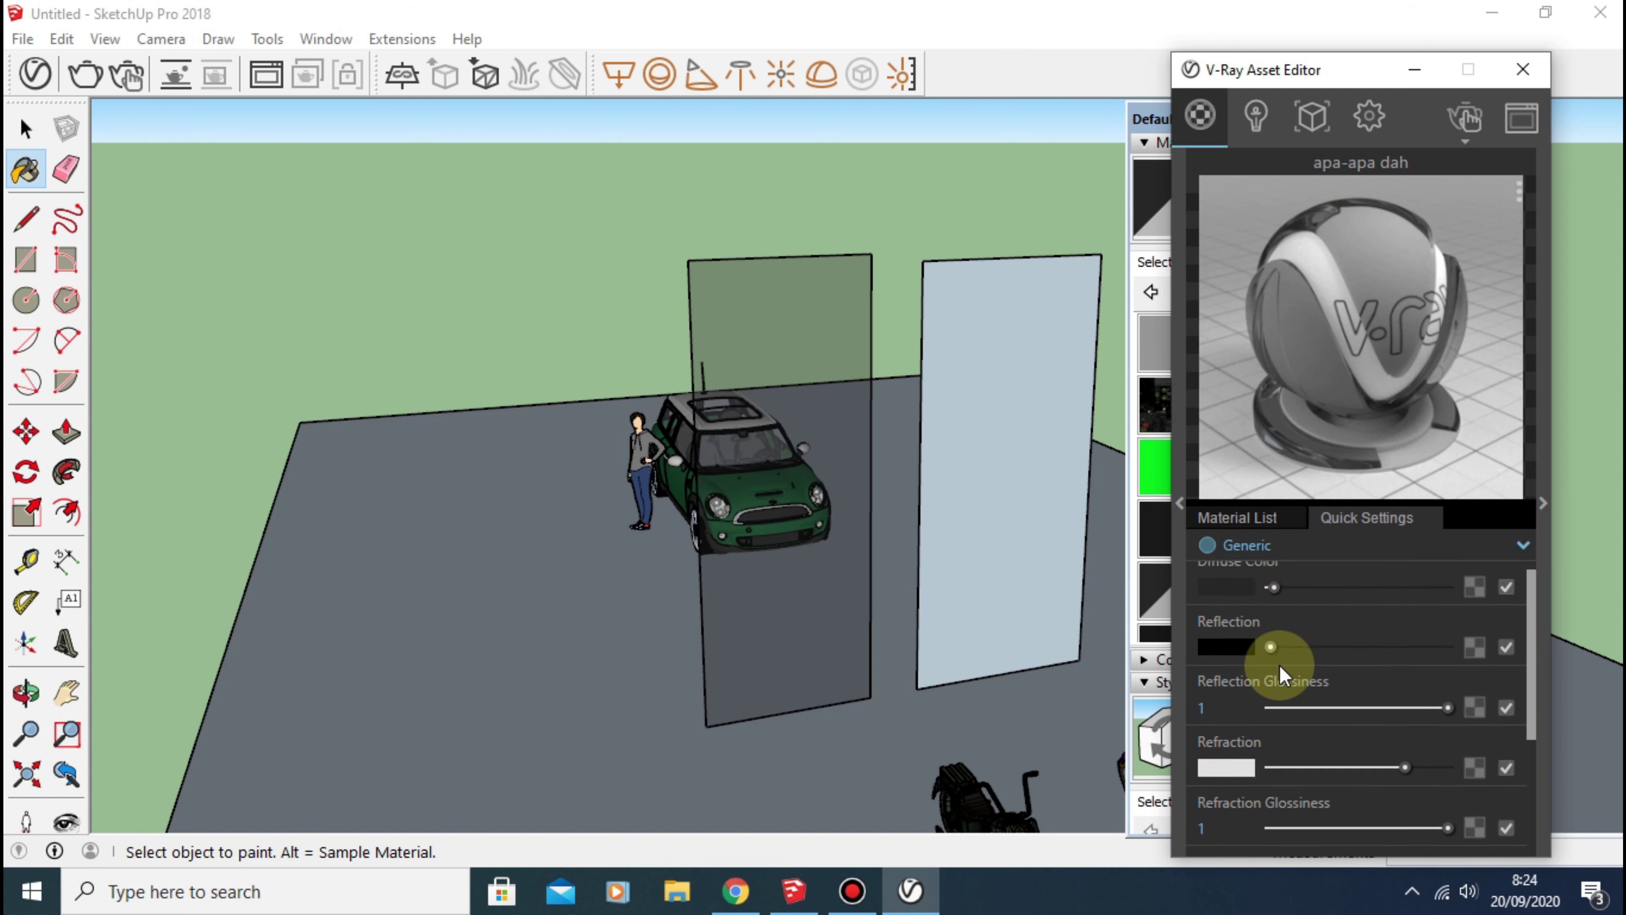
{"action": "scroll", "coordinate": [1278, 666], "scroll_direction": "down", "scroll_amount": 3}
{"action": "scroll", "coordinate": [1277, 678], "scroll_direction": "up", "scroll_amount": 3}
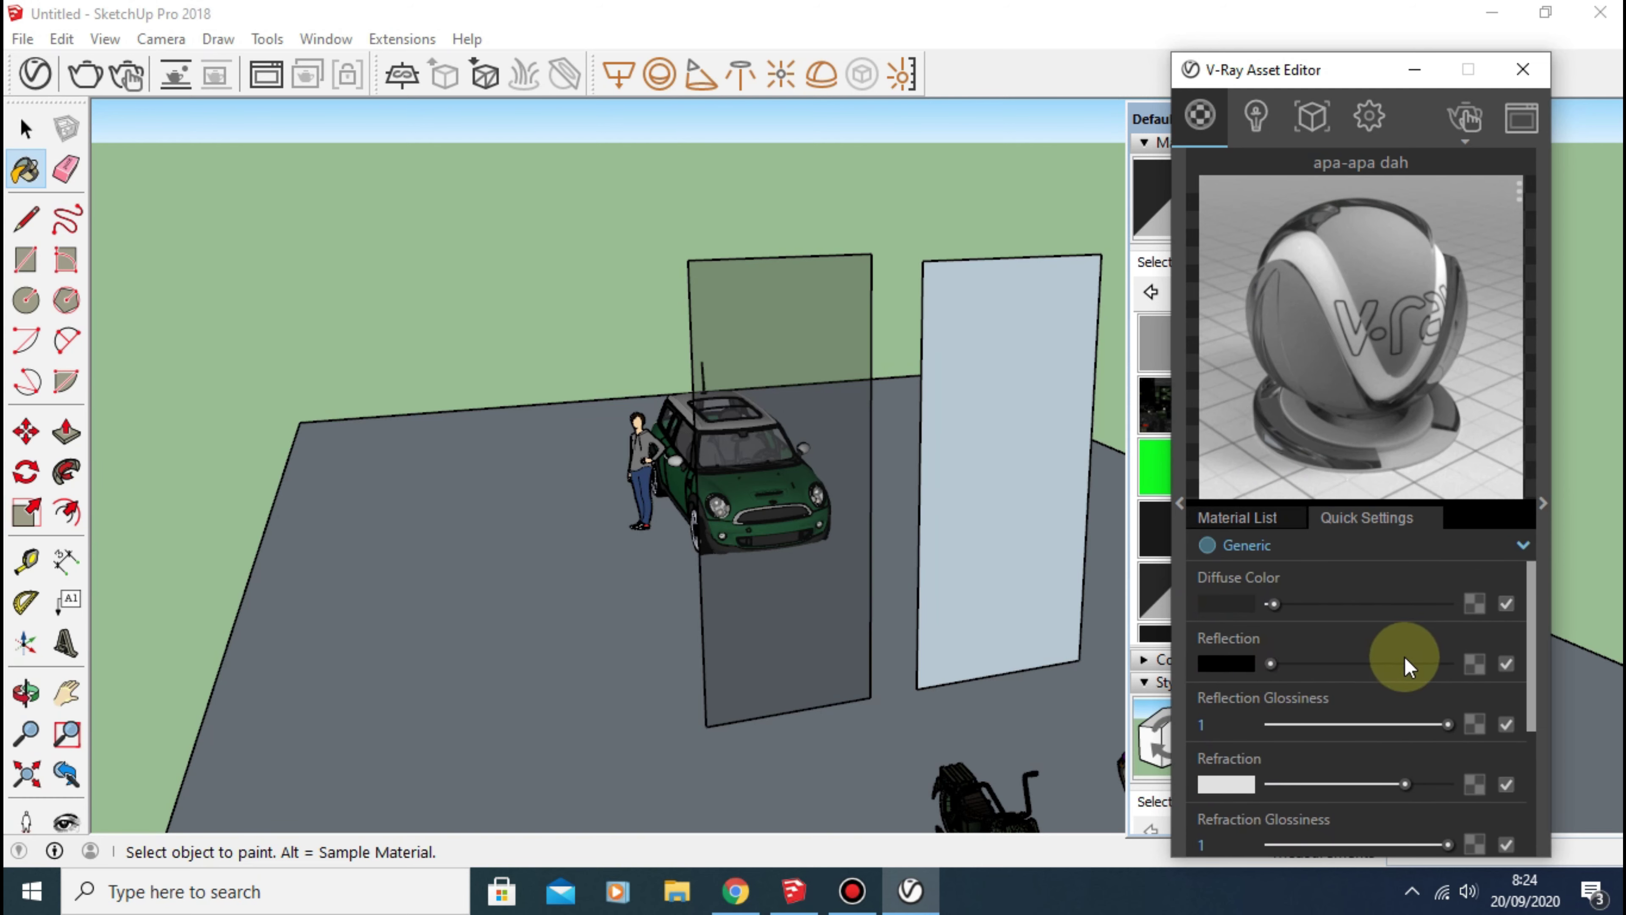
{"action": "scroll", "coordinate": [1286, 657], "scroll_direction": "down", "scroll_amount": 2}
{"action": "scroll", "coordinate": [1288, 657], "scroll_direction": "up", "scroll_amount": 2}
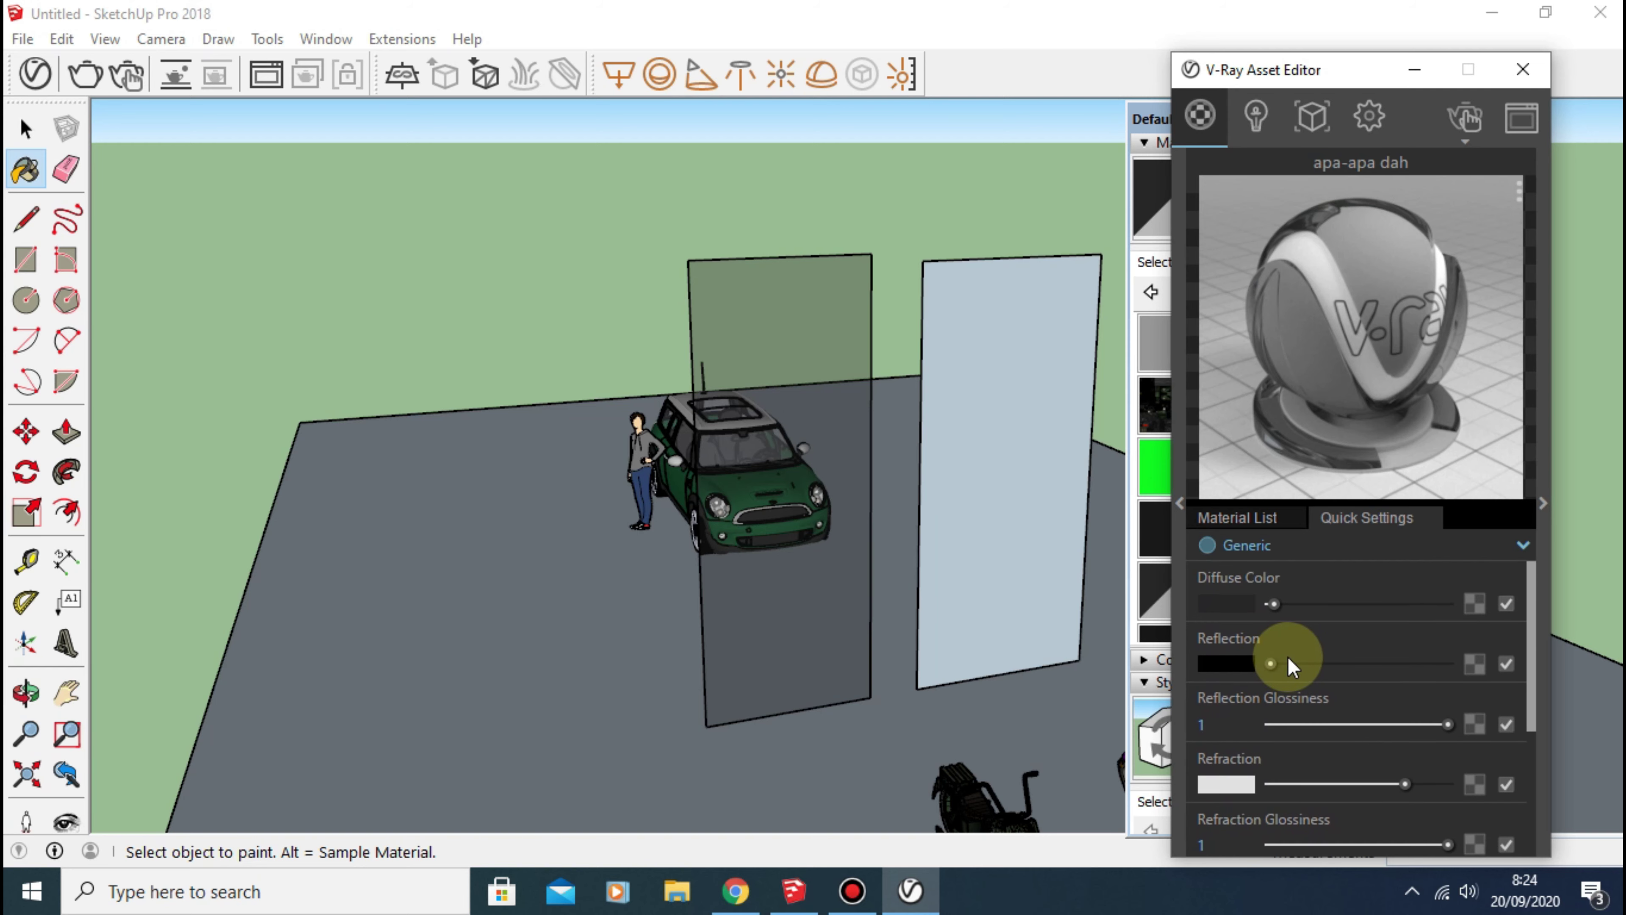
{"action": "scroll", "coordinate": [1278, 634], "scroll_direction": "down", "scroll_amount": 2}
{"action": "scroll", "coordinate": [1278, 638], "scroll_direction": "up", "scroll_amount": 2}
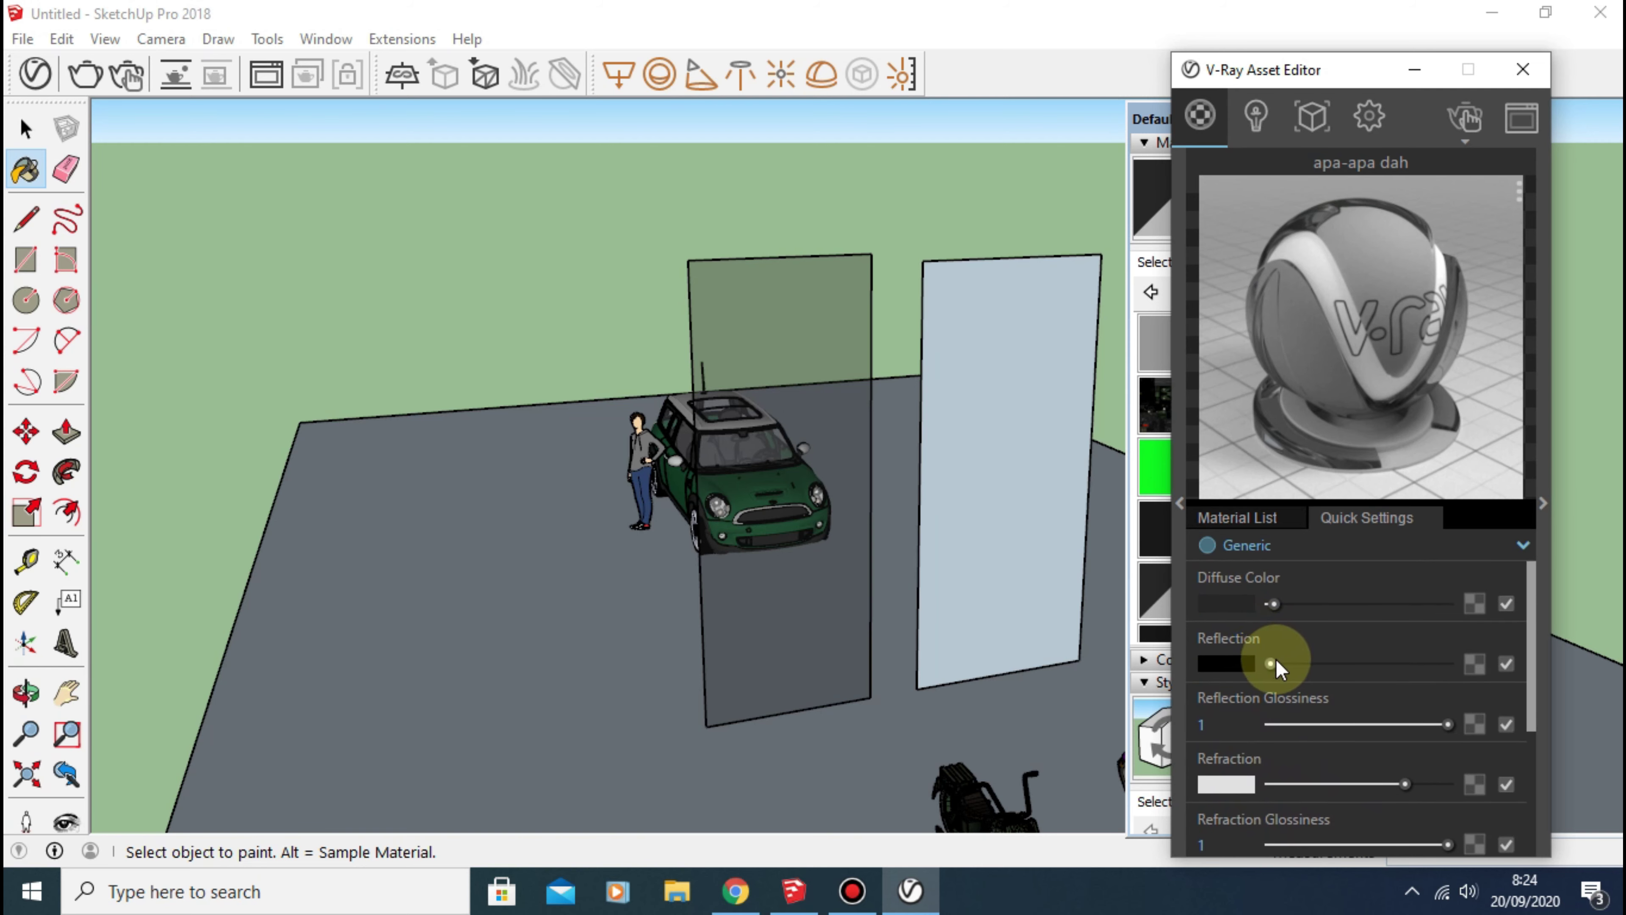
{"action": "left_click_drag", "start_coordinate": [1271, 664], "coordinate": [1300, 675]}
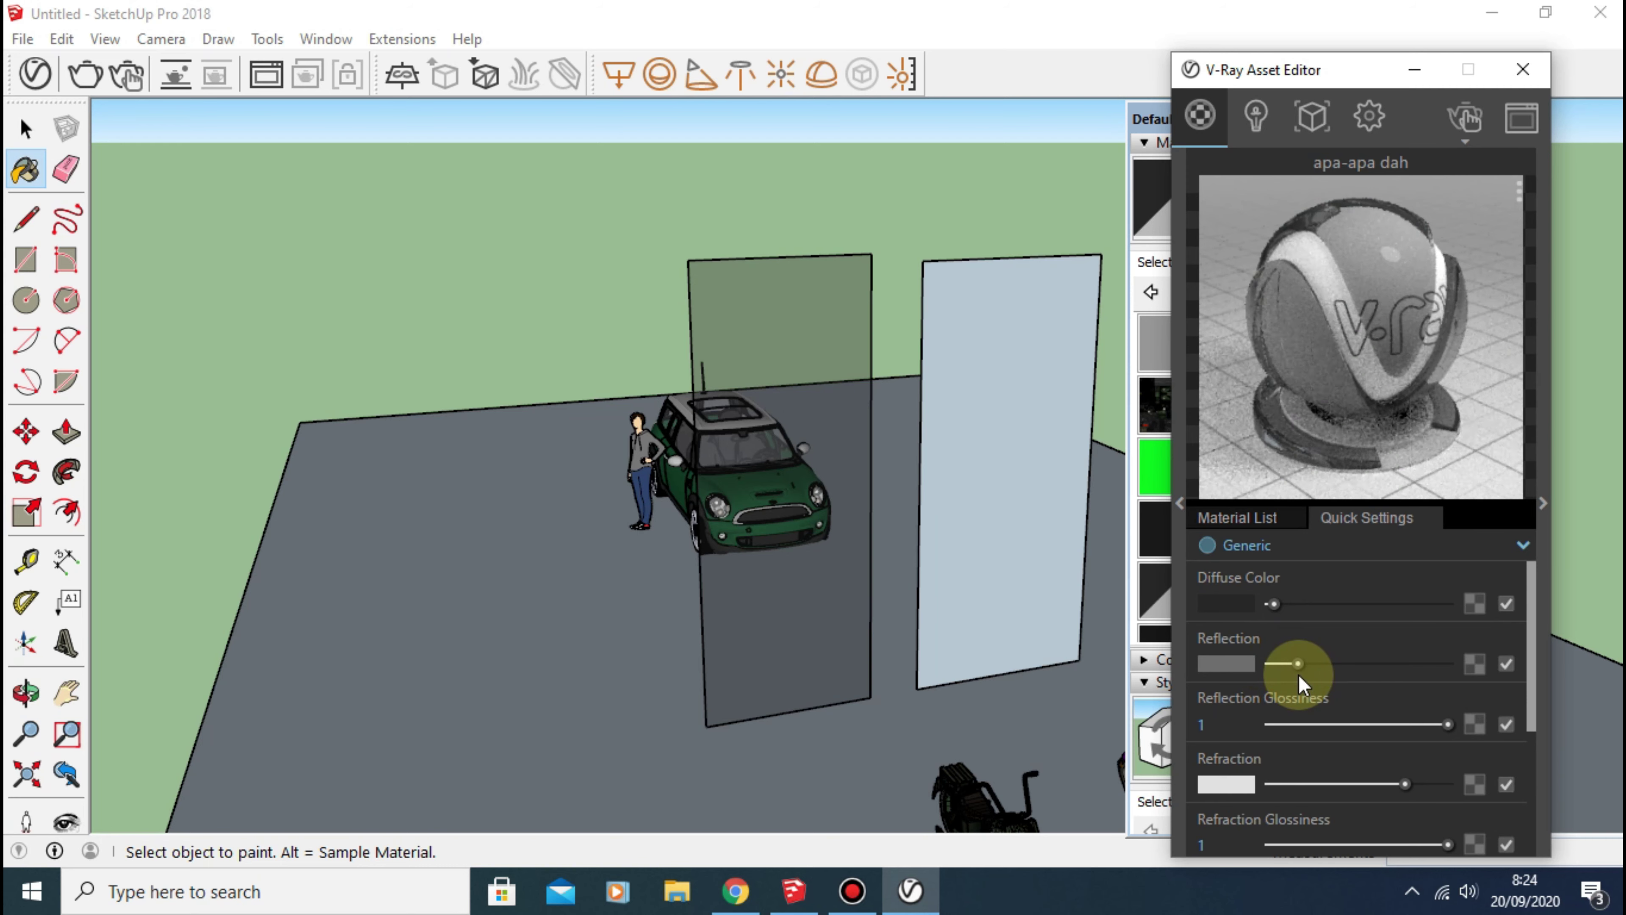
Step: Raise refraction to nearly full, ease reflection down slightly, and review IOR 1.6 and fog
{"action": "scroll", "coordinate": [1296, 675], "scroll_direction": "down", "scroll_amount": 2}
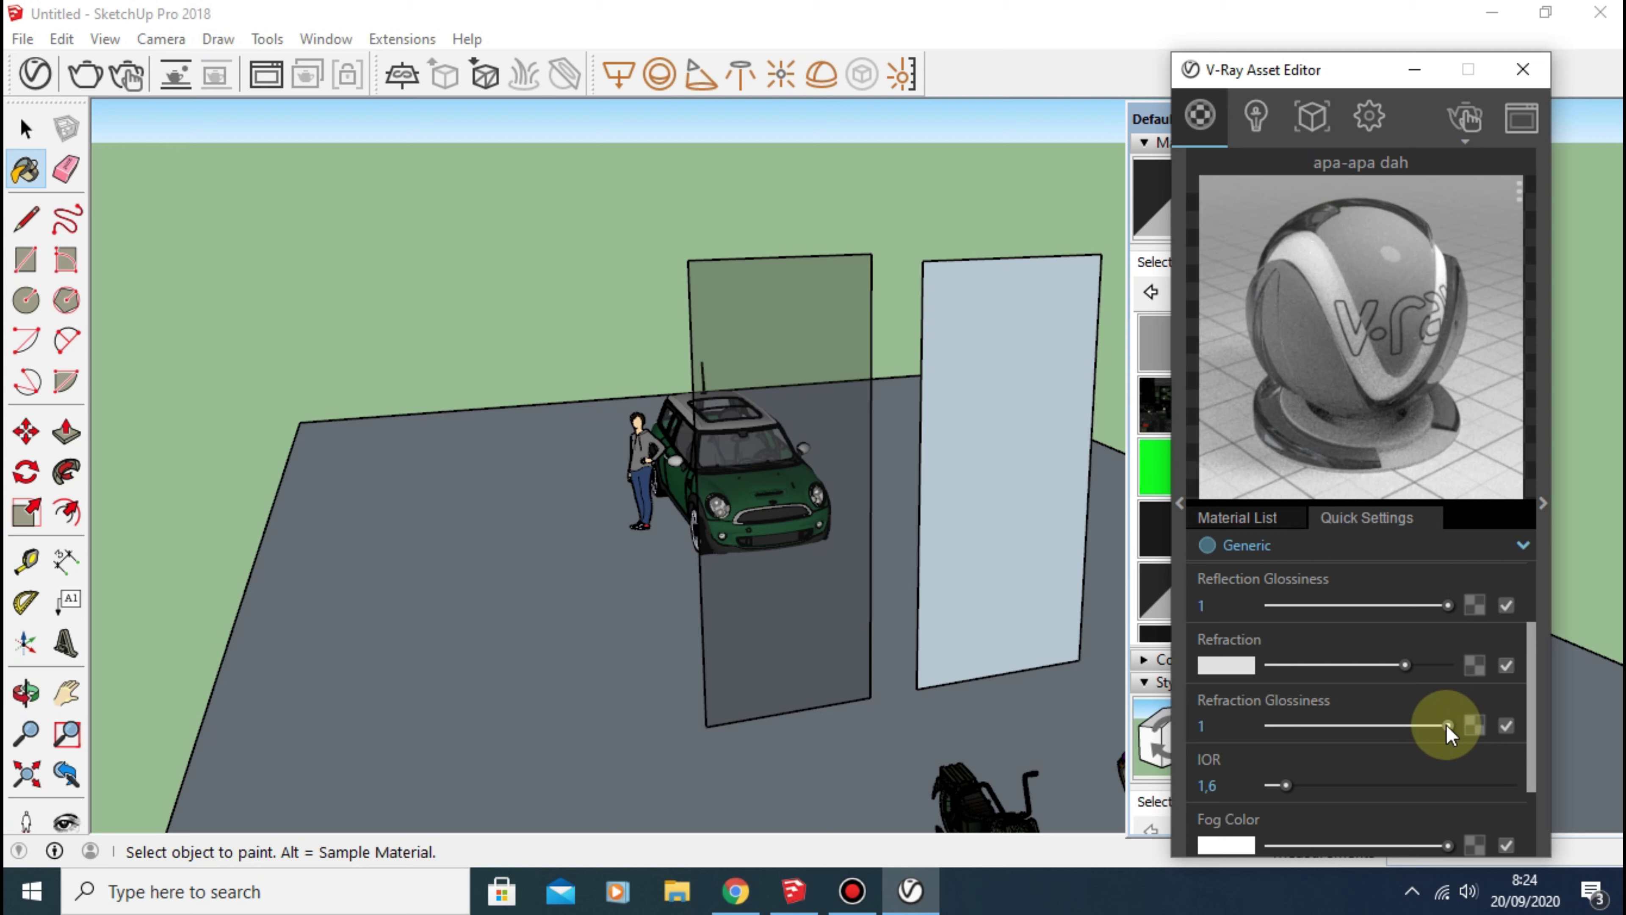
{"action": "mouse_move", "coordinate": [1405, 665]}
{"action": "left_mouse_down"}
{"action": "mouse_move", "coordinate": [1456, 668]}
{"action": "mouse_move", "coordinate": [1420, 666]}
{"action": "left_mouse_up"}
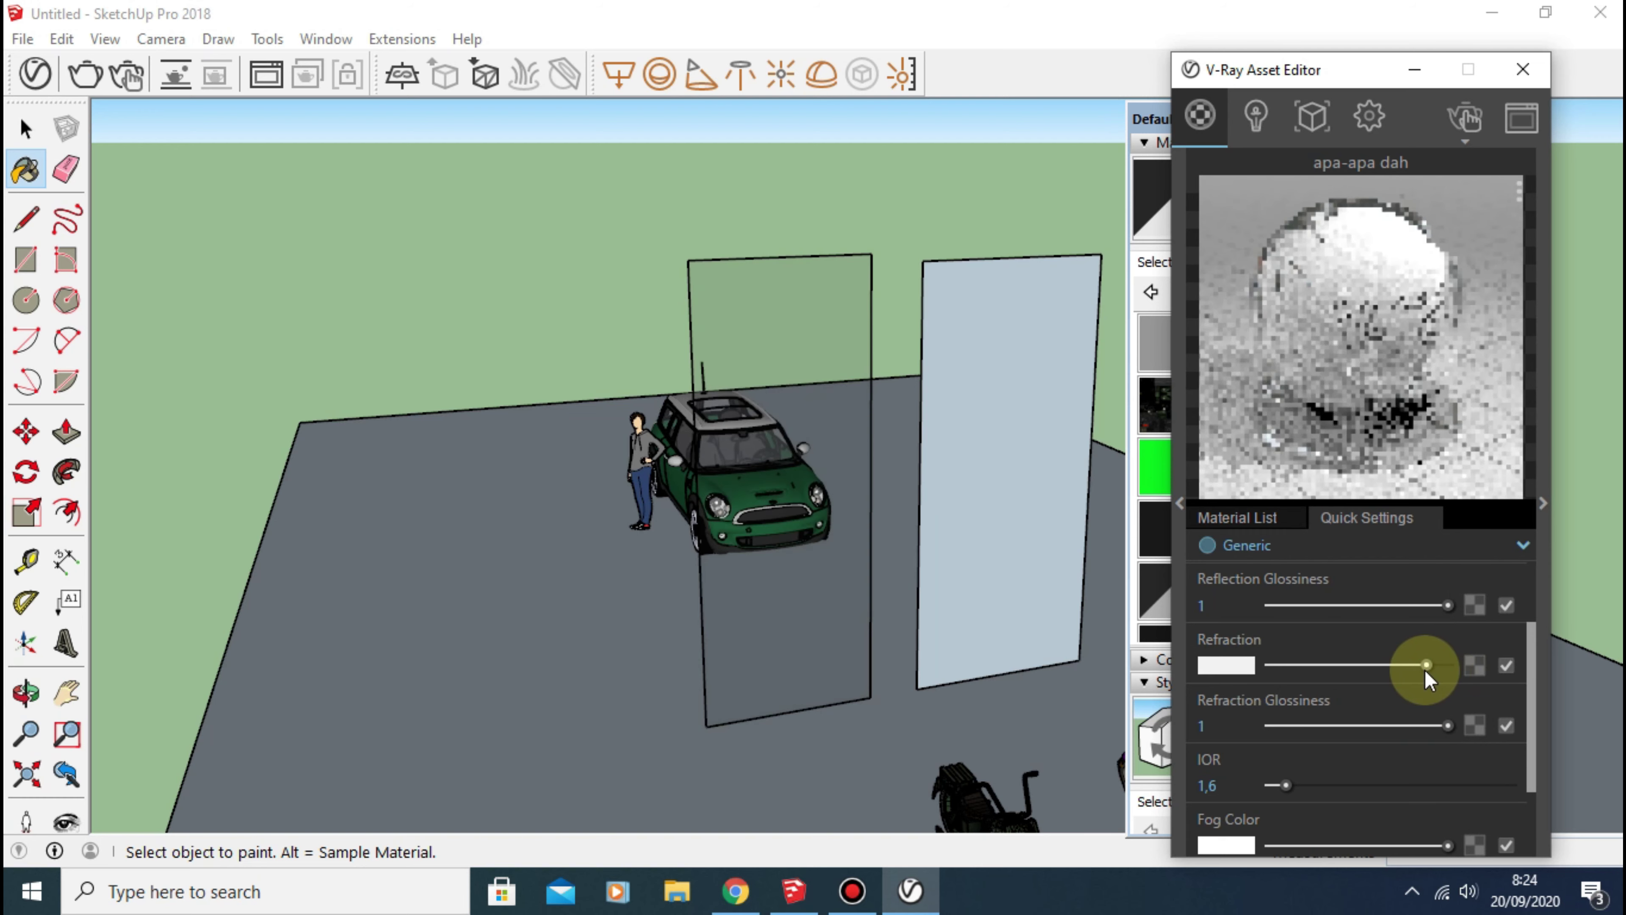
{"action": "scroll", "coordinate": [1350, 671], "scroll_direction": "up", "scroll_amount": 2}
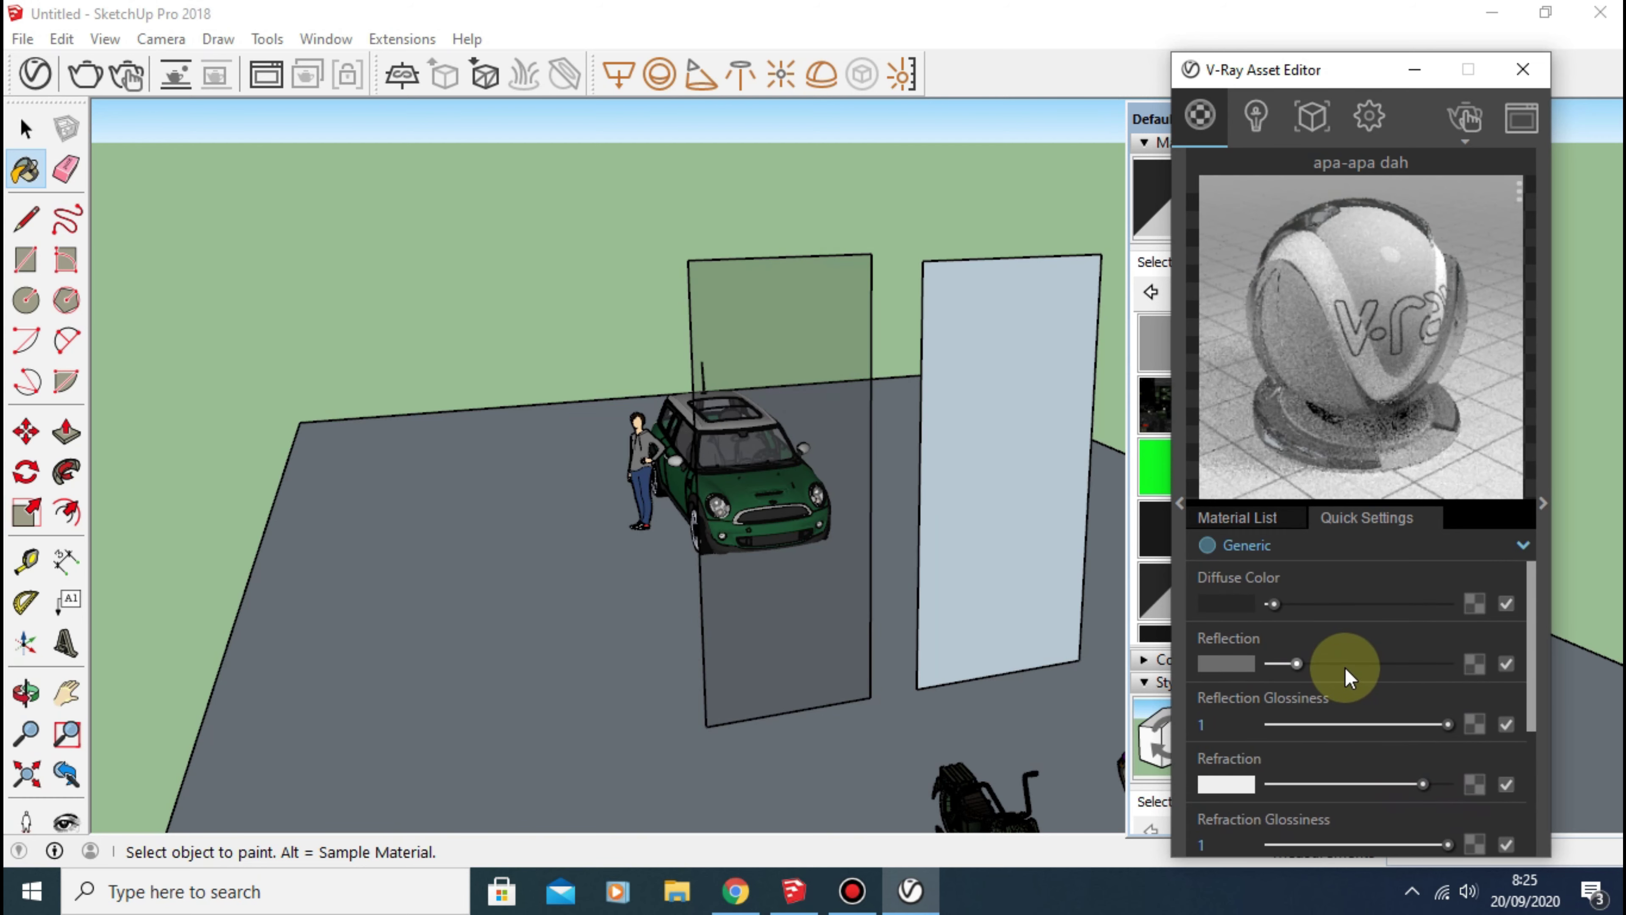
{"action": "left_click", "coordinate": [1293, 660]}
{"action": "scroll", "coordinate": [1295, 679], "scroll_direction": "down", "scroll_amount": 2}
{"action": "scroll", "coordinate": [1293, 689], "scroll_direction": "down", "scroll_amount": 1}
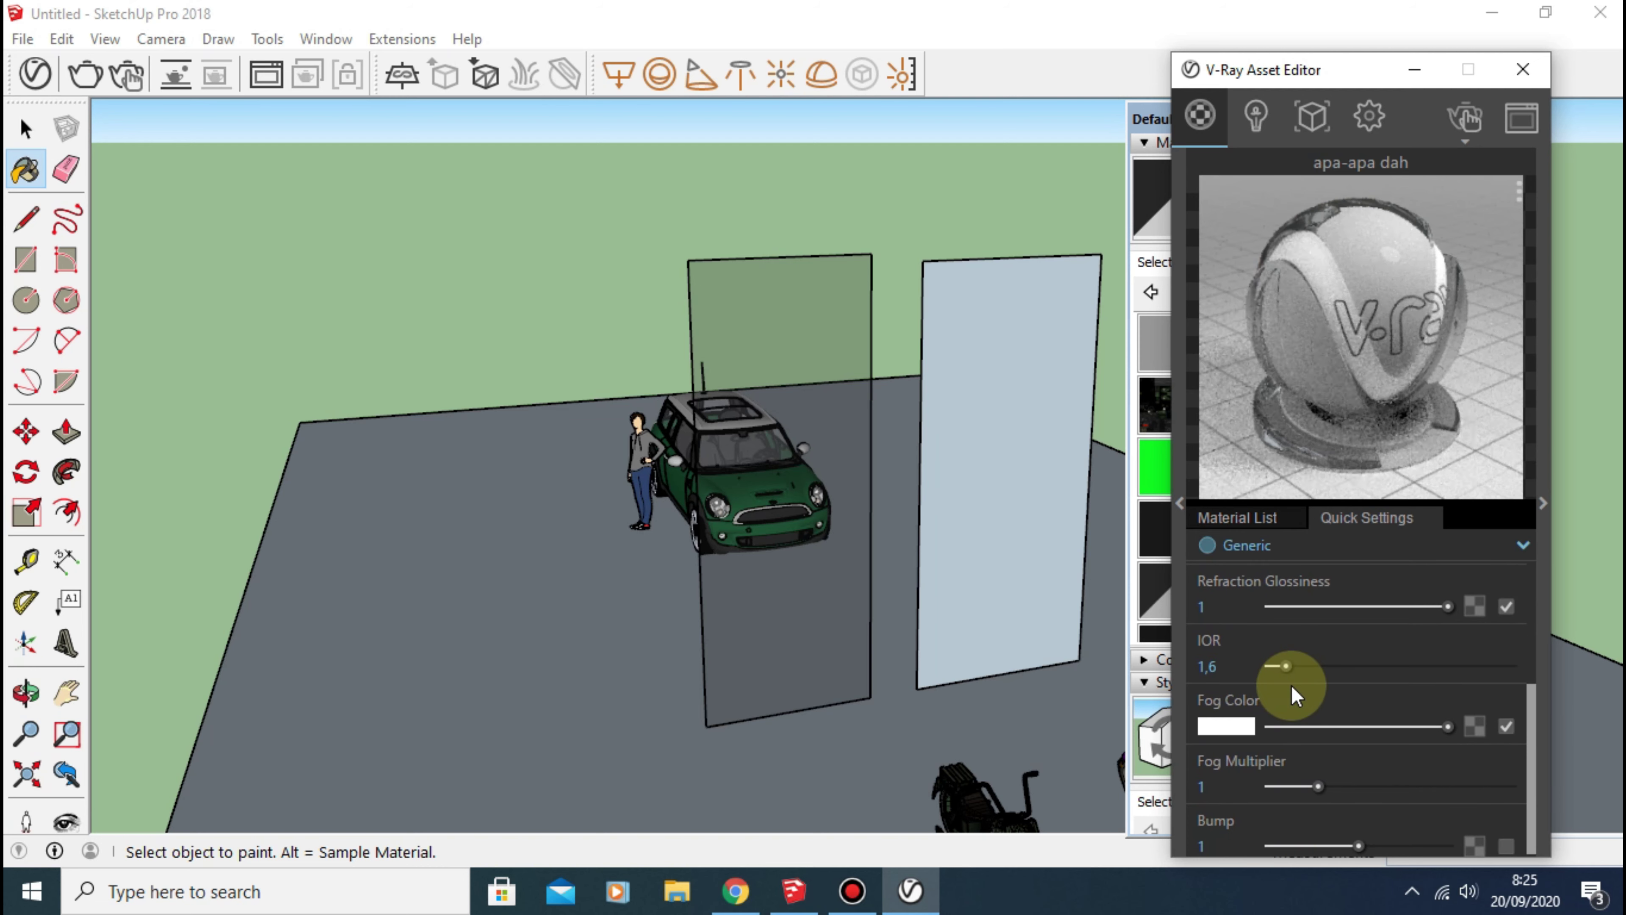
{"action": "scroll", "coordinate": [1292, 693], "scroll_direction": "up", "scroll_amount": 2}
{"action": "scroll", "coordinate": [1309, 691], "scroll_direction": "up", "scroll_amount": 2}
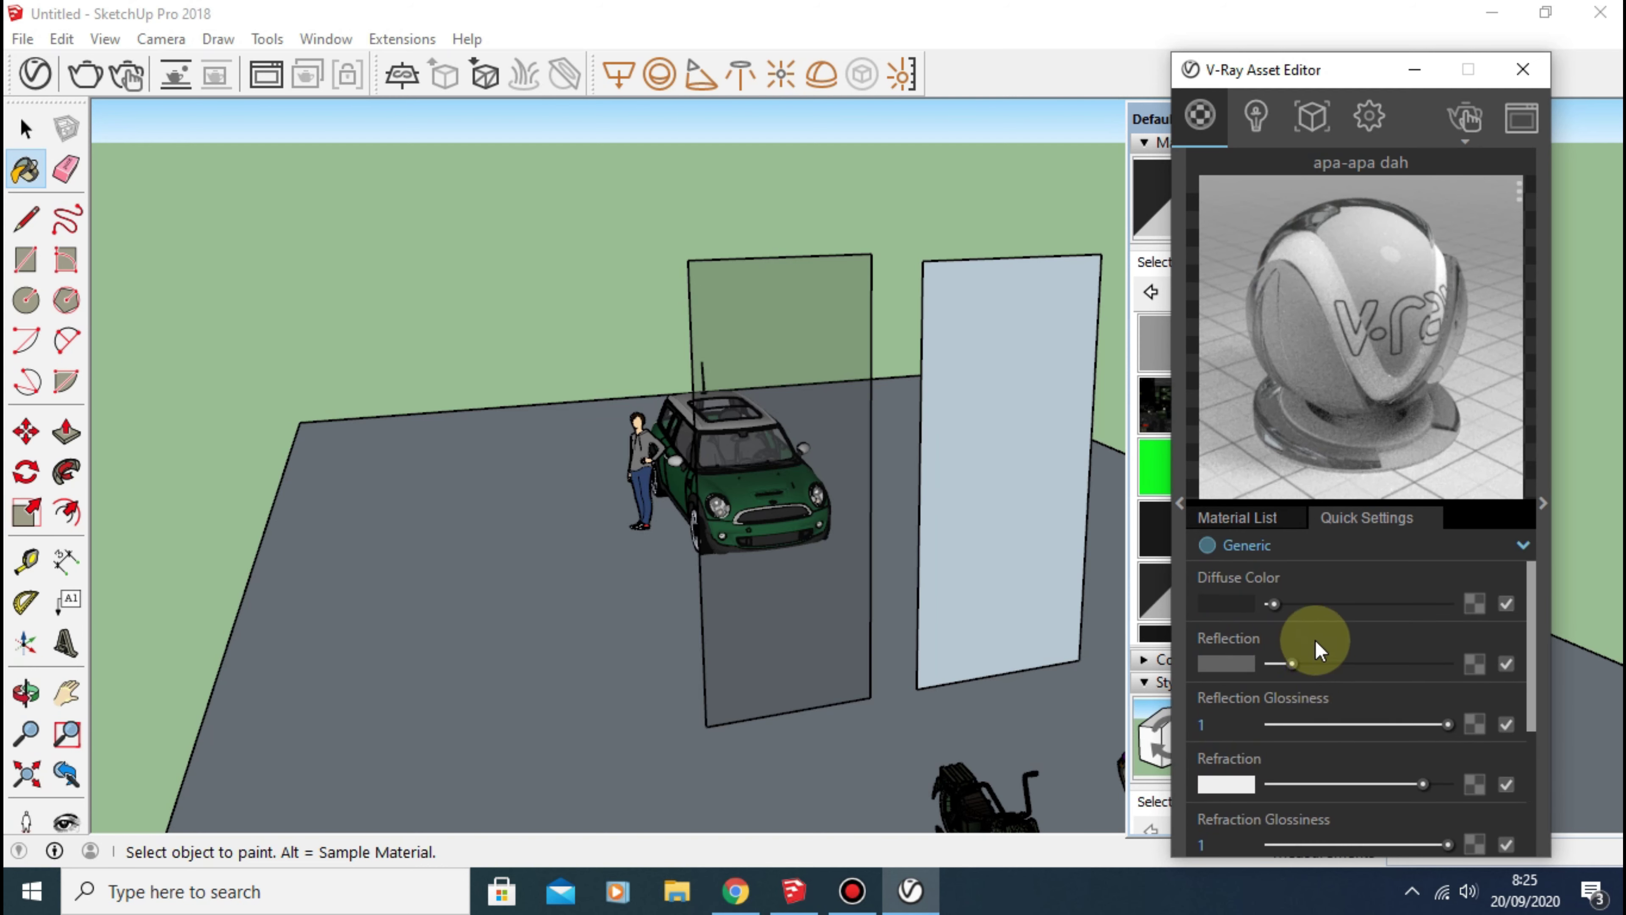
{"action": "scroll", "coordinate": [1313, 681], "scroll_direction": "down", "scroll_amount": 2}
{"action": "scroll", "coordinate": [1300, 698], "scroll_direction": "down", "scroll_amount": 3}
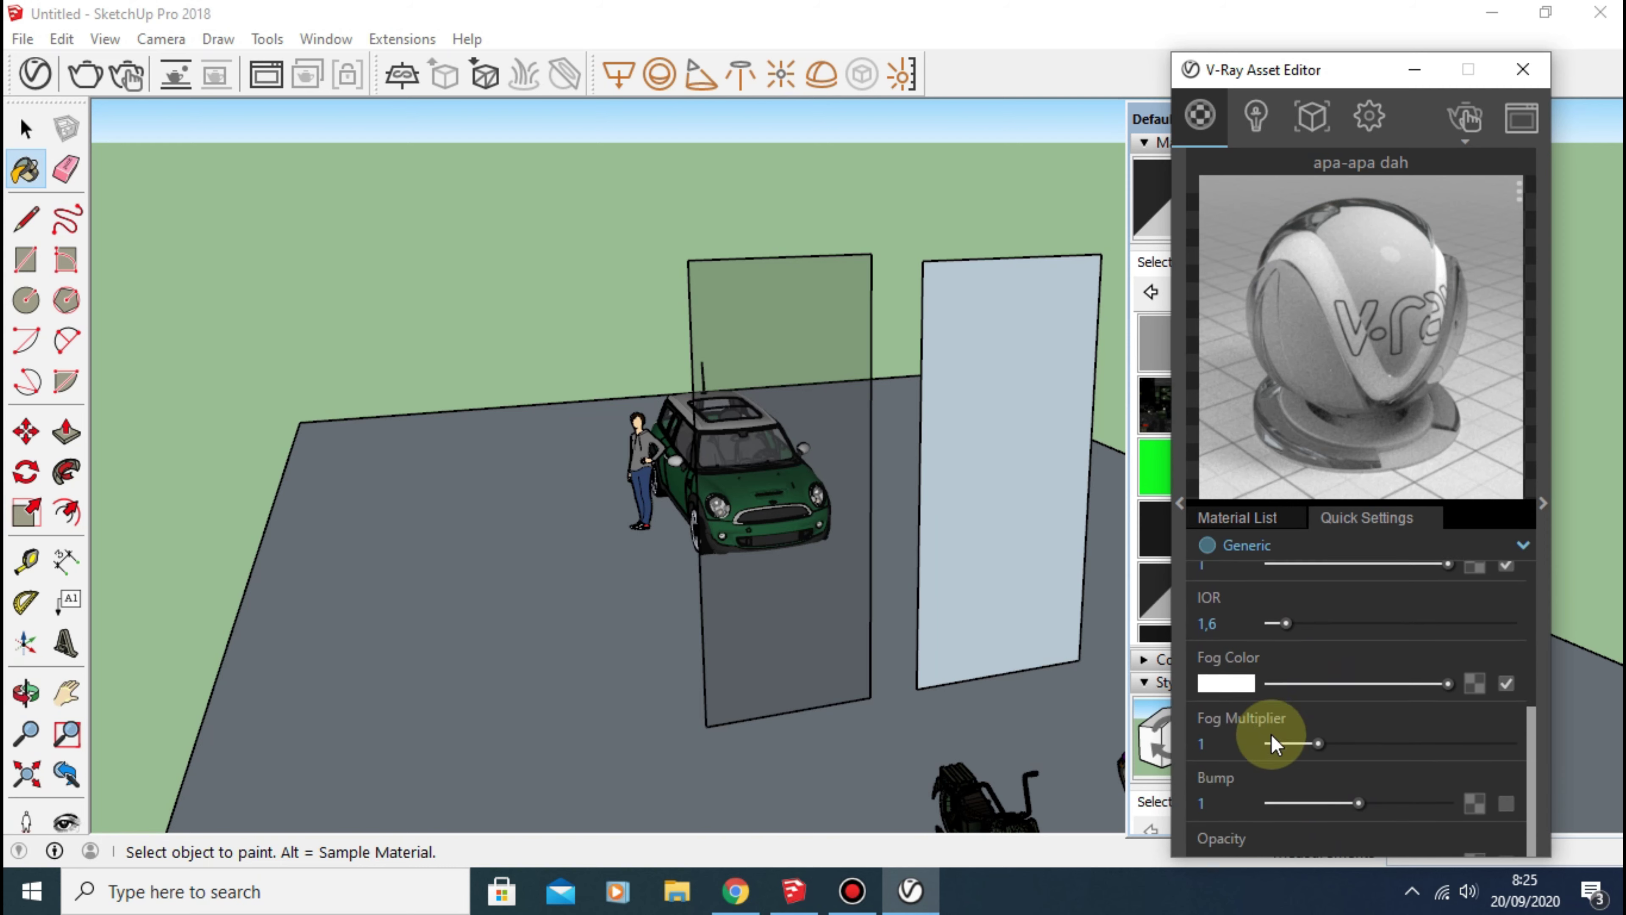
{"action": "scroll", "coordinate": [1300, 666], "scroll_direction": "up", "scroll_amount": 2}
{"action": "scroll", "coordinate": [1282, 675], "scroll_direction": "up", "scroll_amount": 3}
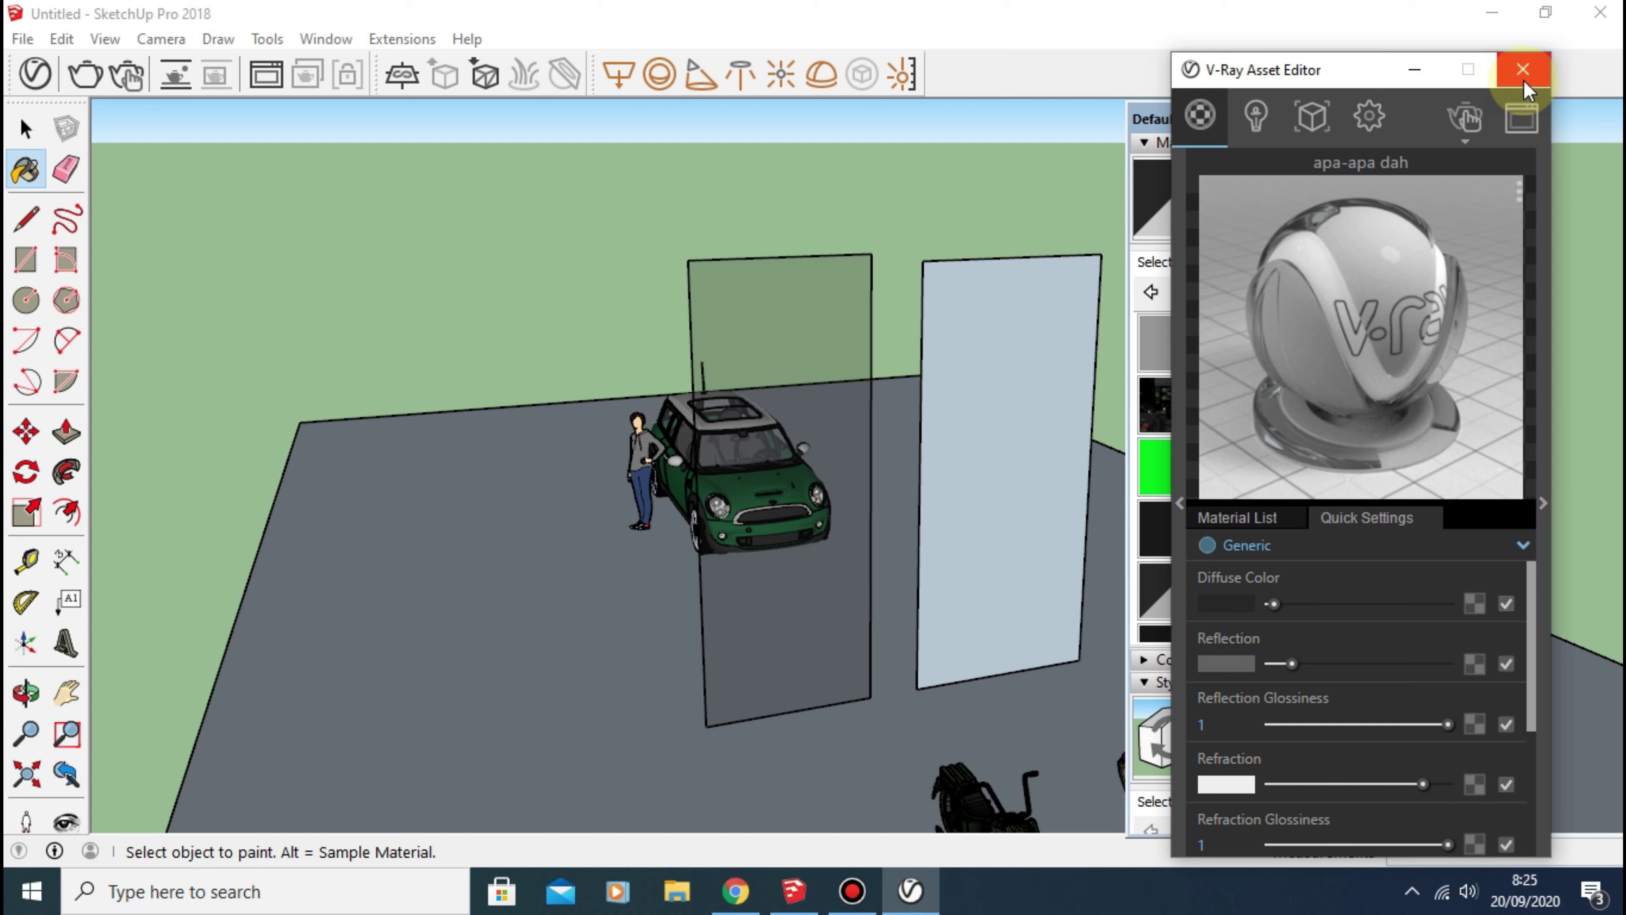
{"action": "left_click", "coordinate": [1255, 514]}
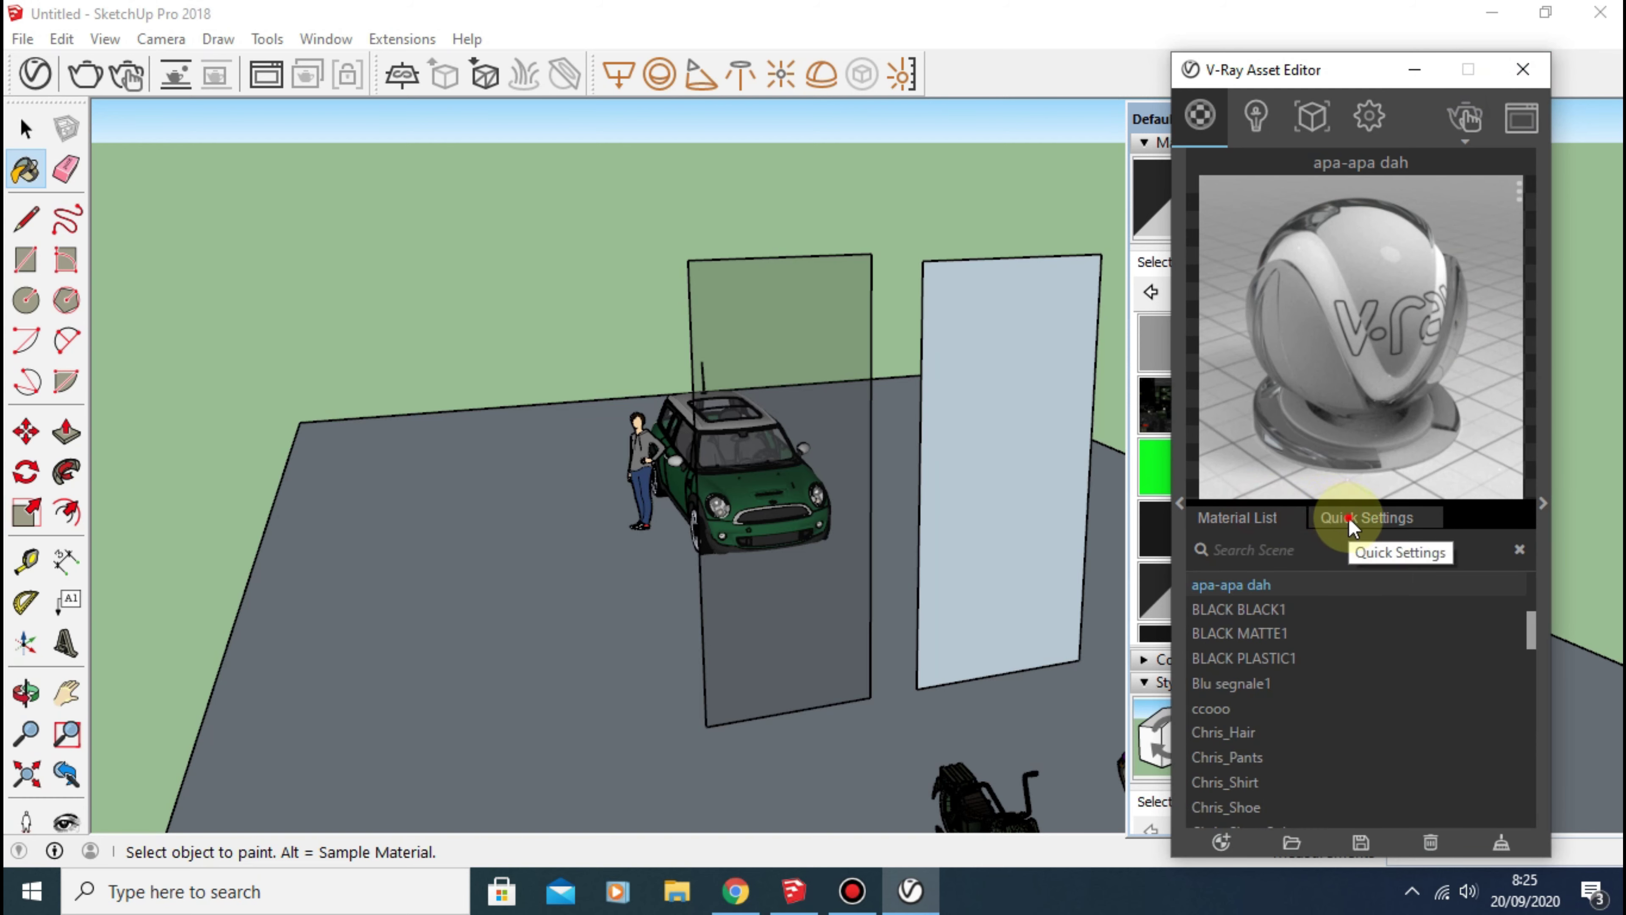
{"action": "left_click", "coordinate": [1349, 520]}
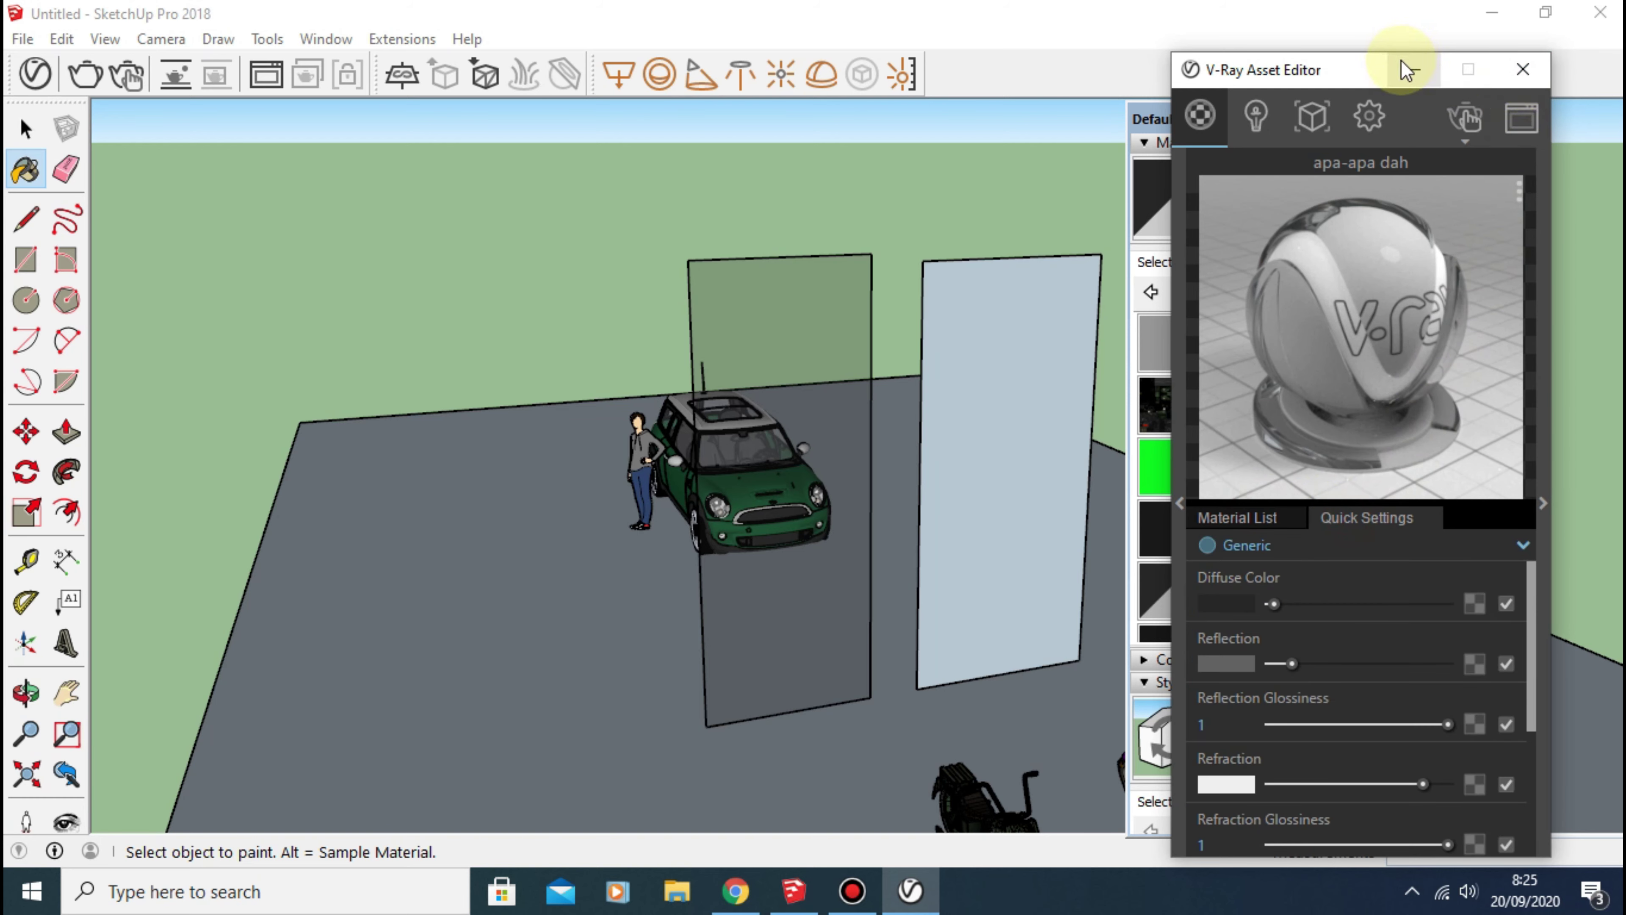
Step: Start a V-Ray interactive render and orbit around the car, panels and motorbikes
{"action": "left_click", "coordinate": [1414, 70]}
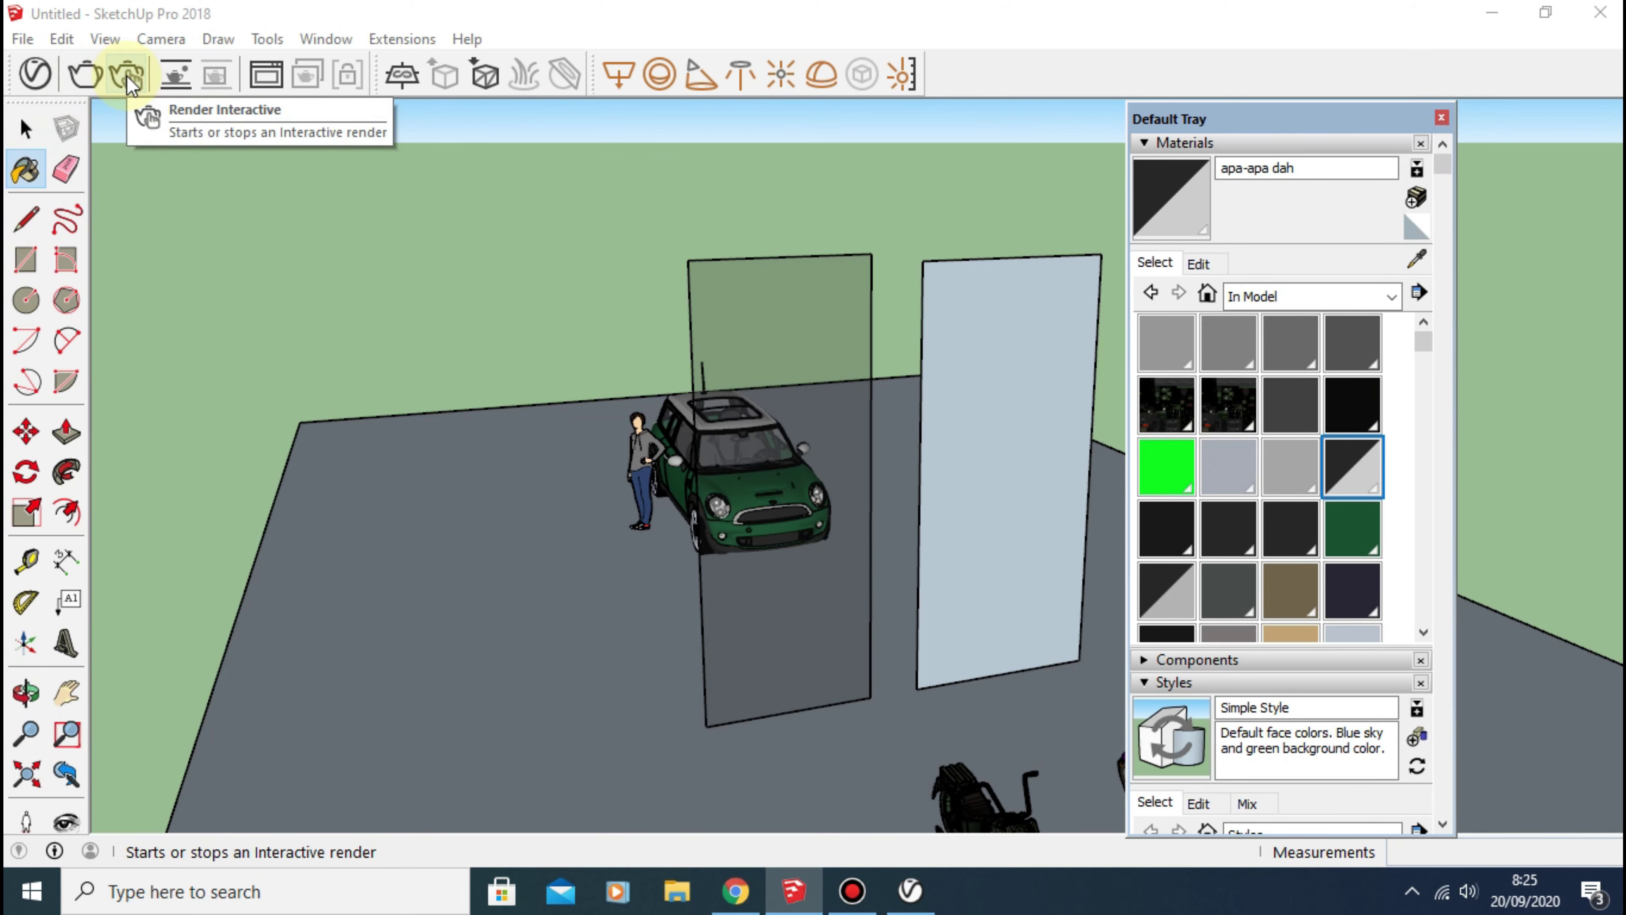
{"action": "left_click", "coordinate": [127, 76]}
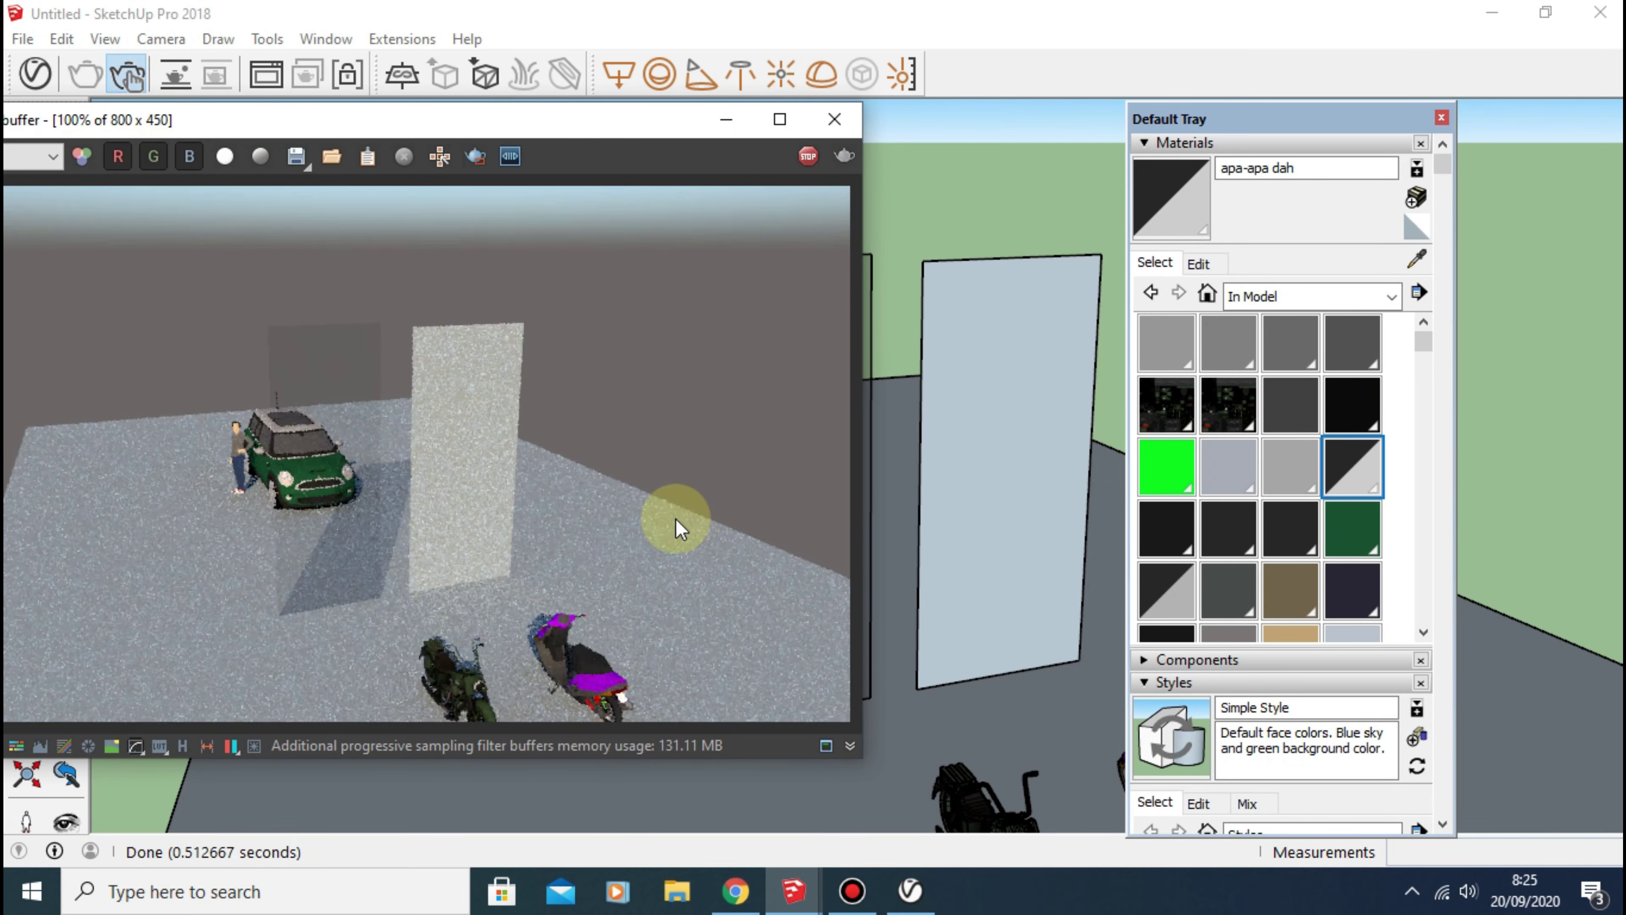
{"action": "mouse_move", "coordinate": [937, 244]}
{"action": "middle_mouse_down"}
{"action": "mouse_move", "coordinate": [857, 227]}
{"action": "mouse_move", "coordinate": [944, 246]}
{"action": "mouse_move", "coordinate": [898, 244]}
{"action": "mouse_move", "coordinate": [919, 250]}
{"action": "mouse_move", "coordinate": [1354, 301]}
{"action": "mouse_move", "coordinate": [1543, 689]}
{"action": "middle_mouse_up"}
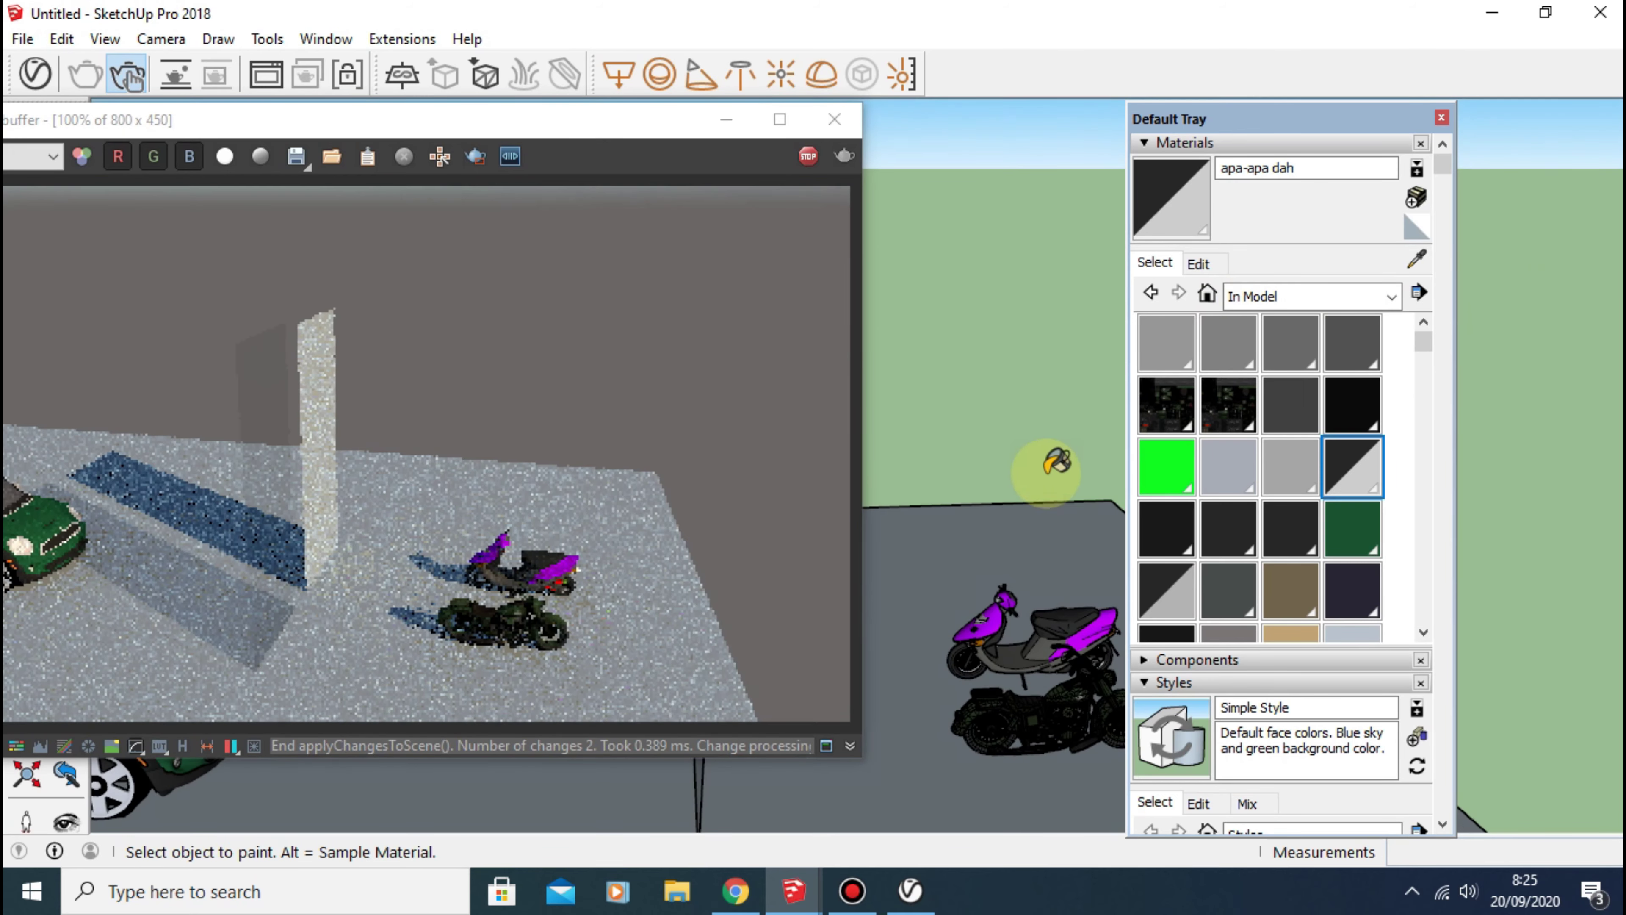
{"action": "middle_click_drag", "start_coordinate": [1053, 465], "coordinate": [1481, 473]}
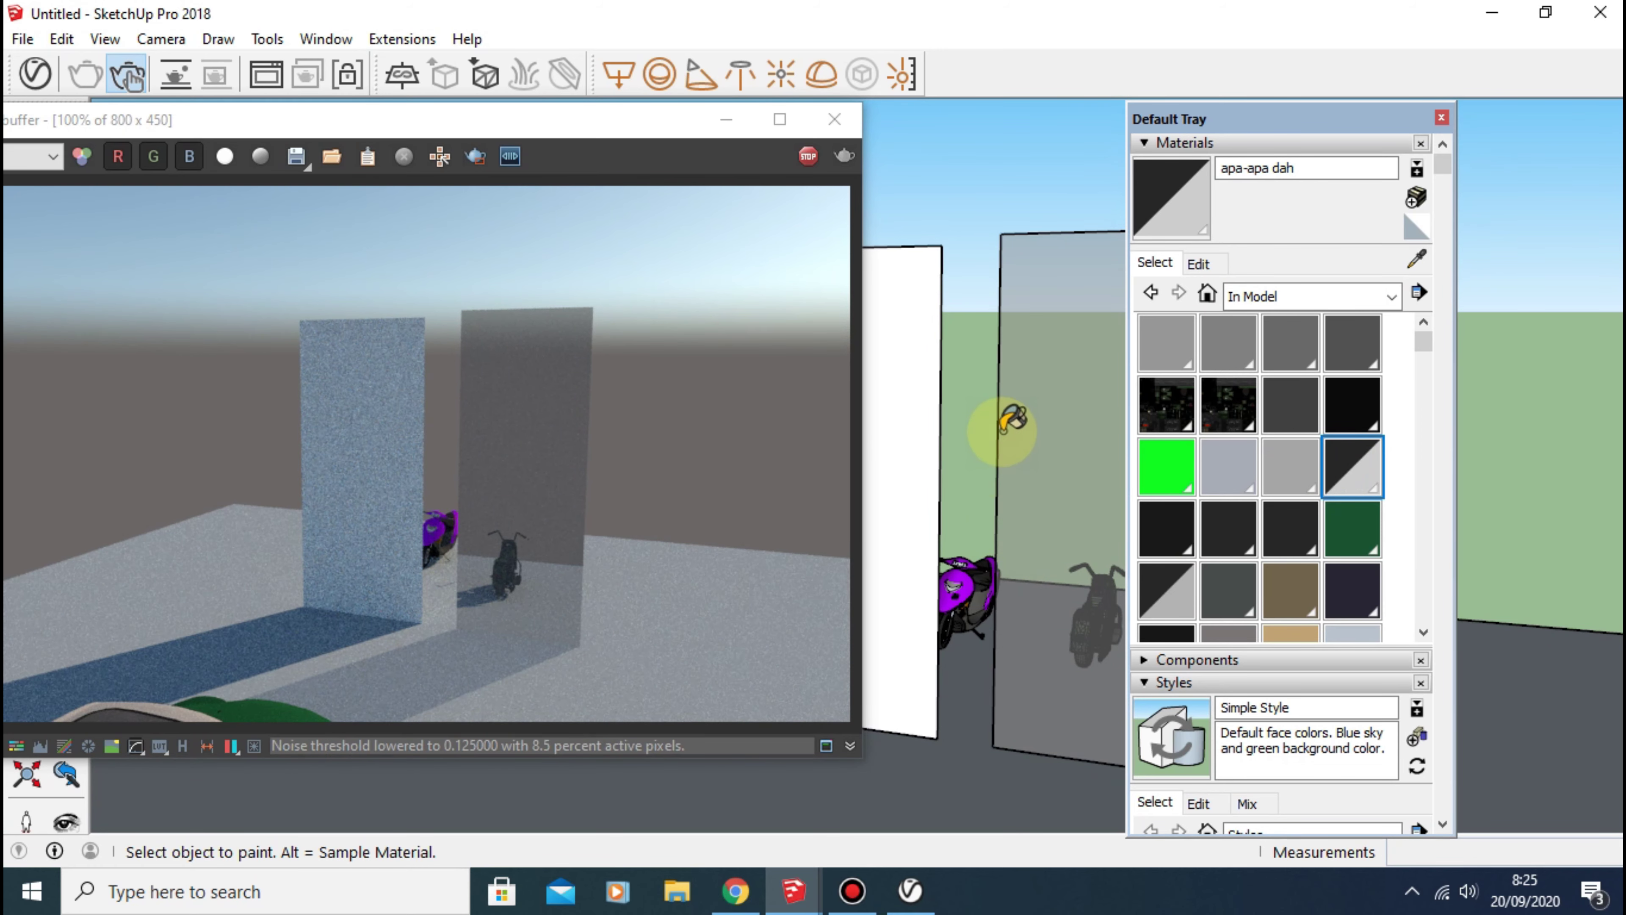
{"action": "mouse_move", "coordinate": [977, 228]}
{"action": "middle_mouse_down"}
{"action": "mouse_move", "coordinate": [828, 228]}
{"action": "mouse_move", "coordinate": [171, 354]}
{"action": "mouse_move", "coordinate": [726, 442]}
{"action": "middle_mouse_up"}
{"action": "mouse_move", "coordinate": [937, 454]}
{"action": "middle_mouse_down"}
{"action": "mouse_move", "coordinate": [1307, 501]}
{"action": "mouse_move", "coordinate": [1018, 423]}
{"action": "mouse_move", "coordinate": [798, 389]}
{"action": "mouse_move", "coordinate": [937, 410]}
{"action": "mouse_move", "coordinate": [839, 385]}
{"action": "mouse_move", "coordinate": [966, 485]}
{"action": "middle_mouse_up"}
{"action": "scroll", "coordinate": [964, 494], "scroll_direction": "down", "scroll_amount": 2}
{"action": "scroll", "coordinate": [957, 512], "scroll_direction": "down", "scroll_amount": 3}
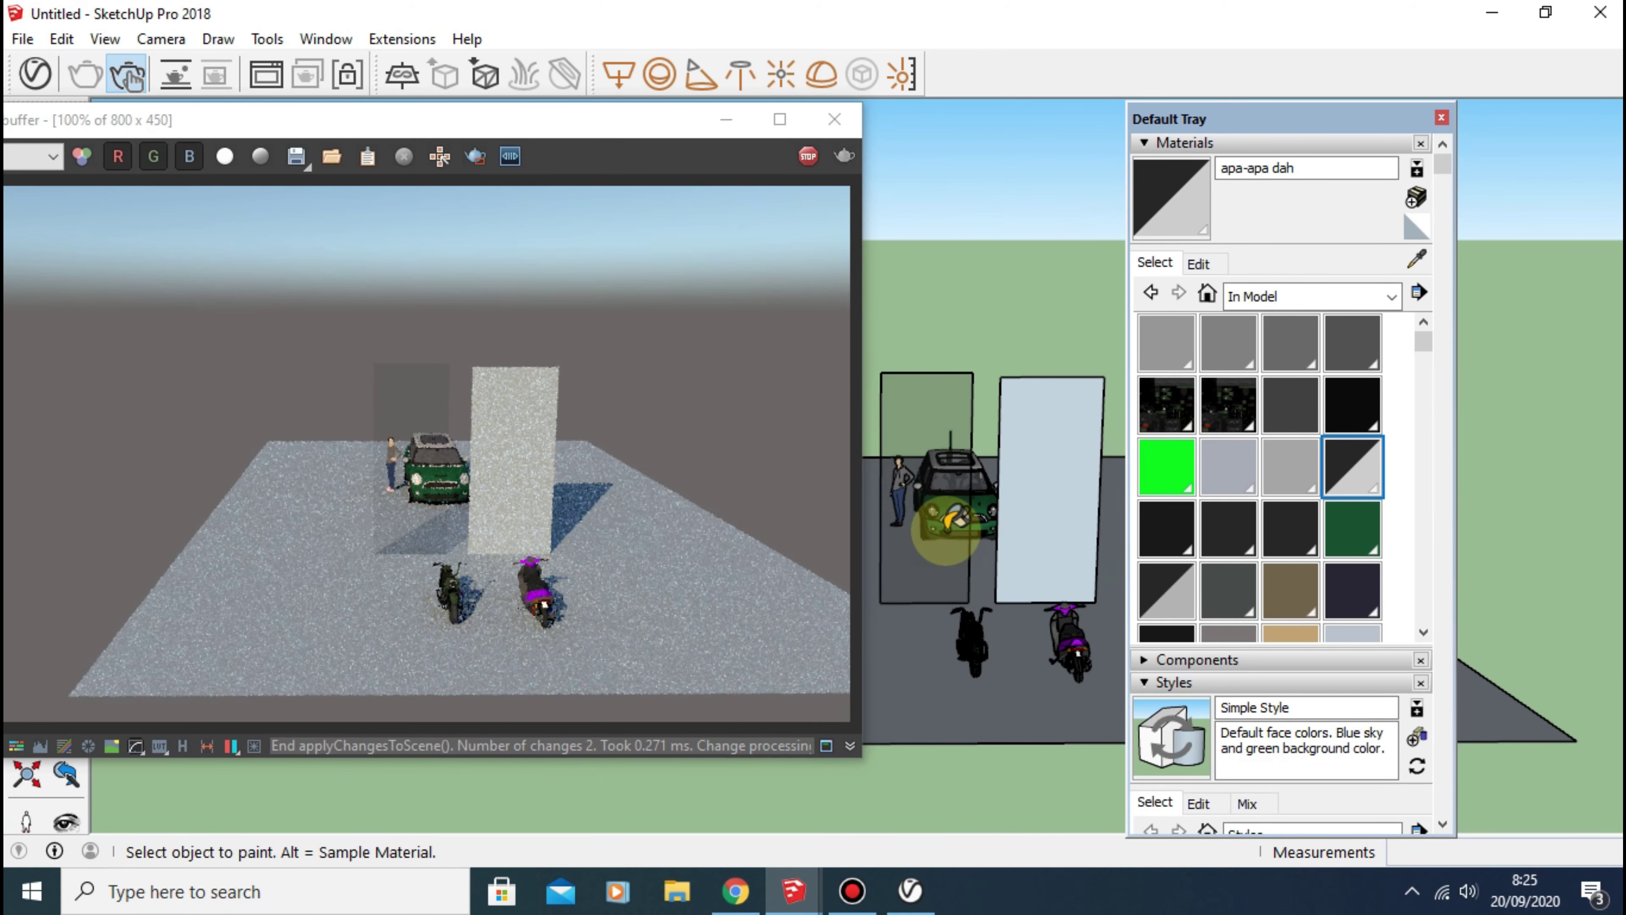
{"action": "mouse_move", "coordinate": [954, 521]}
{"action": "middle_mouse_down"}
{"action": "mouse_move", "coordinate": [972, 538]}
{"action": "mouse_move", "coordinate": [996, 522]}
{"action": "mouse_move", "coordinate": [933, 508]}
{"action": "mouse_move", "coordinate": [1216, 581]}
{"action": "mouse_move", "coordinate": [1568, 628]}
{"action": "middle_mouse_up"}
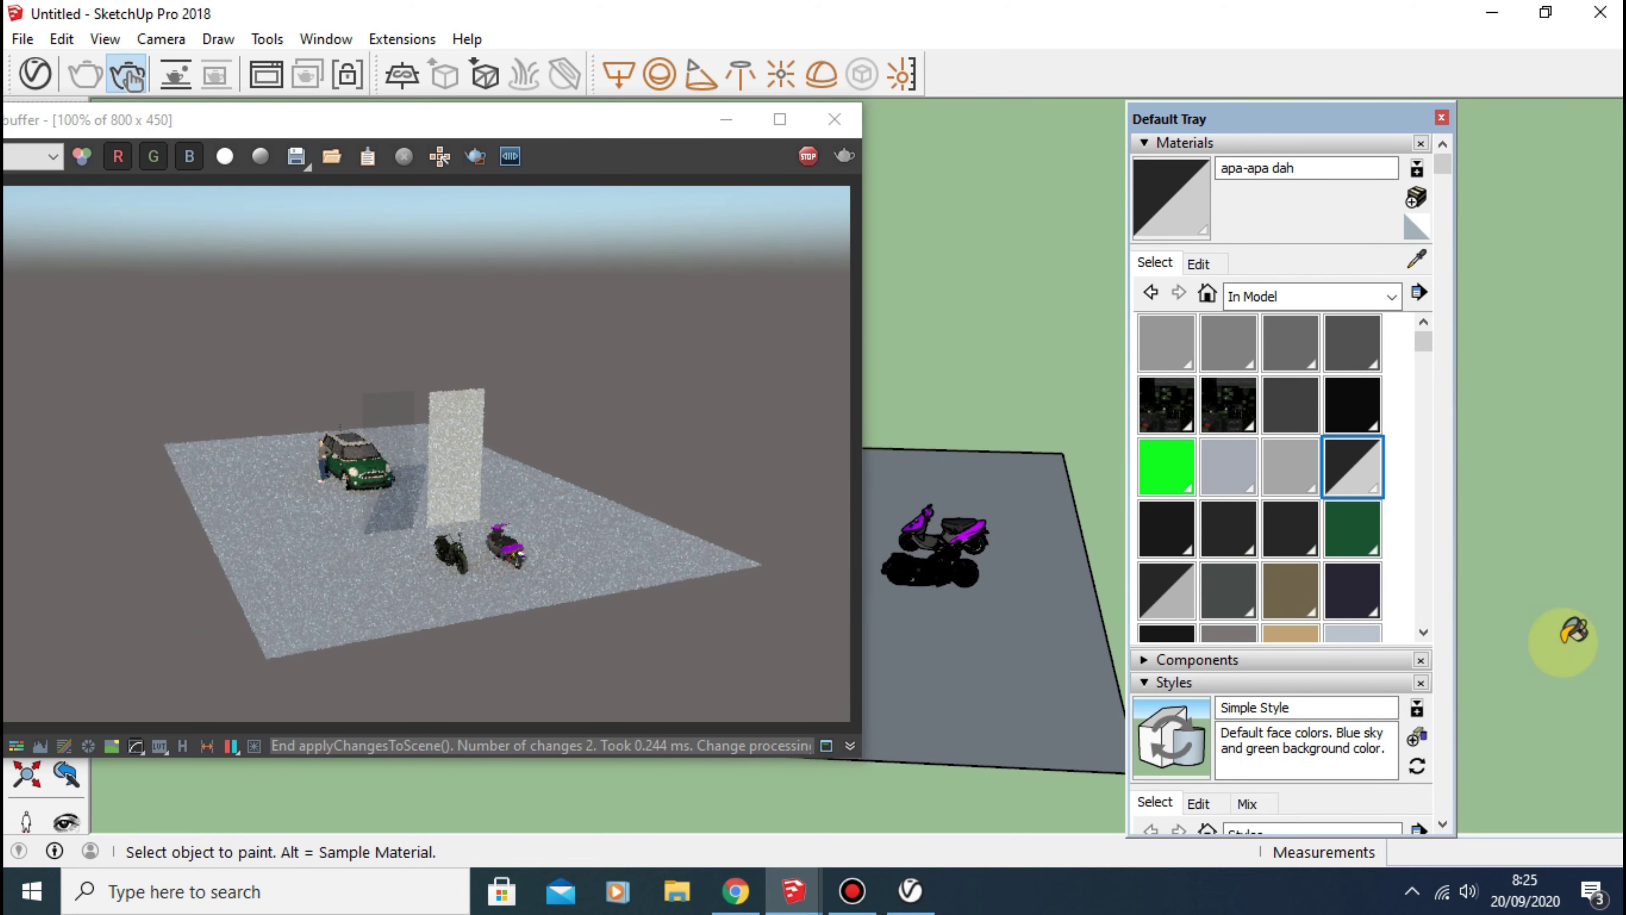
{"action": "mouse_move", "coordinate": [959, 703]}
{"action": "middle_mouse_down"}
{"action": "mouse_move", "coordinate": [1024, 679]}
{"action": "mouse_move", "coordinate": [1278, 701]}
{"action": "middle_mouse_up"}
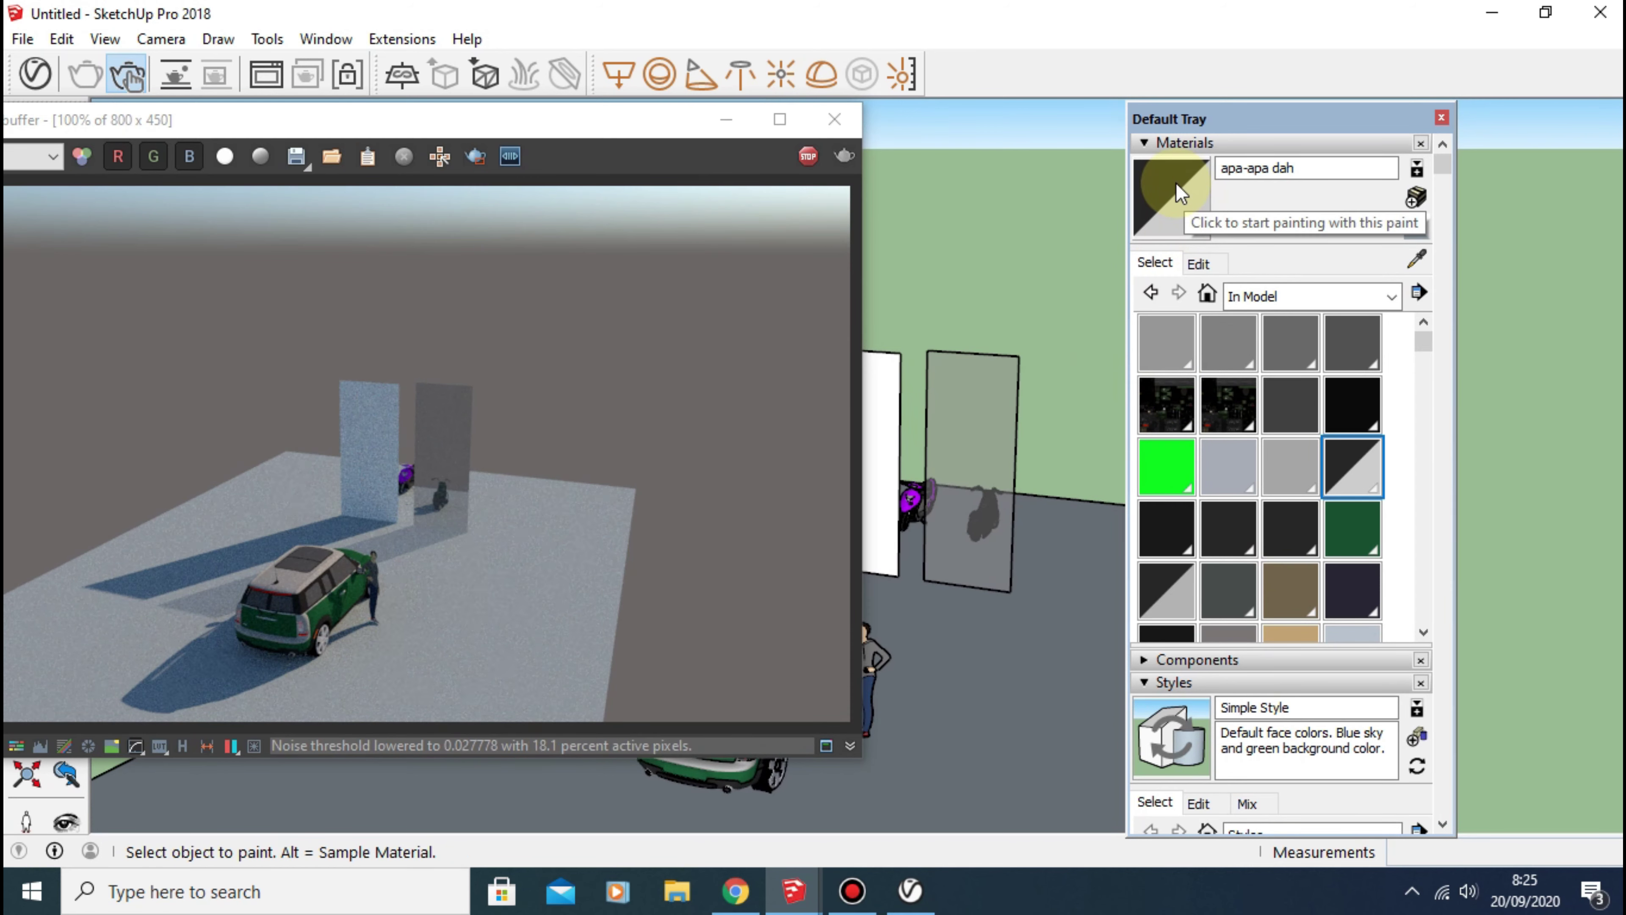
Step: Paint the rear panel with apa-apa dah, then close the frame buffer and stop interactive rendering
{"action": "left_click", "coordinate": [1000, 410]}
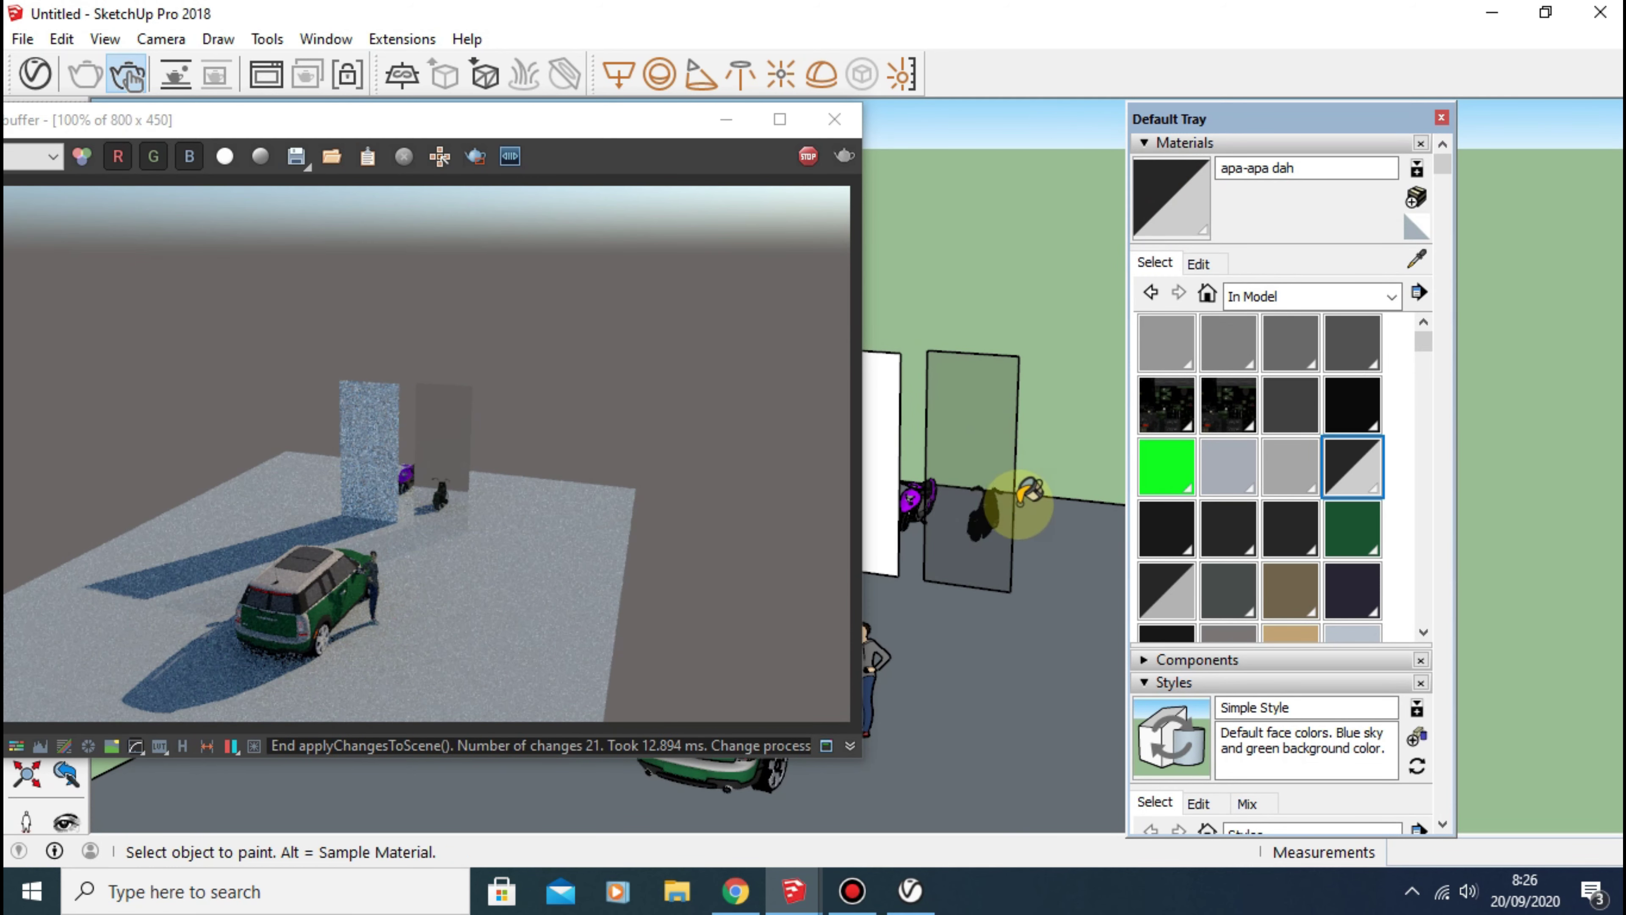
{"action": "mouse_move", "coordinate": [999, 675]}
{"action": "middle_mouse_down"}
{"action": "mouse_move", "coordinate": [857, 665]}
{"action": "mouse_move", "coordinate": [980, 654]}
{"action": "mouse_move", "coordinate": [725, 650]}
{"action": "mouse_move", "coordinate": [348, 589]}
{"action": "mouse_move", "coordinate": [915, 538]}
{"action": "mouse_move", "coordinate": [874, 537]}
{"action": "mouse_move", "coordinate": [1370, 644]}
{"action": "mouse_move", "coordinate": [857, 484]}
{"action": "mouse_move", "coordinate": [987, 544]}
{"action": "mouse_move", "coordinate": [835, 506]}
{"action": "mouse_move", "coordinate": [962, 537]}
{"action": "middle_mouse_up"}
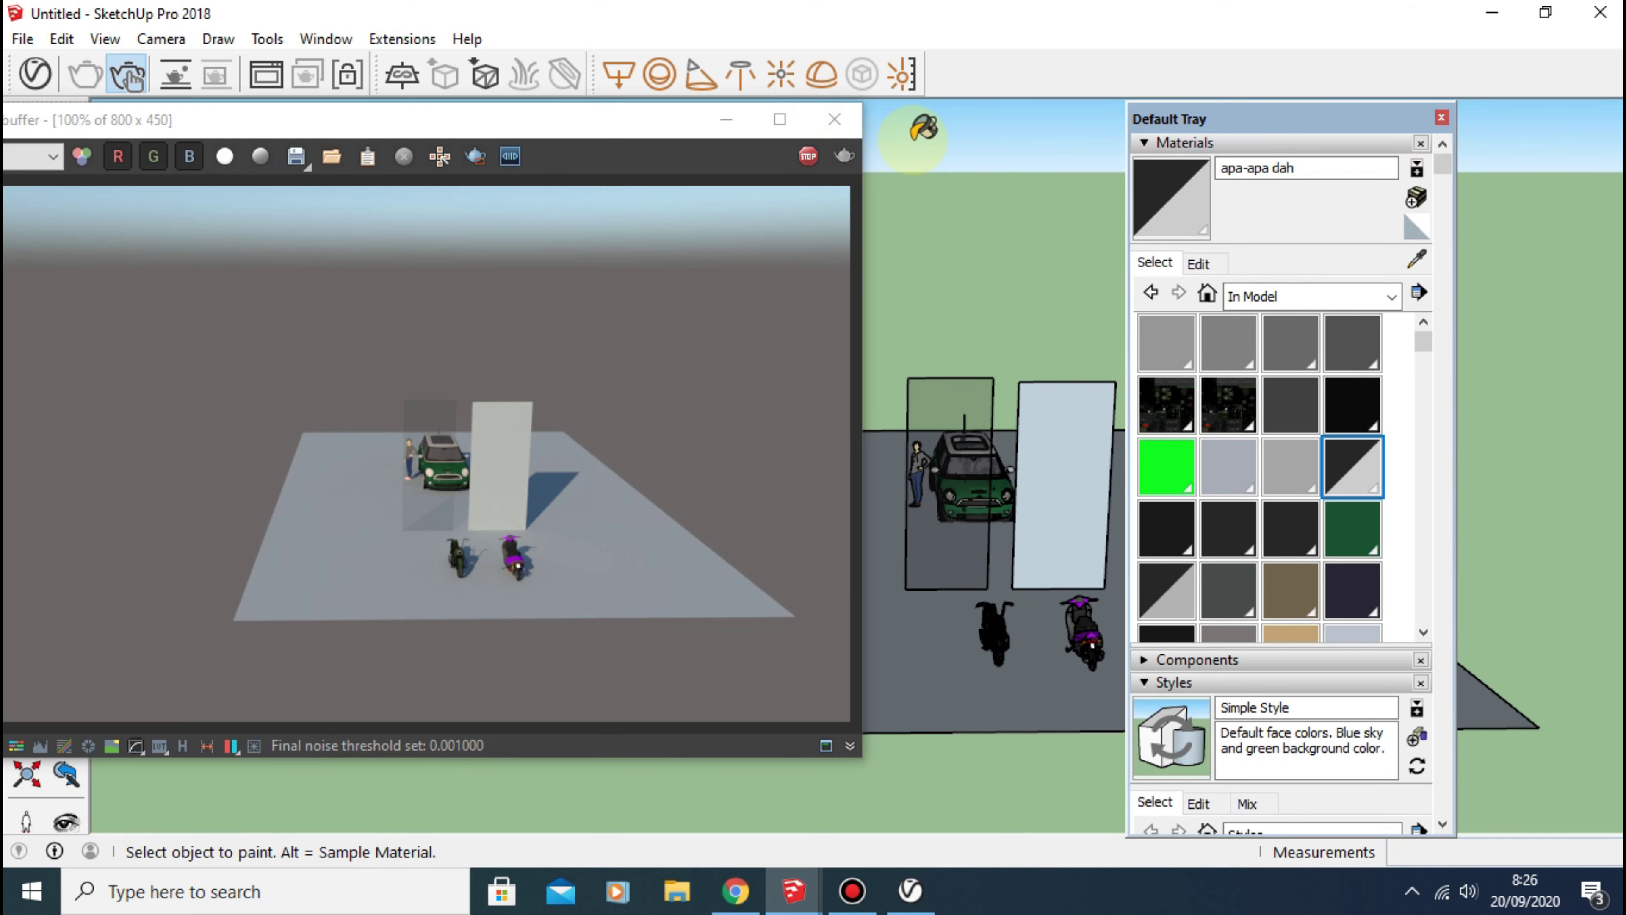
{"action": "left_click", "coordinate": [835, 119]}
{"action": "left_click", "coordinate": [128, 73]}
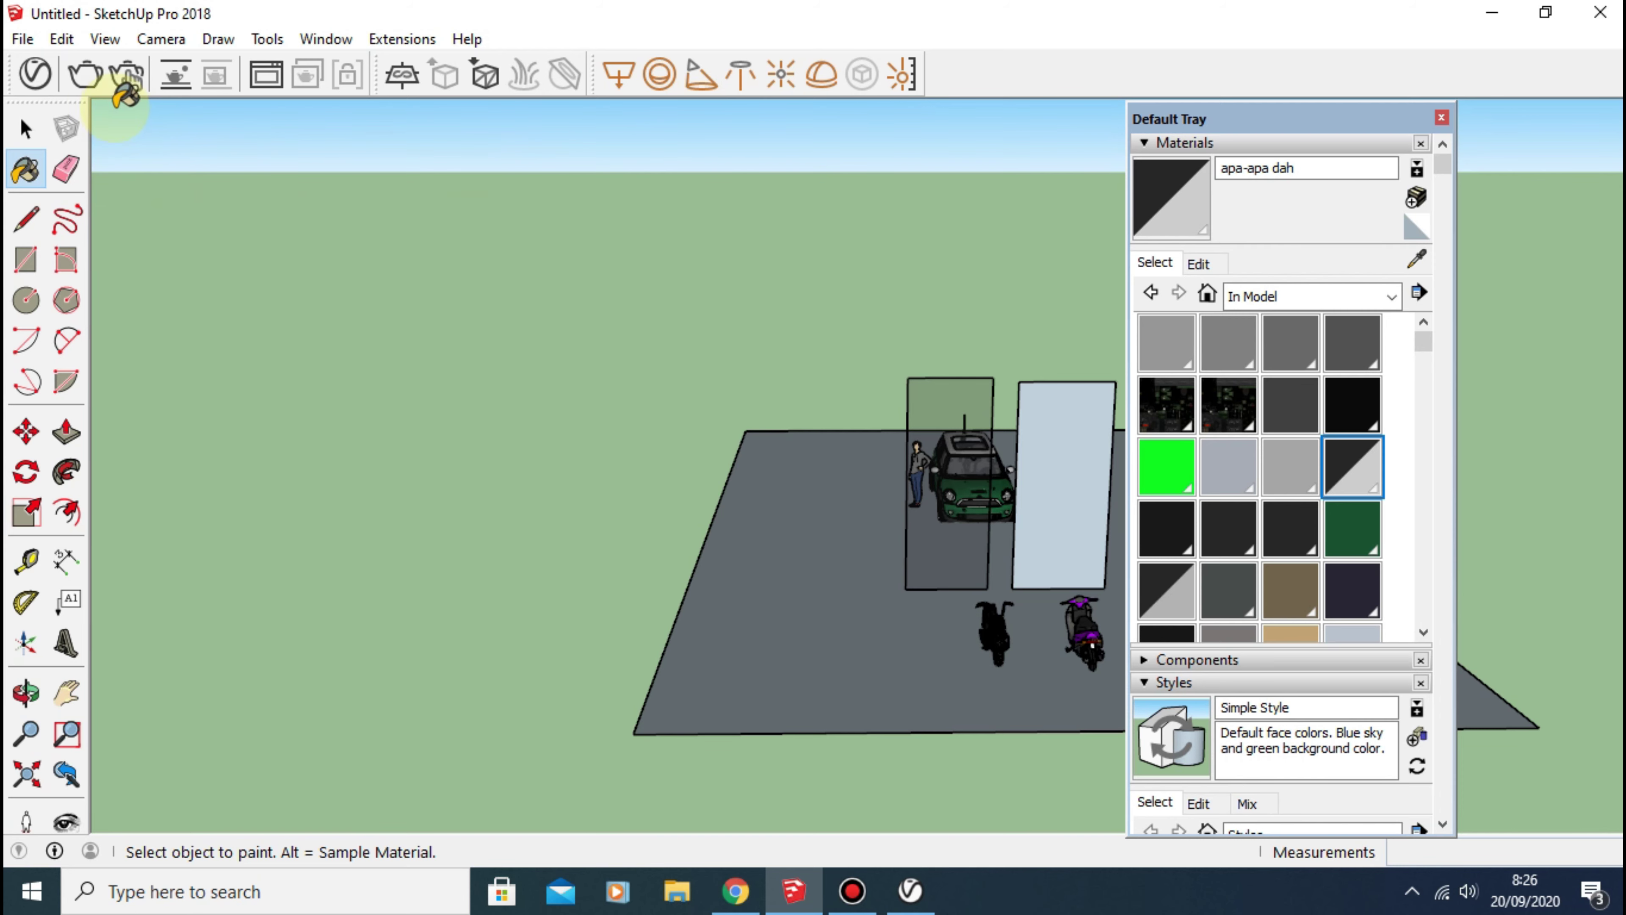
Step: Open the V-Ray Asset Editor and expand its material library beside the editor
{"action": "left_click", "coordinate": [1442, 119]}
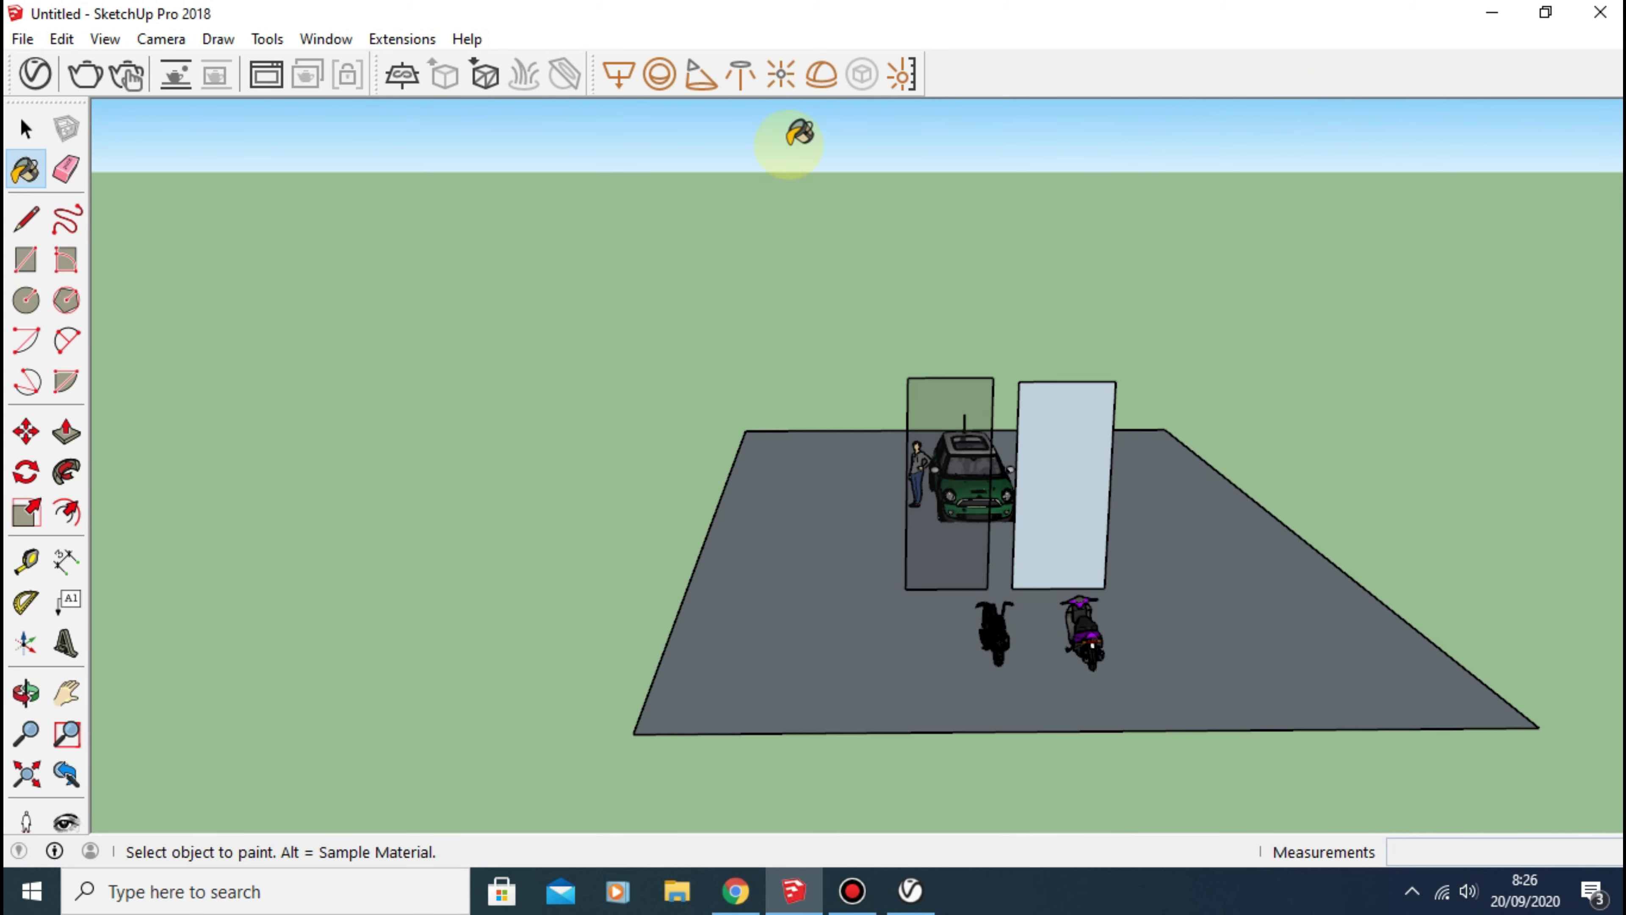
{"action": "left_click", "coordinate": [35, 74]}
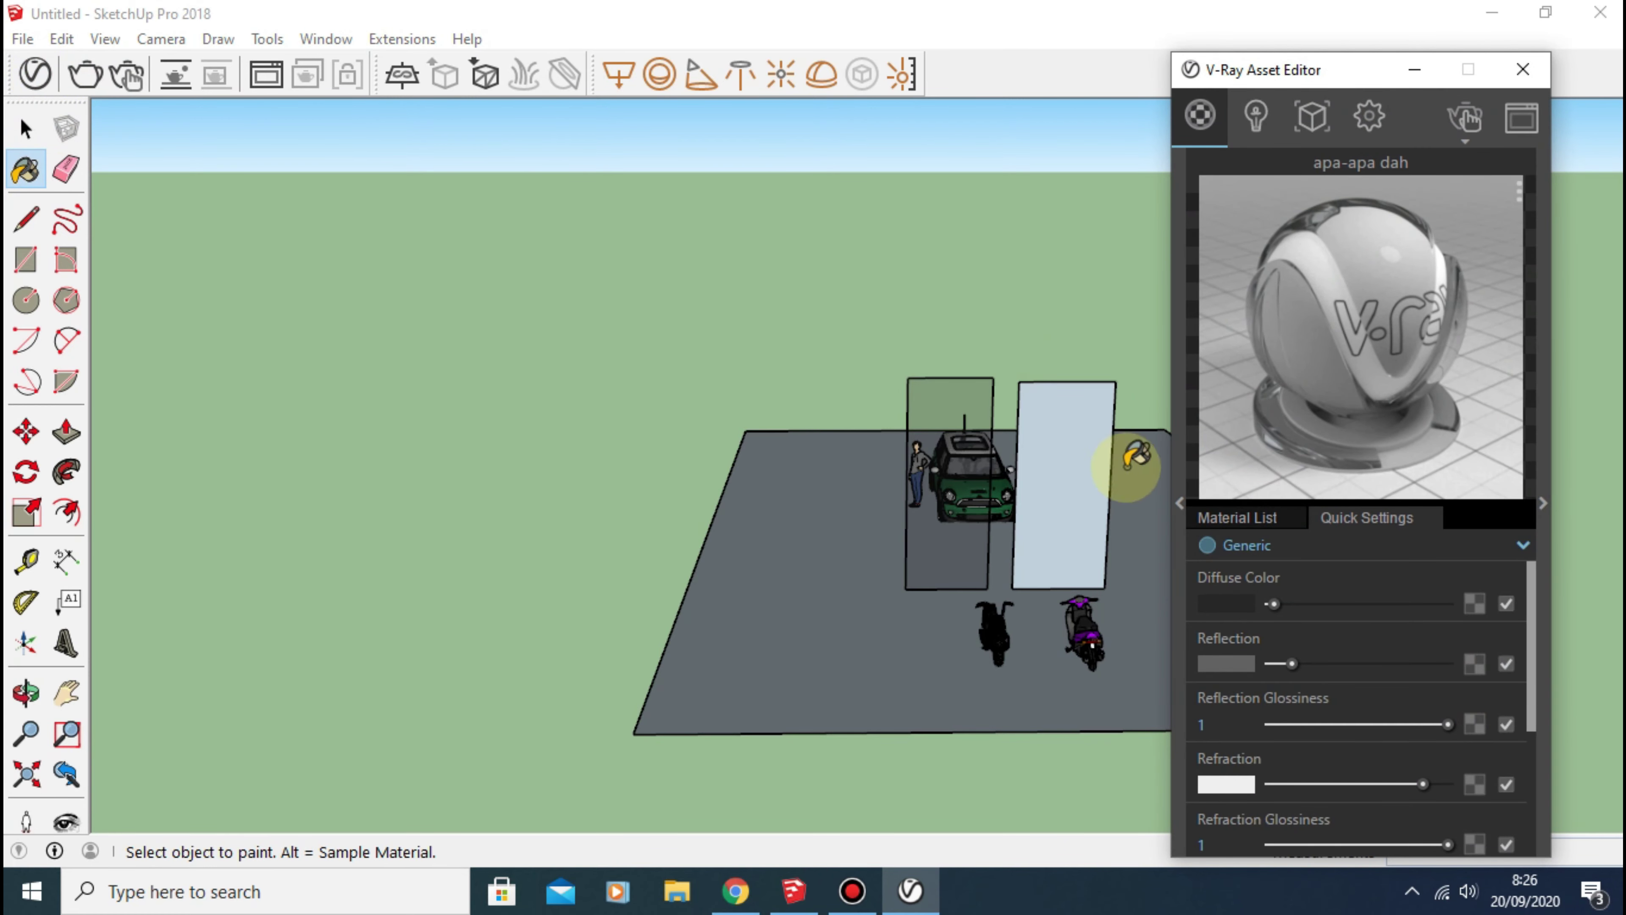
{"action": "left_click", "coordinate": [1180, 506]}
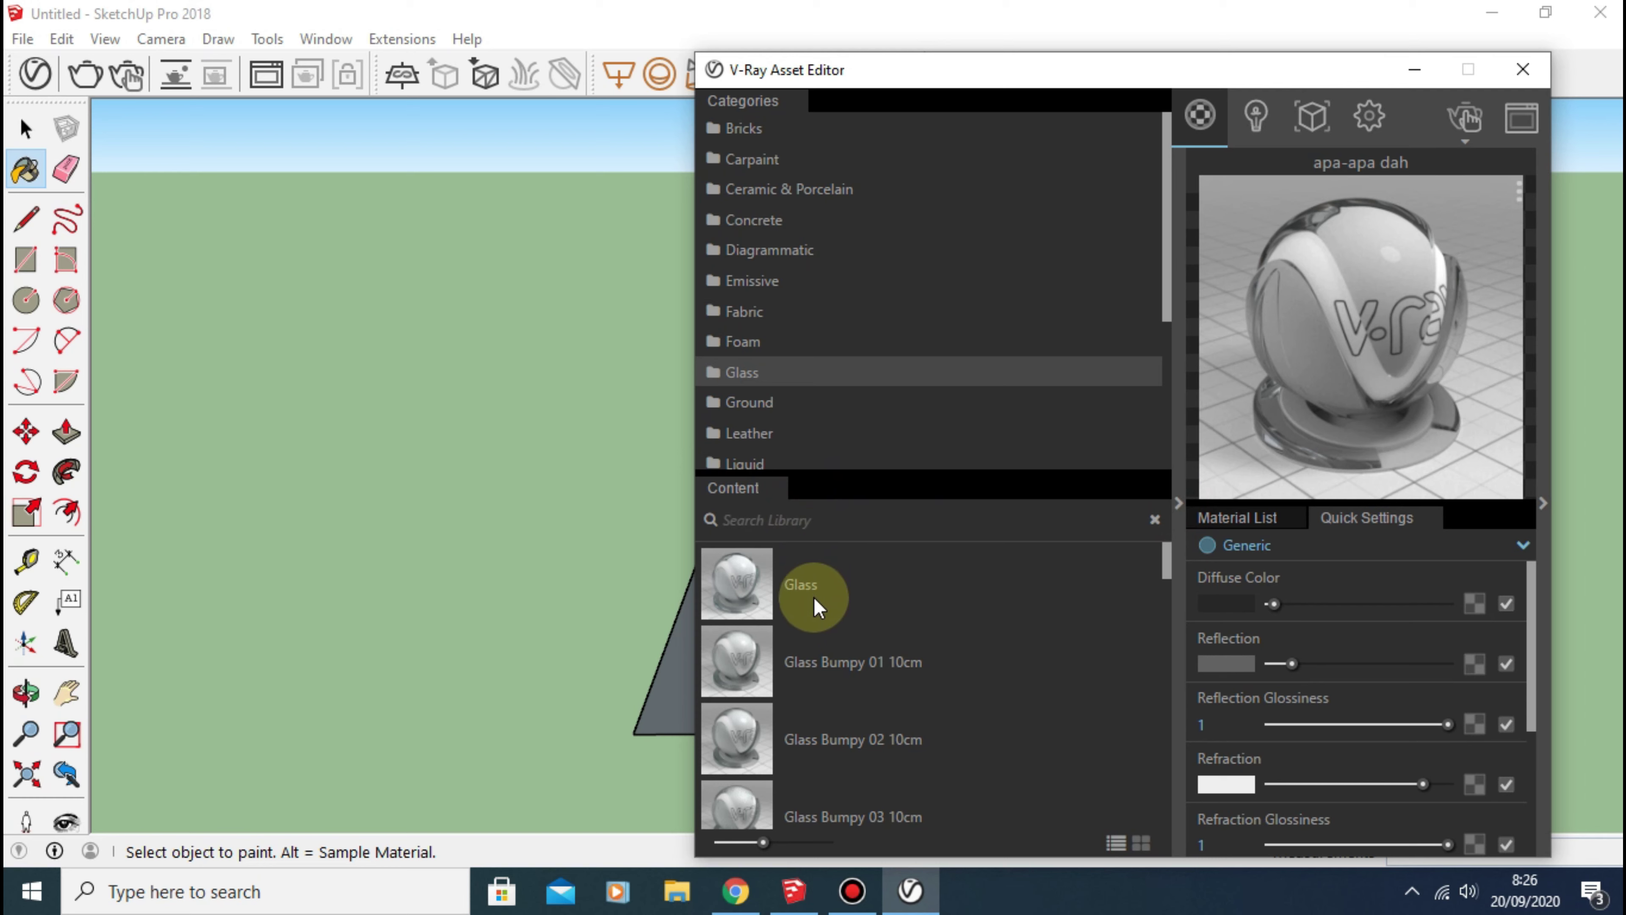
Step: Browse the presets in the library's Glass category
{"action": "left_click", "coordinate": [793, 588]}
{"action": "scroll", "coordinate": [793, 596], "scroll_direction": "down", "scroll_amount": 1}
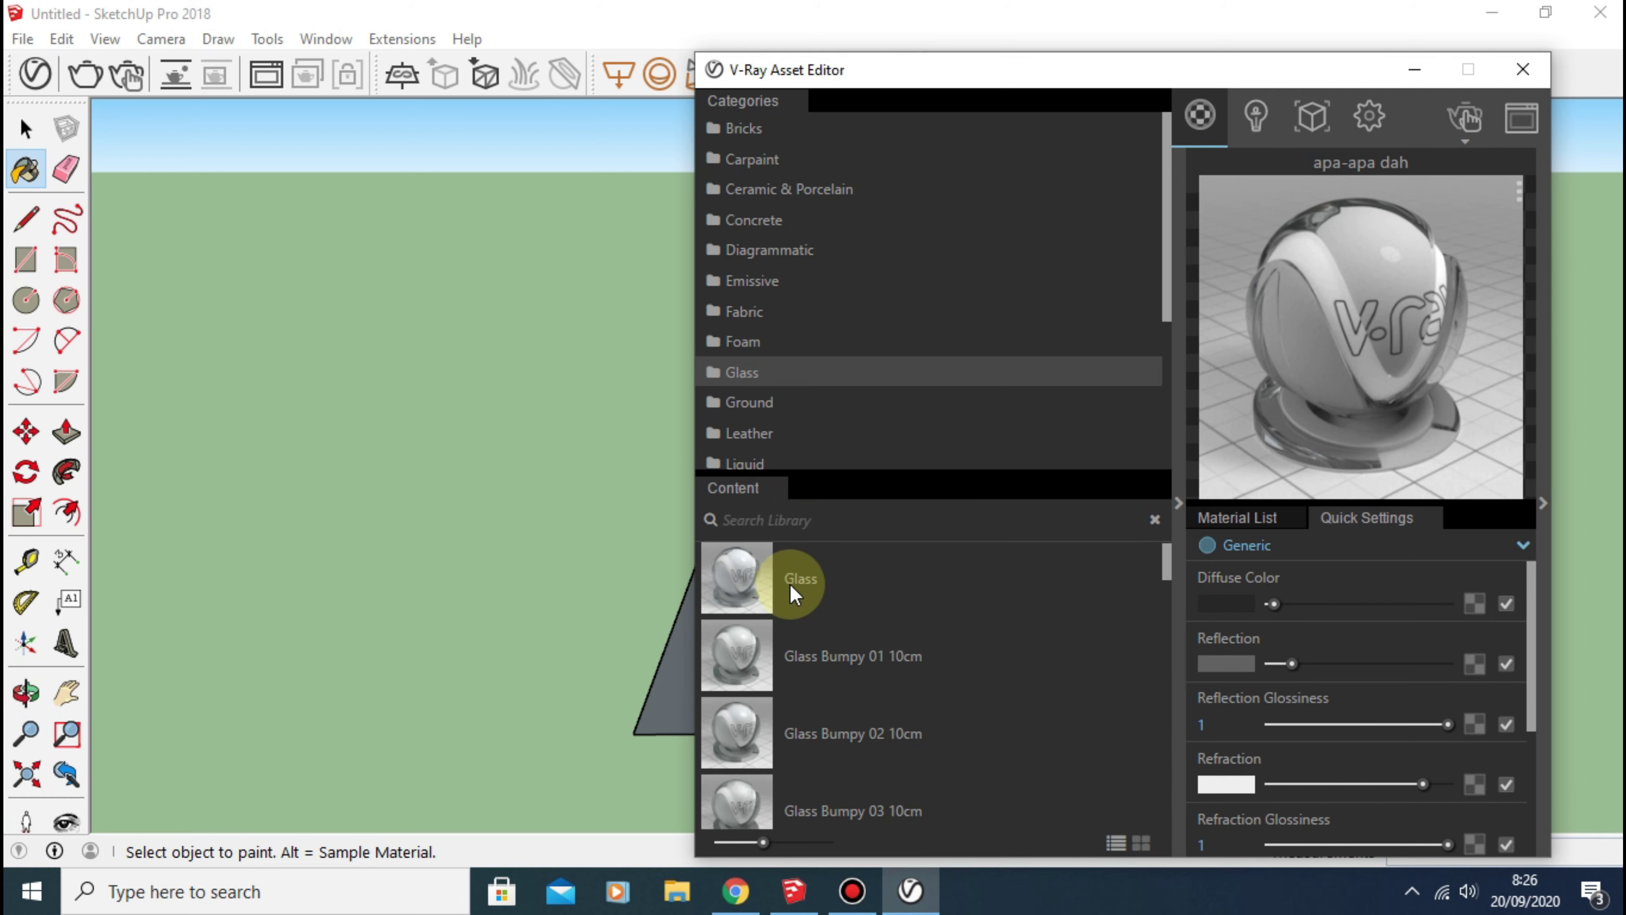
{"action": "scroll", "coordinate": [798, 615], "scroll_direction": "down", "scroll_amount": 3}
{"action": "scroll", "coordinate": [804, 641], "scroll_direction": "down", "scroll_amount": 3}
{"action": "scroll", "coordinate": [810, 674], "scroll_direction": "down", "scroll_amount": 3}
{"action": "scroll", "coordinate": [811, 679], "scroll_direction": "down", "scroll_amount": 3}
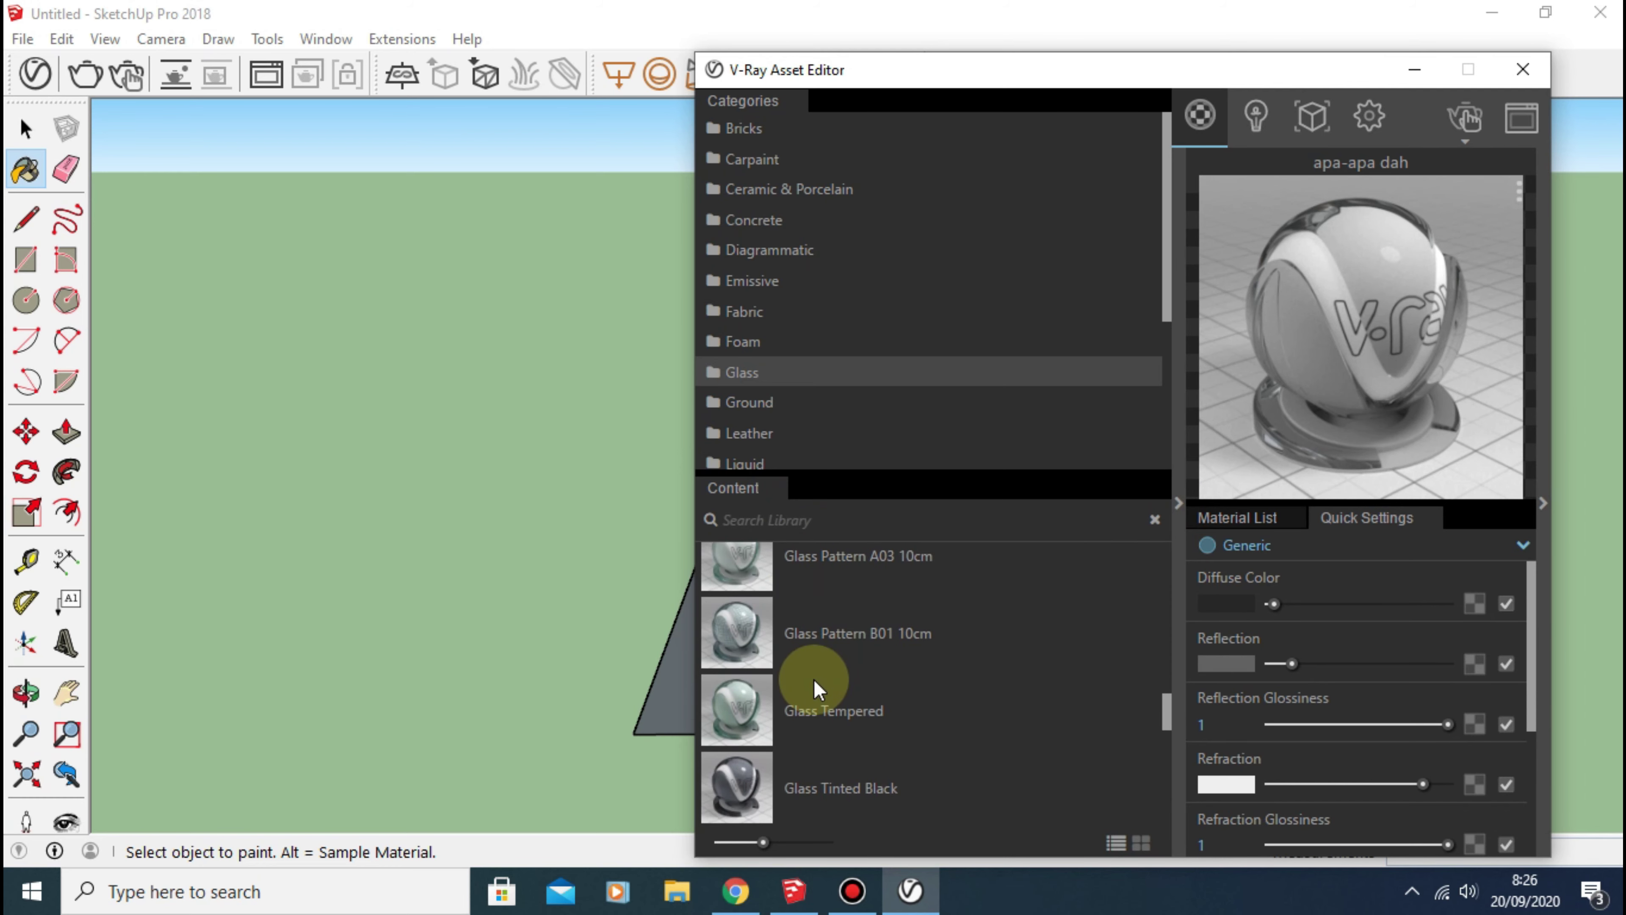
{"action": "scroll", "coordinate": [812, 678], "scroll_direction": "up", "scroll_amount": 3}
{"action": "scroll", "coordinate": [813, 680], "scroll_direction": "up", "scroll_amount": 3}
{"action": "scroll", "coordinate": [817, 681], "scroll_direction": "up", "scroll_amount": 3}
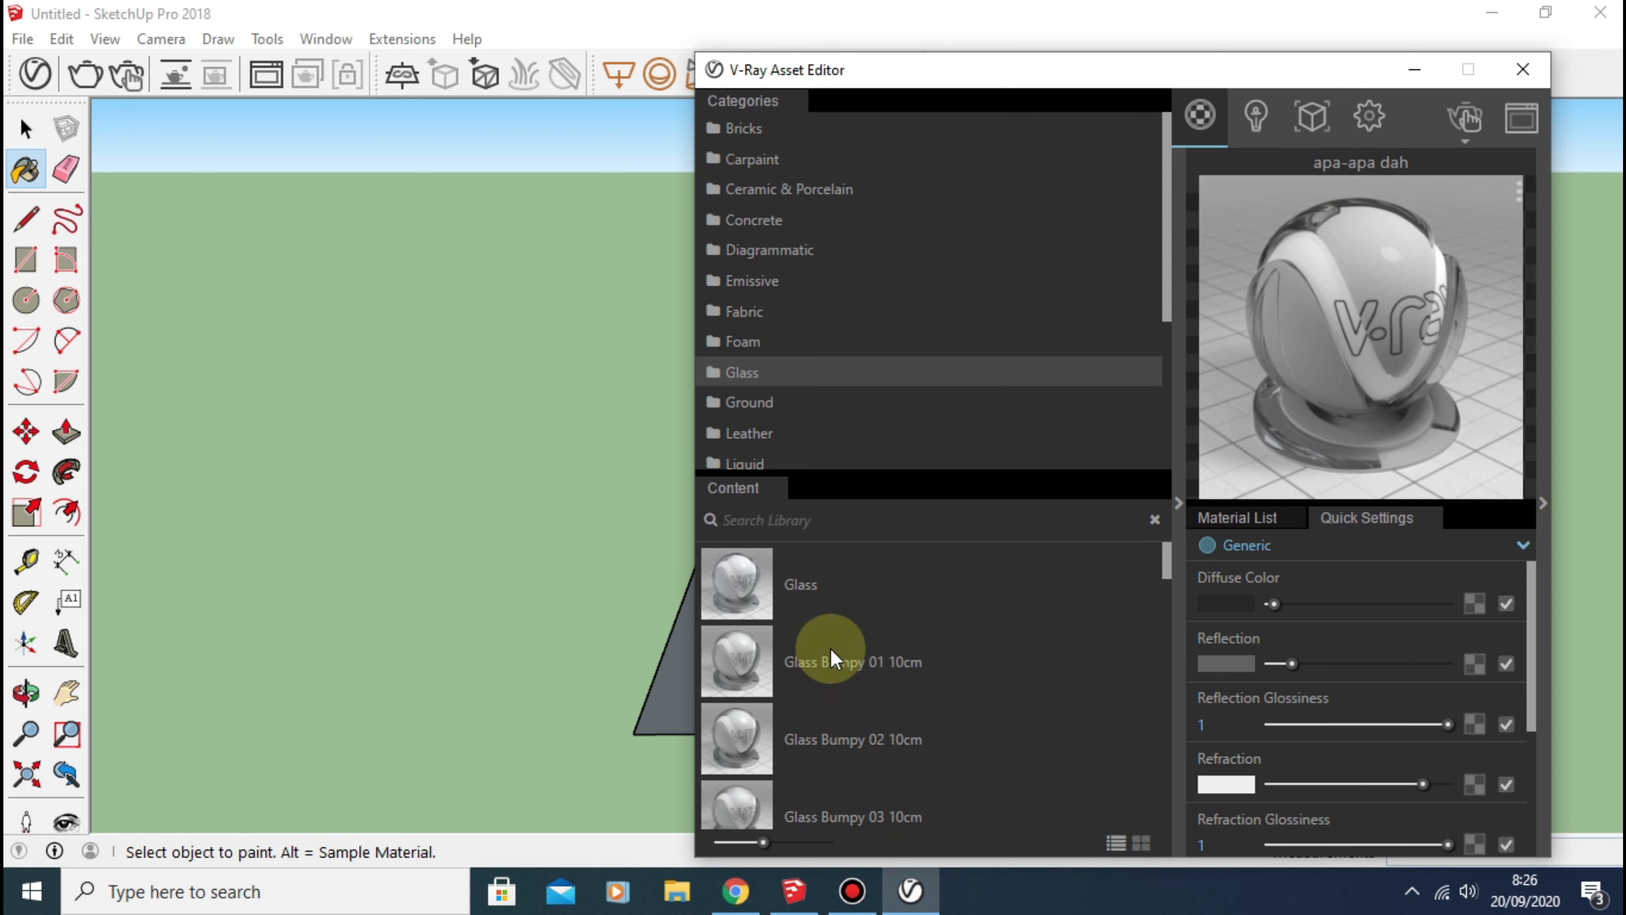
Step: Drag the plain Glass preset into the scene's Material List
{"action": "left_click", "coordinate": [1245, 519]}
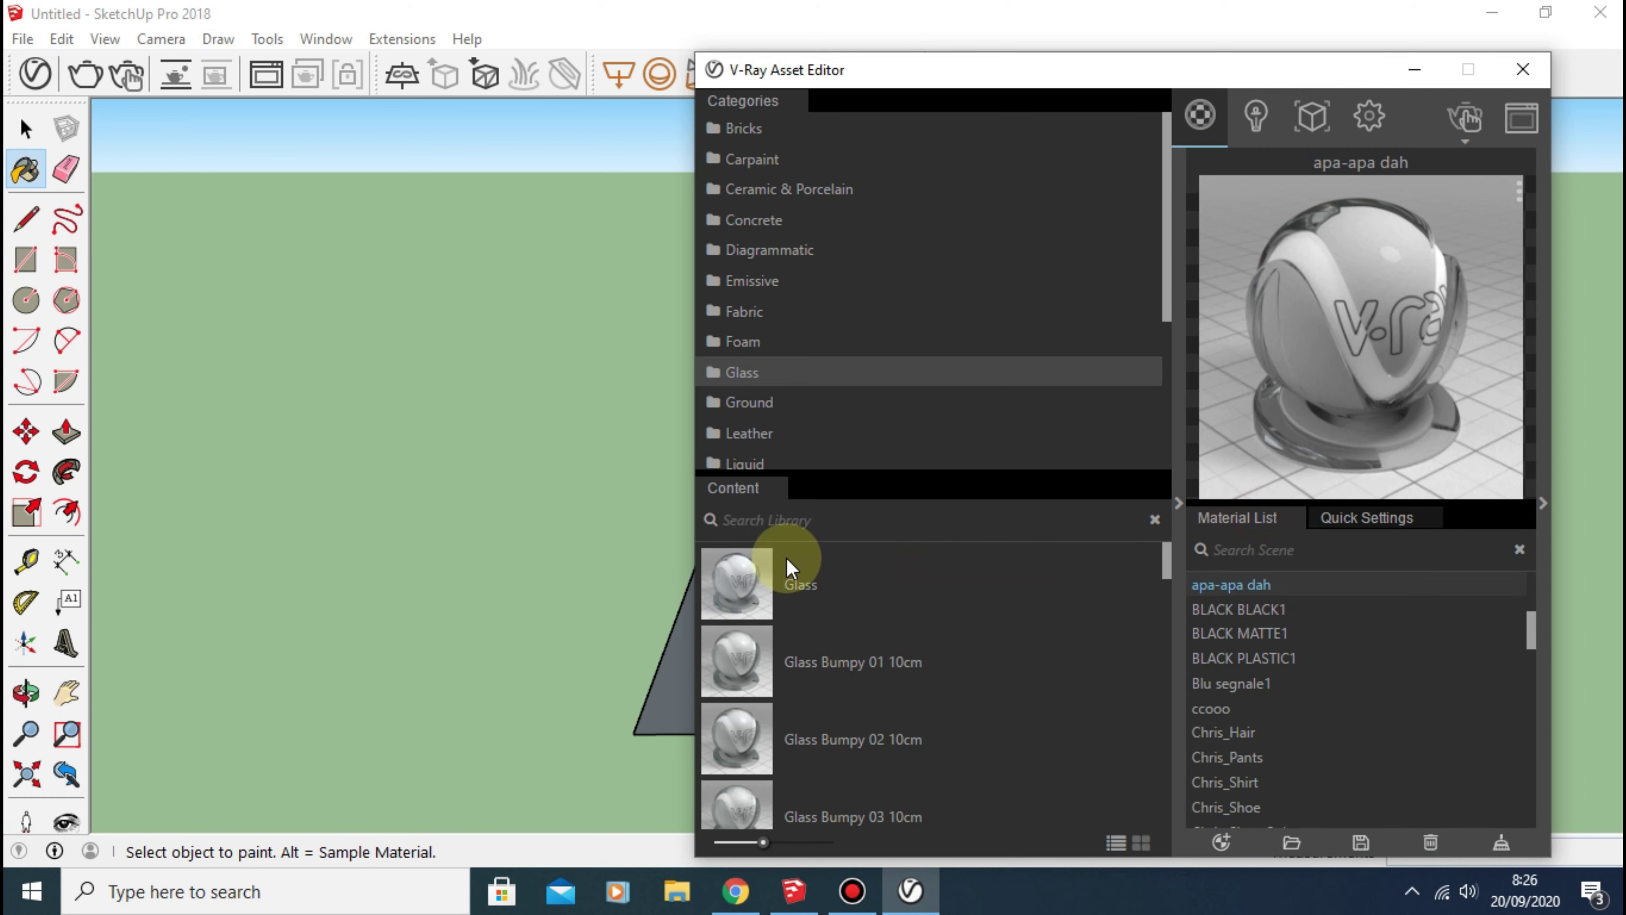
{"action": "scroll", "coordinate": [823, 590], "scroll_direction": "down", "scroll_amount": 1}
{"action": "scroll", "coordinate": [823, 596], "scroll_direction": "down", "scroll_amount": 3}
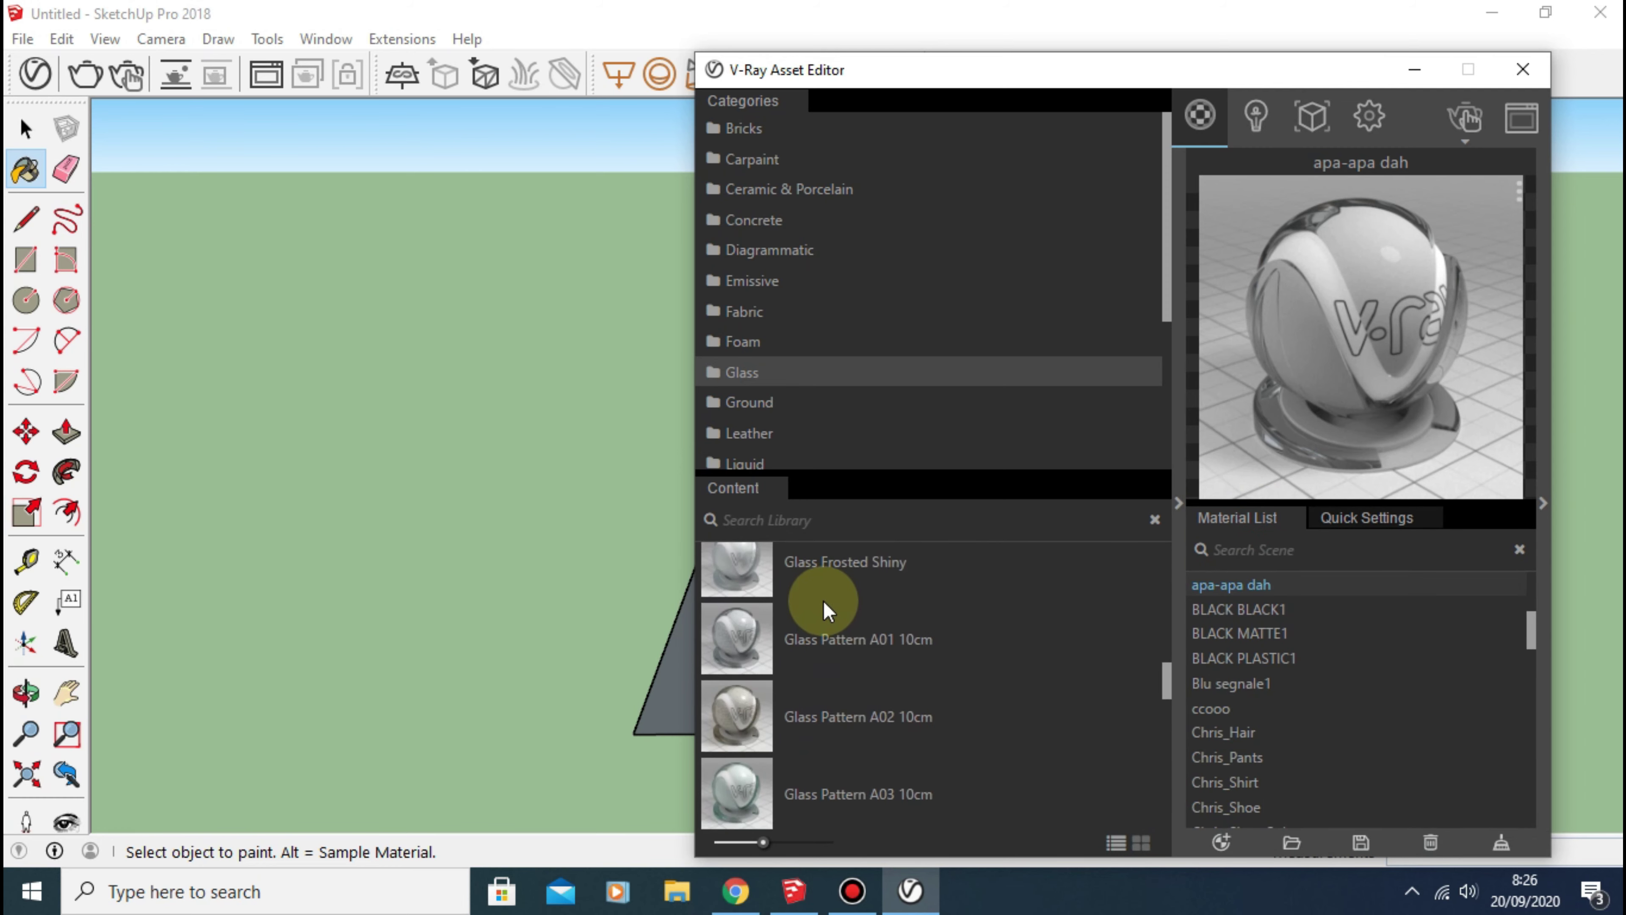
{"action": "scroll", "coordinate": [826, 603], "scroll_direction": "up", "scroll_amount": 2}
{"action": "scroll", "coordinate": [827, 606], "scroll_direction": "up", "scroll_amount": 3}
{"action": "scroll", "coordinate": [828, 609], "scroll_direction": "down", "scroll_amount": 3}
{"action": "scroll", "coordinate": [828, 625], "scroll_direction": "down", "scroll_amount": 3}
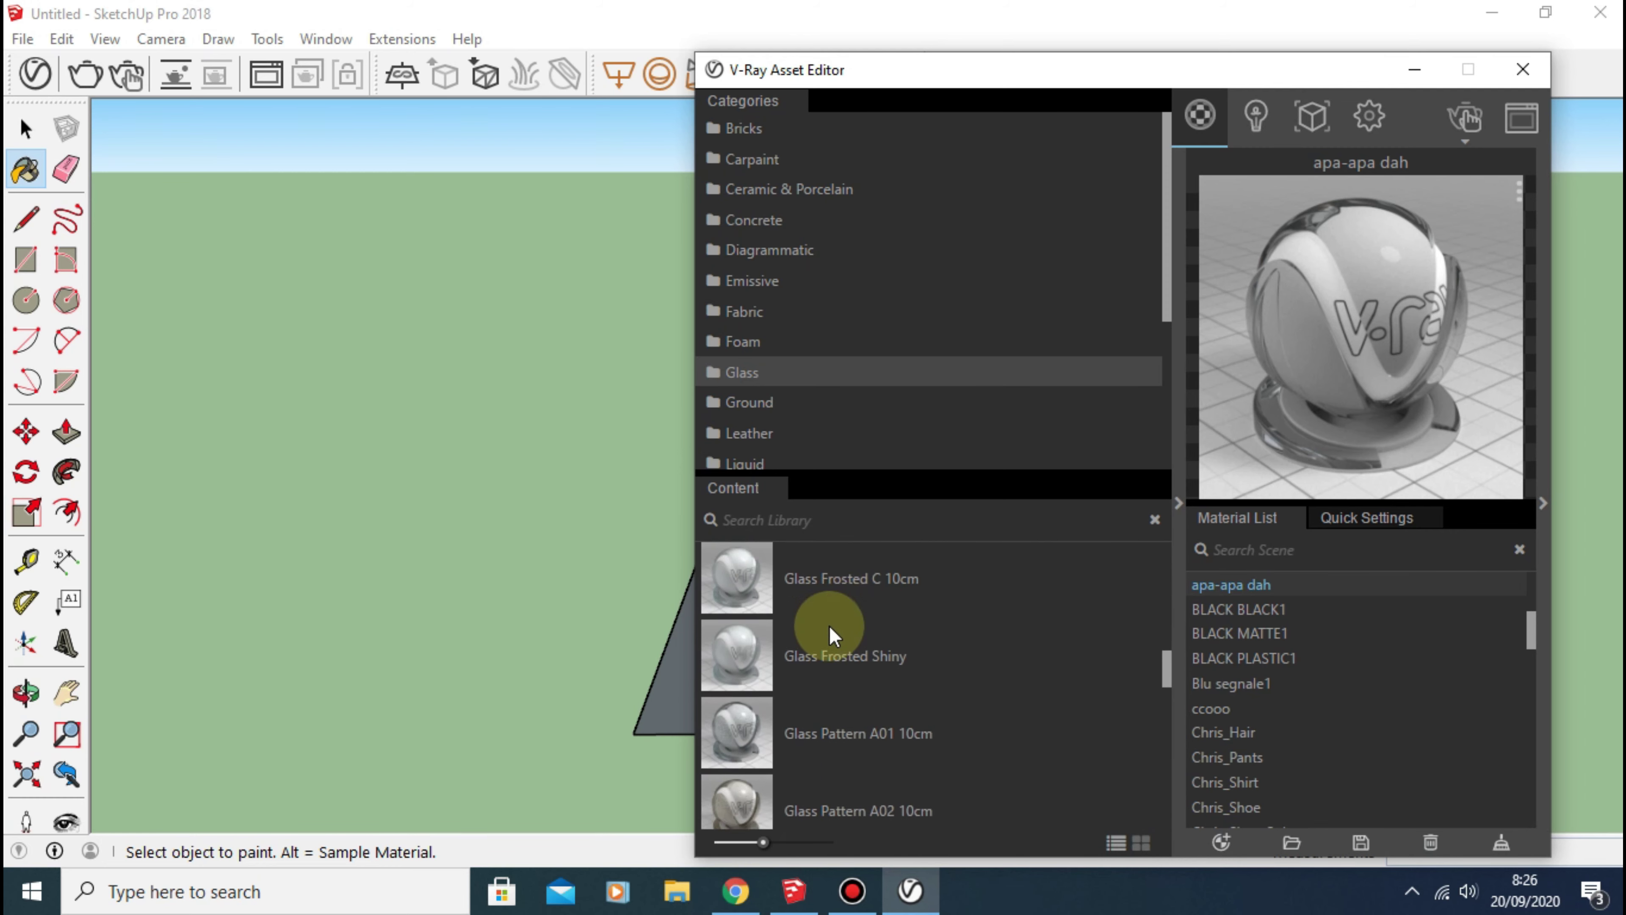
{"action": "scroll", "coordinate": [832, 627], "scroll_direction": "down", "scroll_amount": 3}
{"action": "scroll", "coordinate": [860, 645], "scroll_direction": "up", "scroll_amount": 3}
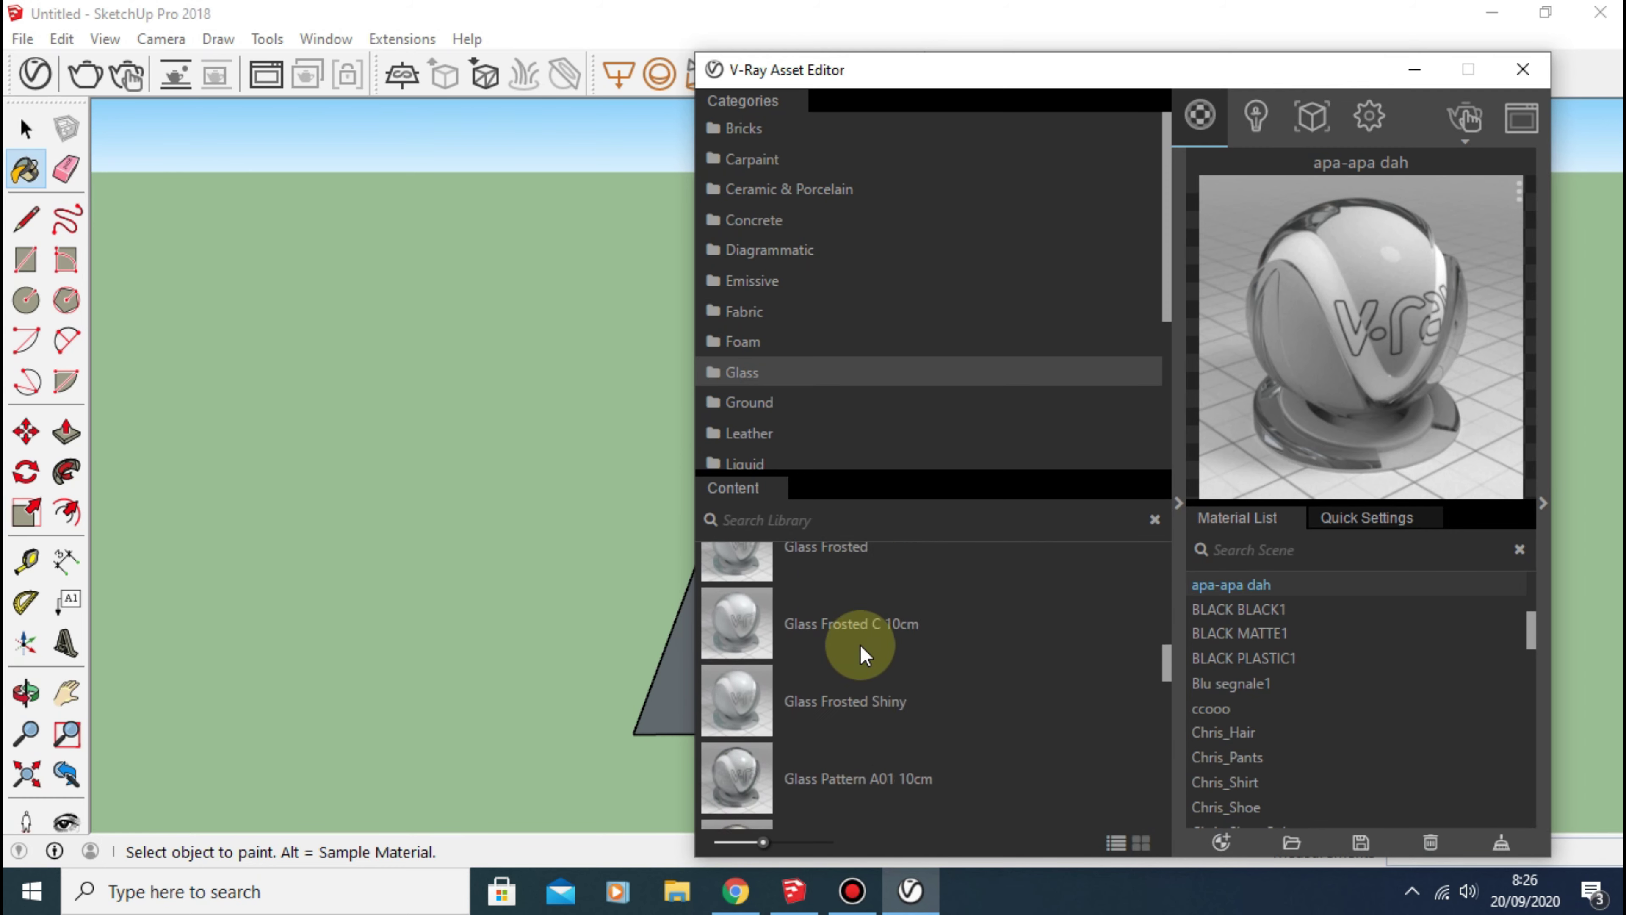
{"action": "scroll", "coordinate": [859, 645], "scroll_direction": "up", "scroll_amount": 3}
{"action": "scroll", "coordinate": [859, 645], "scroll_direction": "up", "scroll_amount": 3}
{"action": "scroll", "coordinate": [860, 645], "scroll_direction": "up", "scroll_amount": 3}
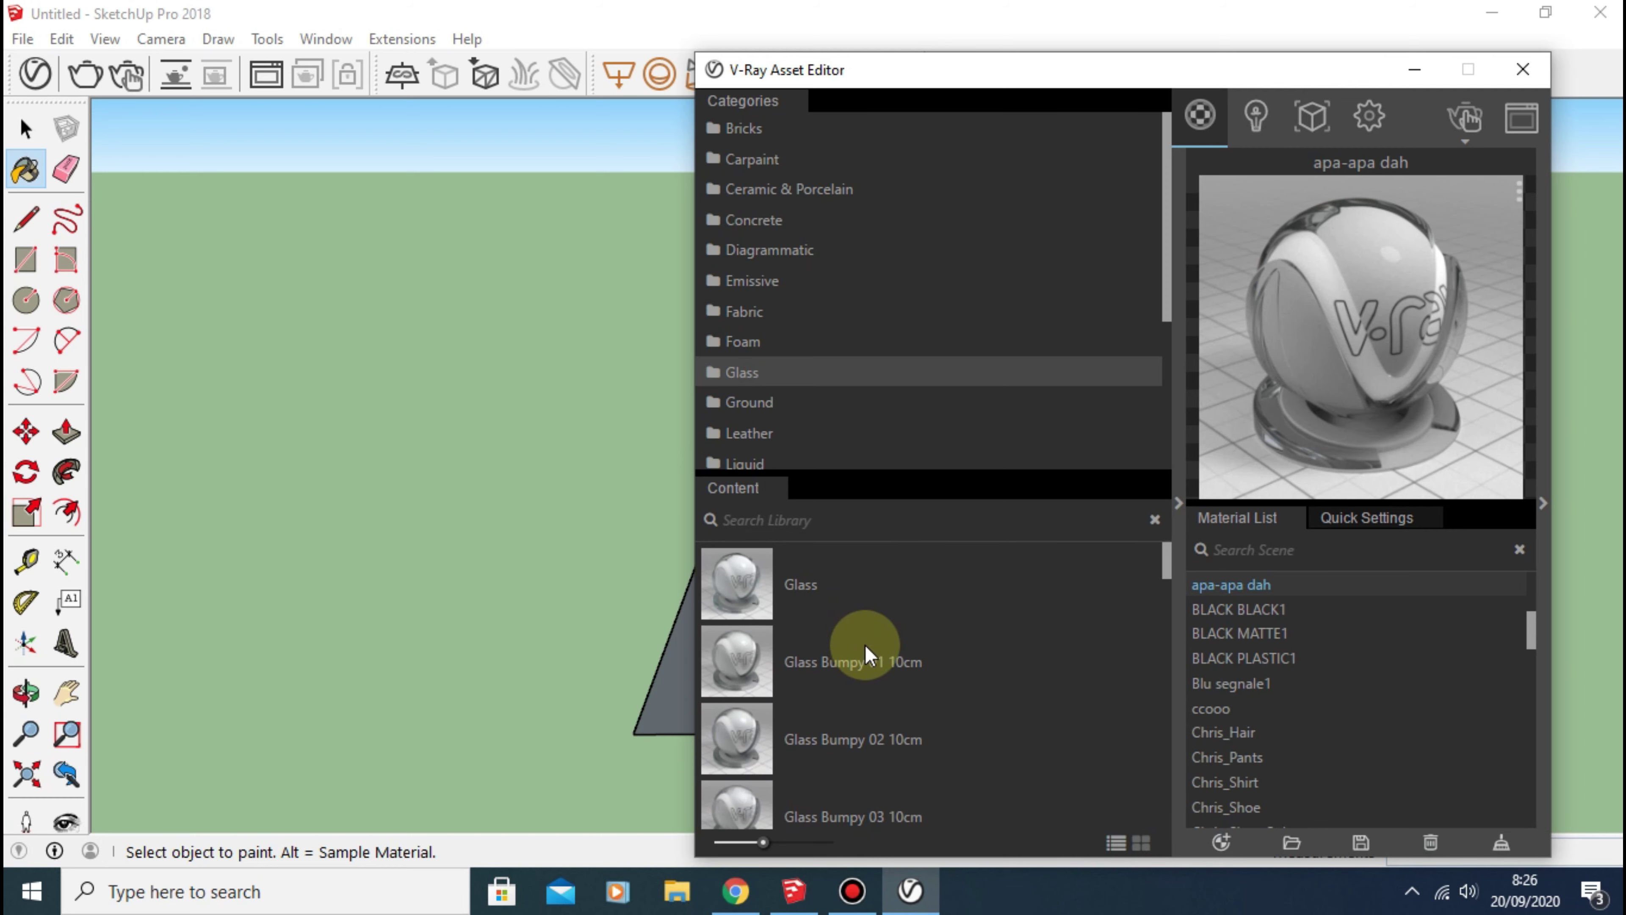
{"action": "scroll", "coordinate": [864, 646], "scroll_direction": "down", "scroll_amount": 3}
{"action": "scroll", "coordinate": [864, 646], "scroll_direction": "up", "scroll_amount": 2}
{"action": "scroll", "coordinate": [832, 627], "scroll_direction": "up", "scroll_amount": 2}
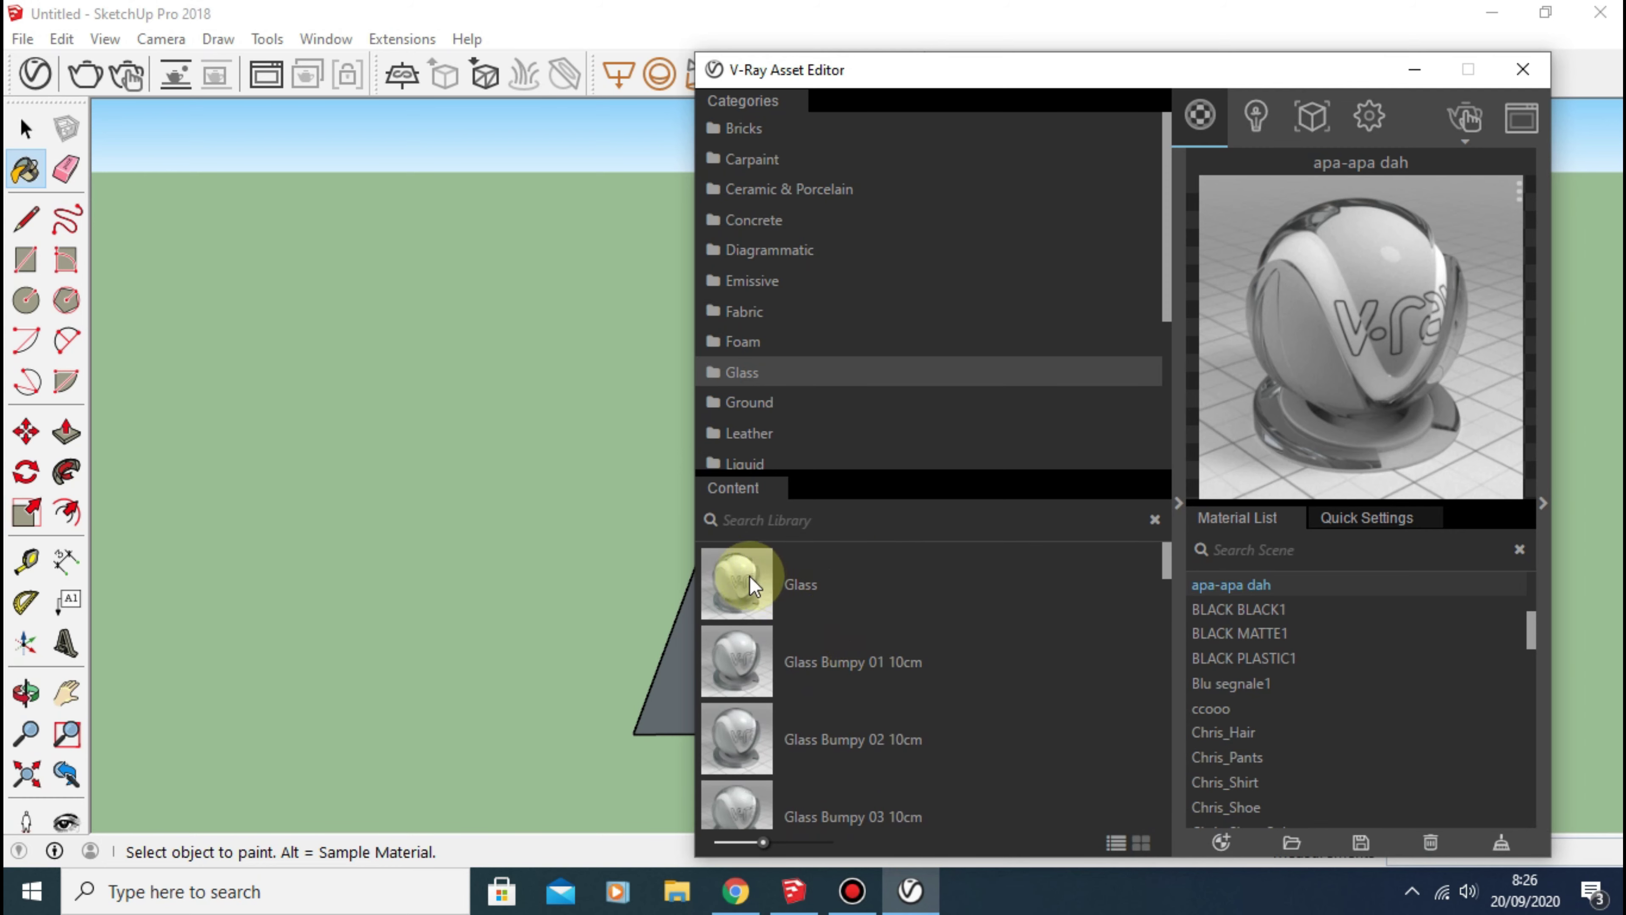
{"action": "mouse_move", "coordinate": [750, 576]}
{"action": "left_mouse_down"}
{"action": "mouse_move", "coordinate": [1283, 701]}
{"action": "mouse_move", "coordinate": [1274, 693]}
{"action": "left_mouse_up"}
Step: Rename the new Glass entry in the Material List to 'Glass nyoba aj'
{"action": "left_click", "coordinate": [1258, 584]}
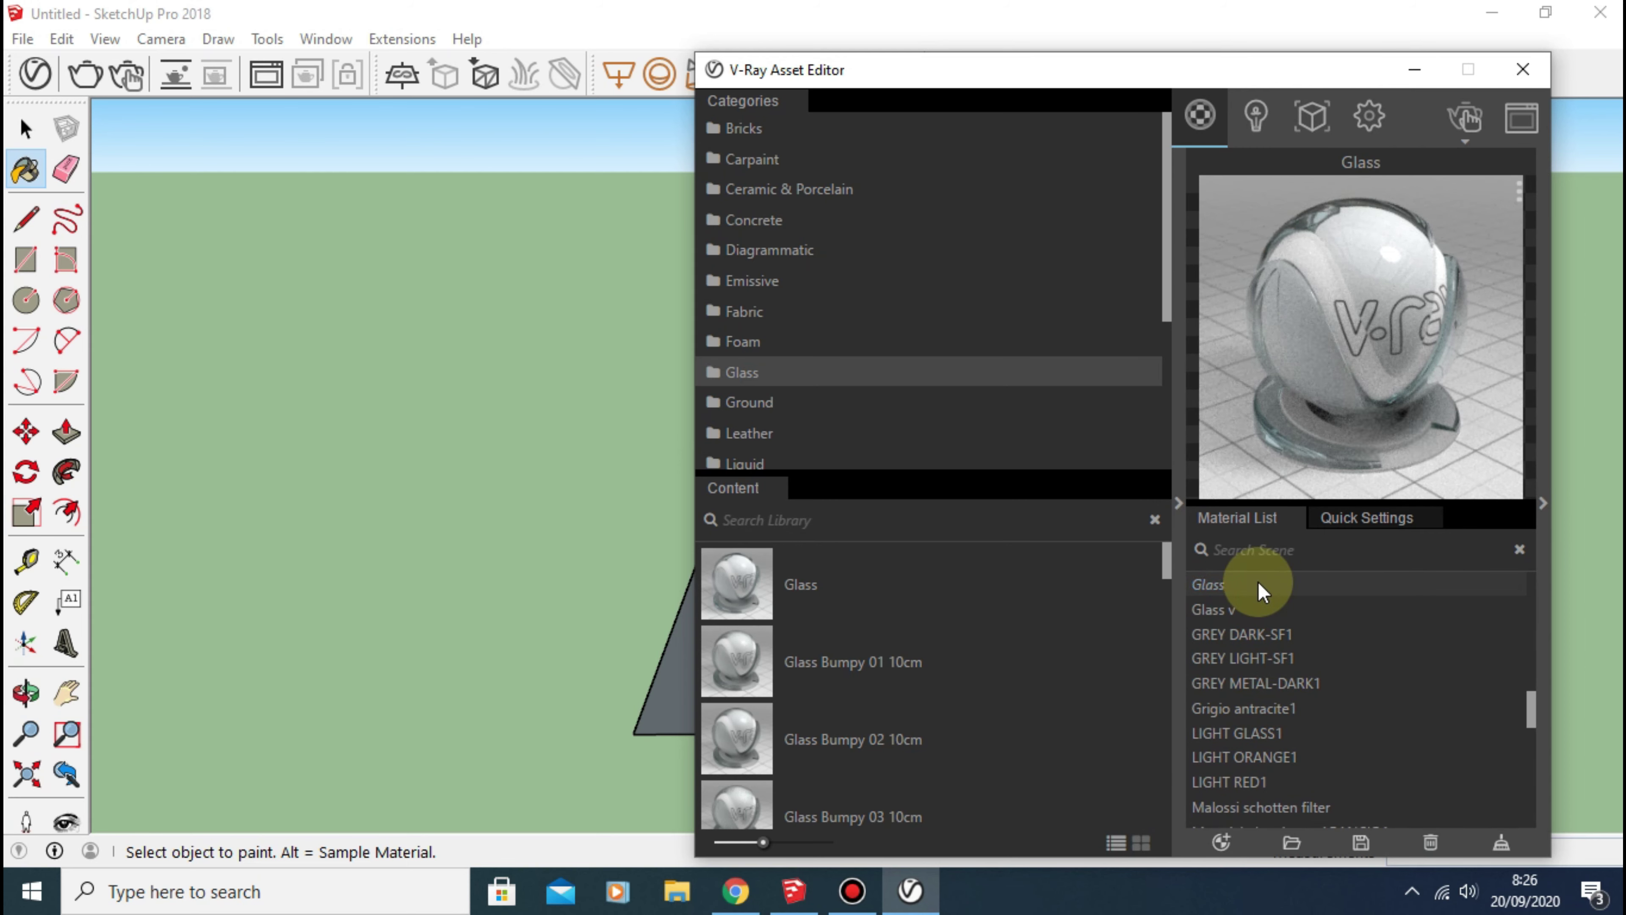
{"action": "double_click", "coordinate": [1259, 583]}
{"action": "type", "text": "nyoba aj"}
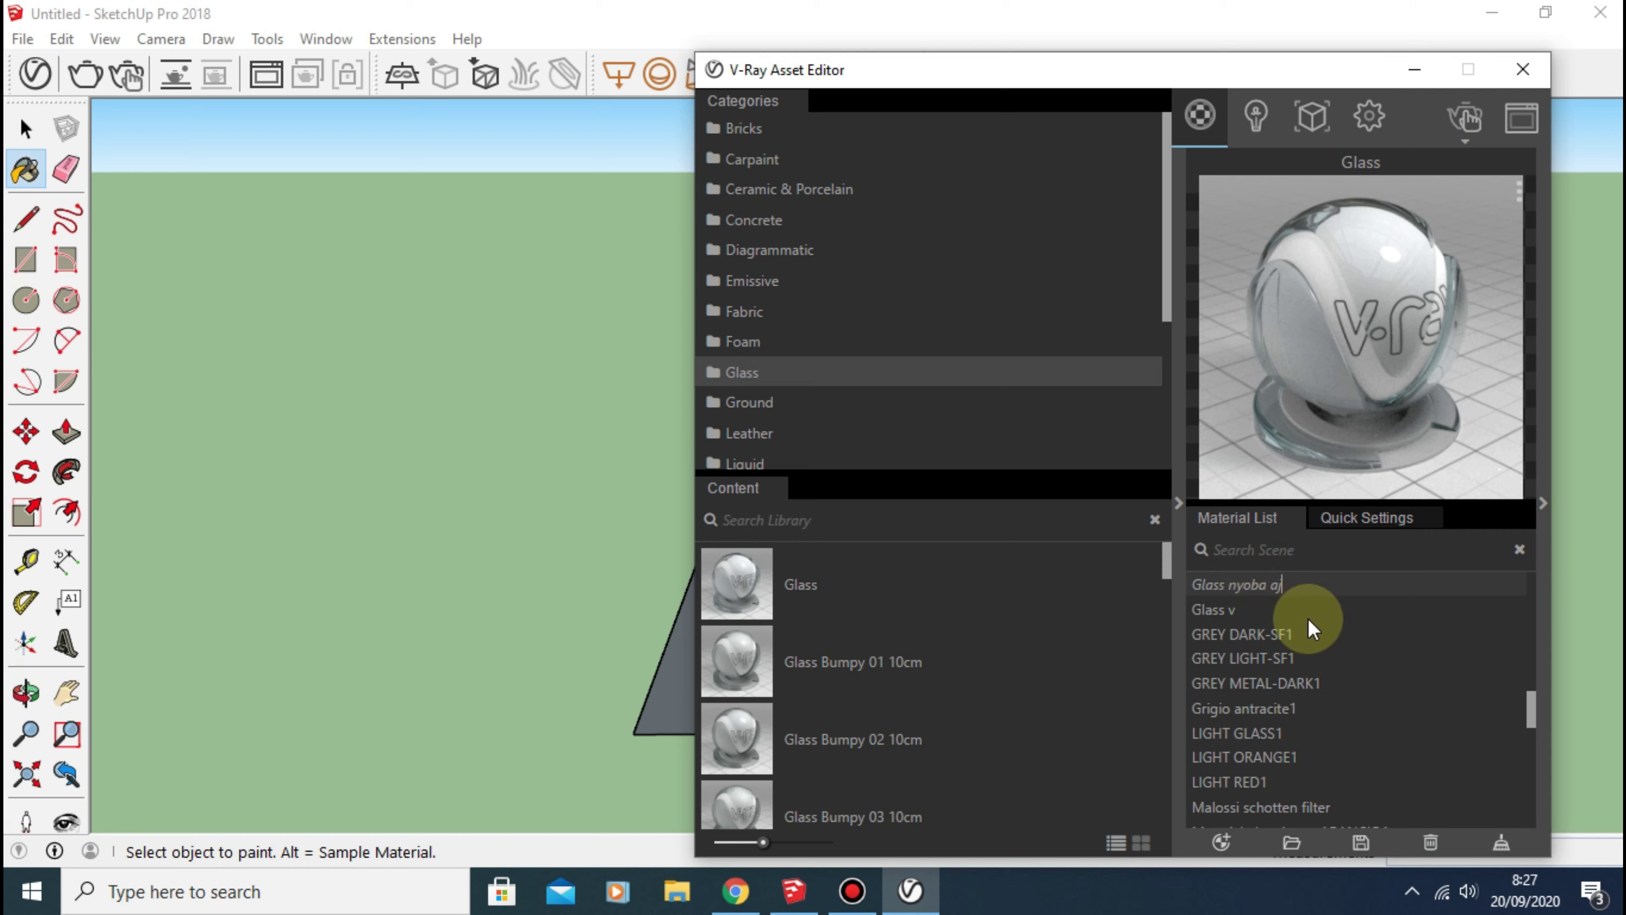
{"action": "left_click", "coordinate": [1238, 612]}
{"action": "left_click", "coordinate": [1241, 582]}
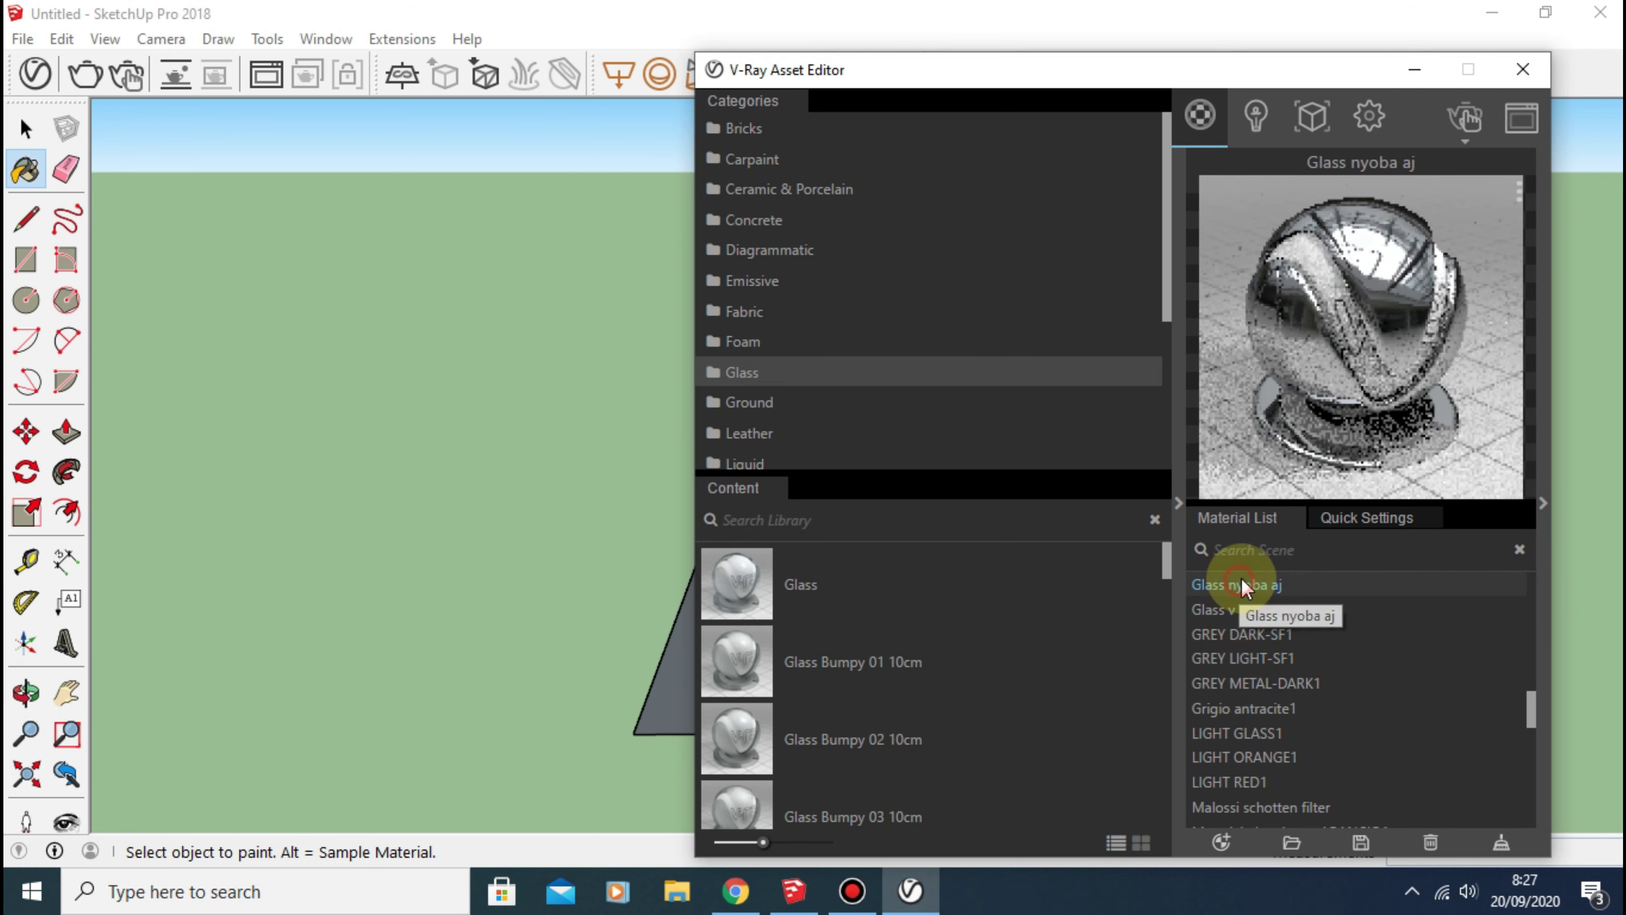
{"action": "left_click", "coordinate": [1374, 520]}
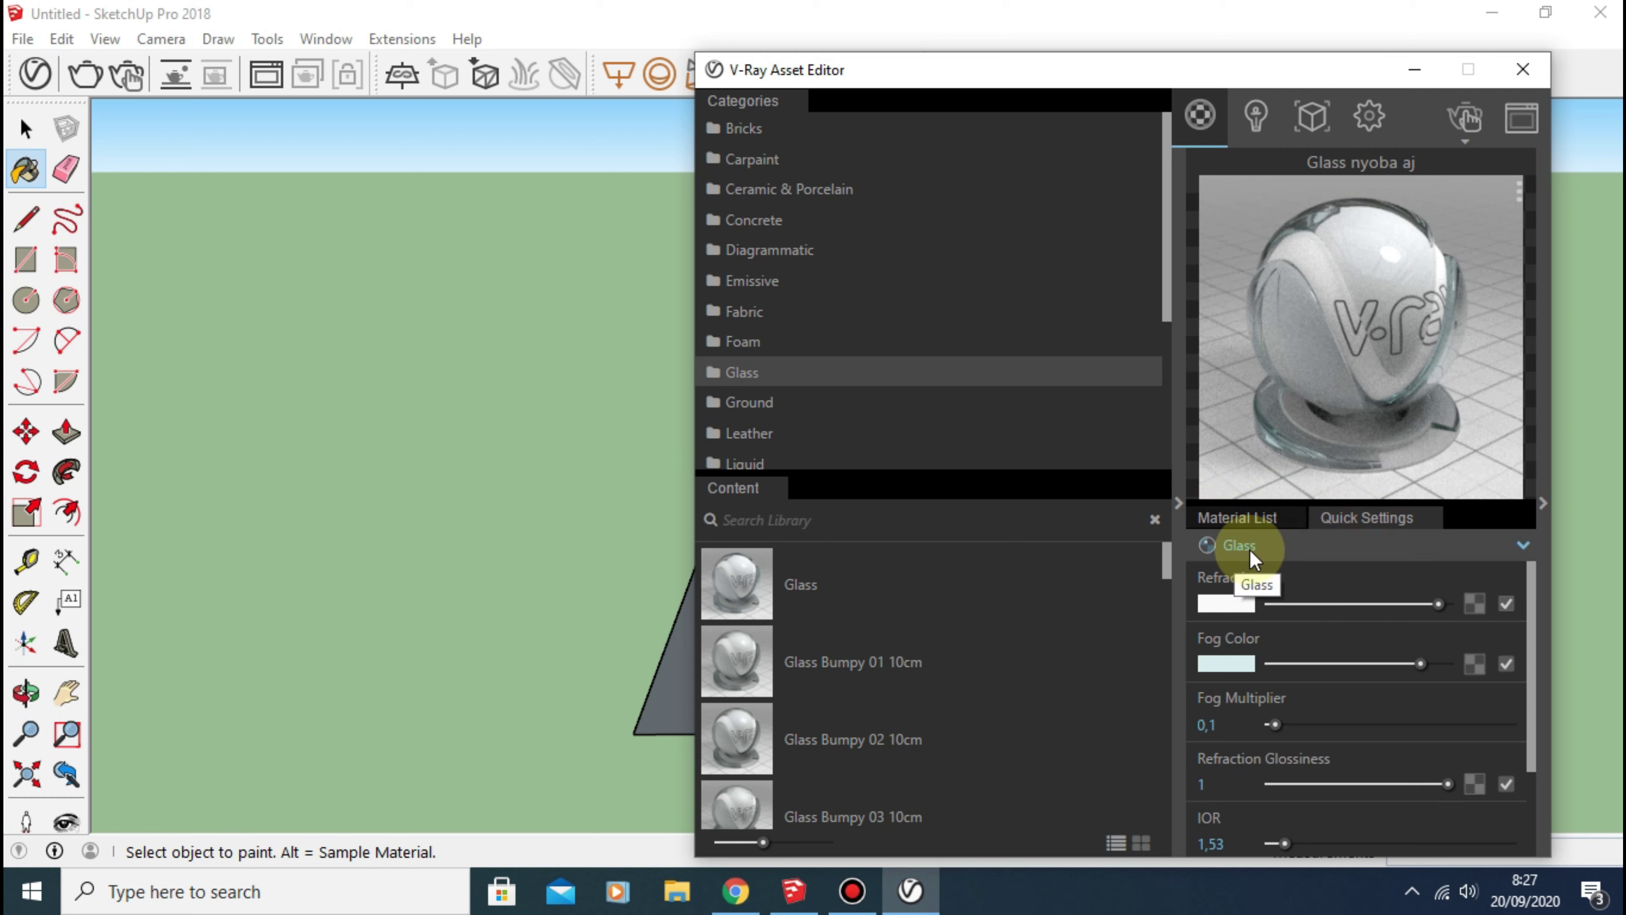
Step: Keep Glass nyoba aj's type as Glass and adjust its Reflection slider, reviewing IOR 1,53
{"action": "left_click", "coordinate": [1524, 545]}
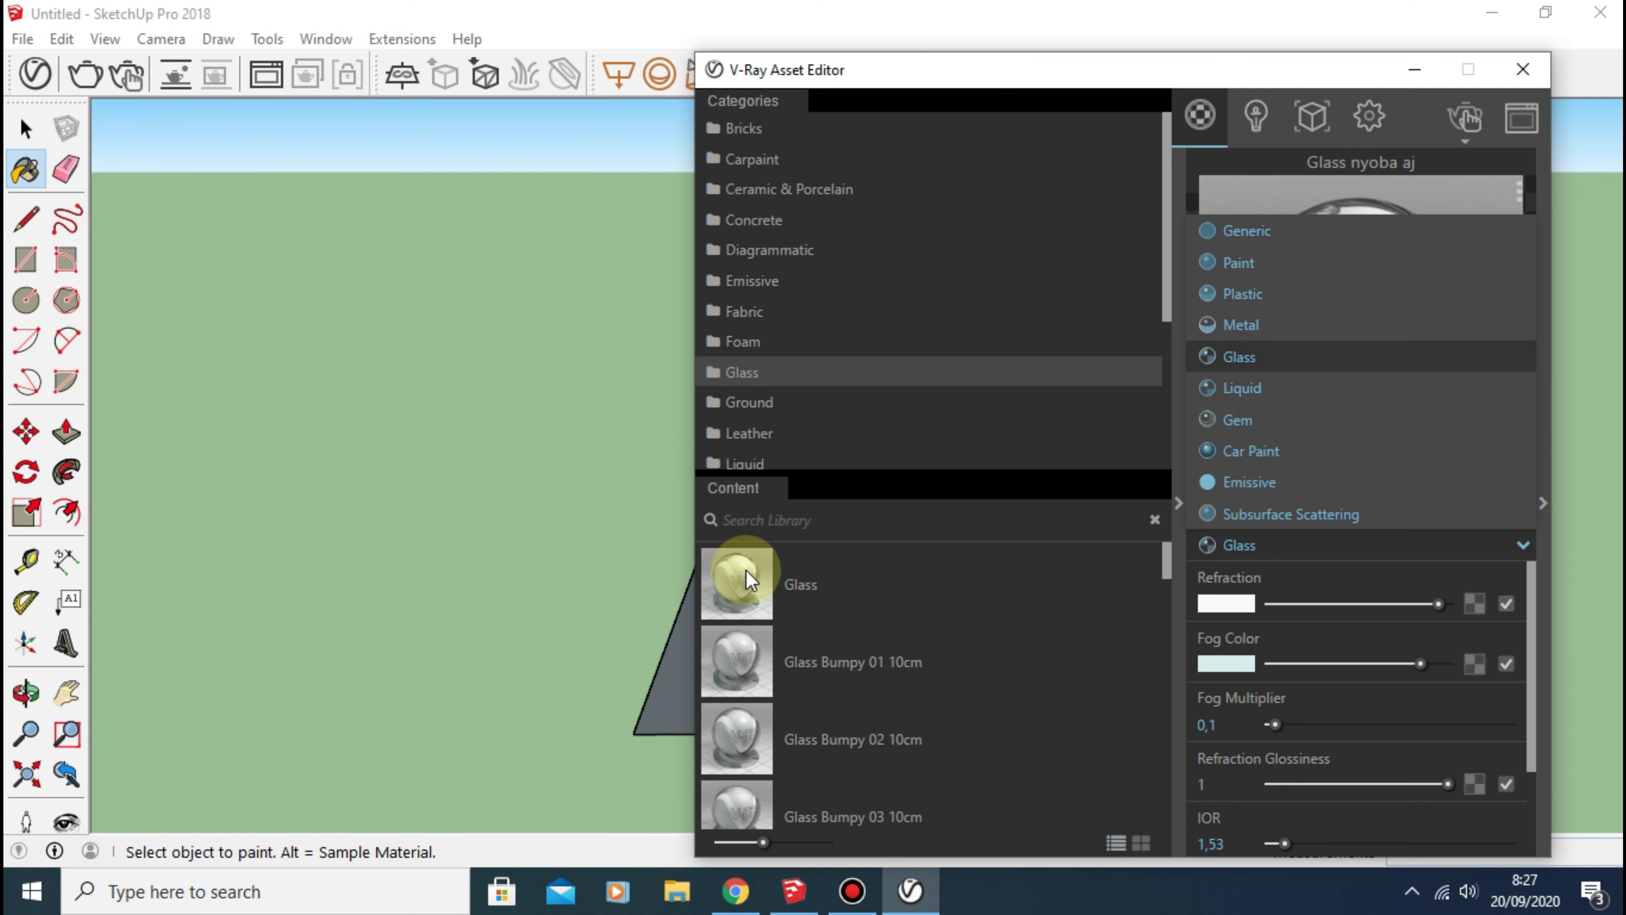
{"action": "left_click", "coordinate": [1524, 546]}
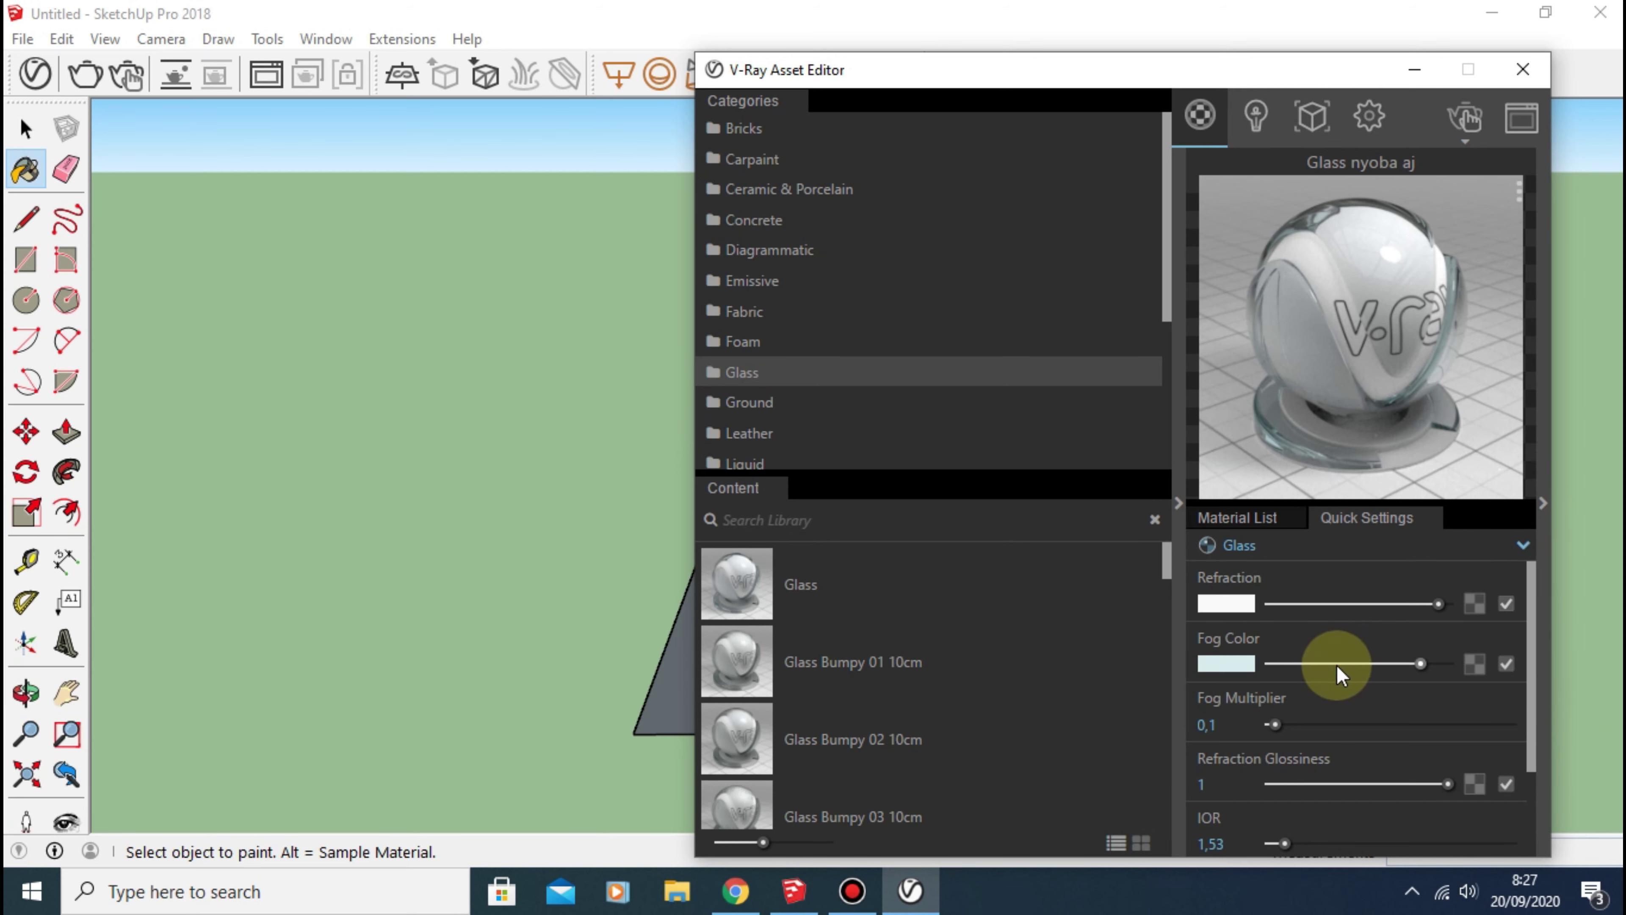
{"action": "scroll", "coordinate": [1339, 670], "scroll_direction": "down", "scroll_amount": 3}
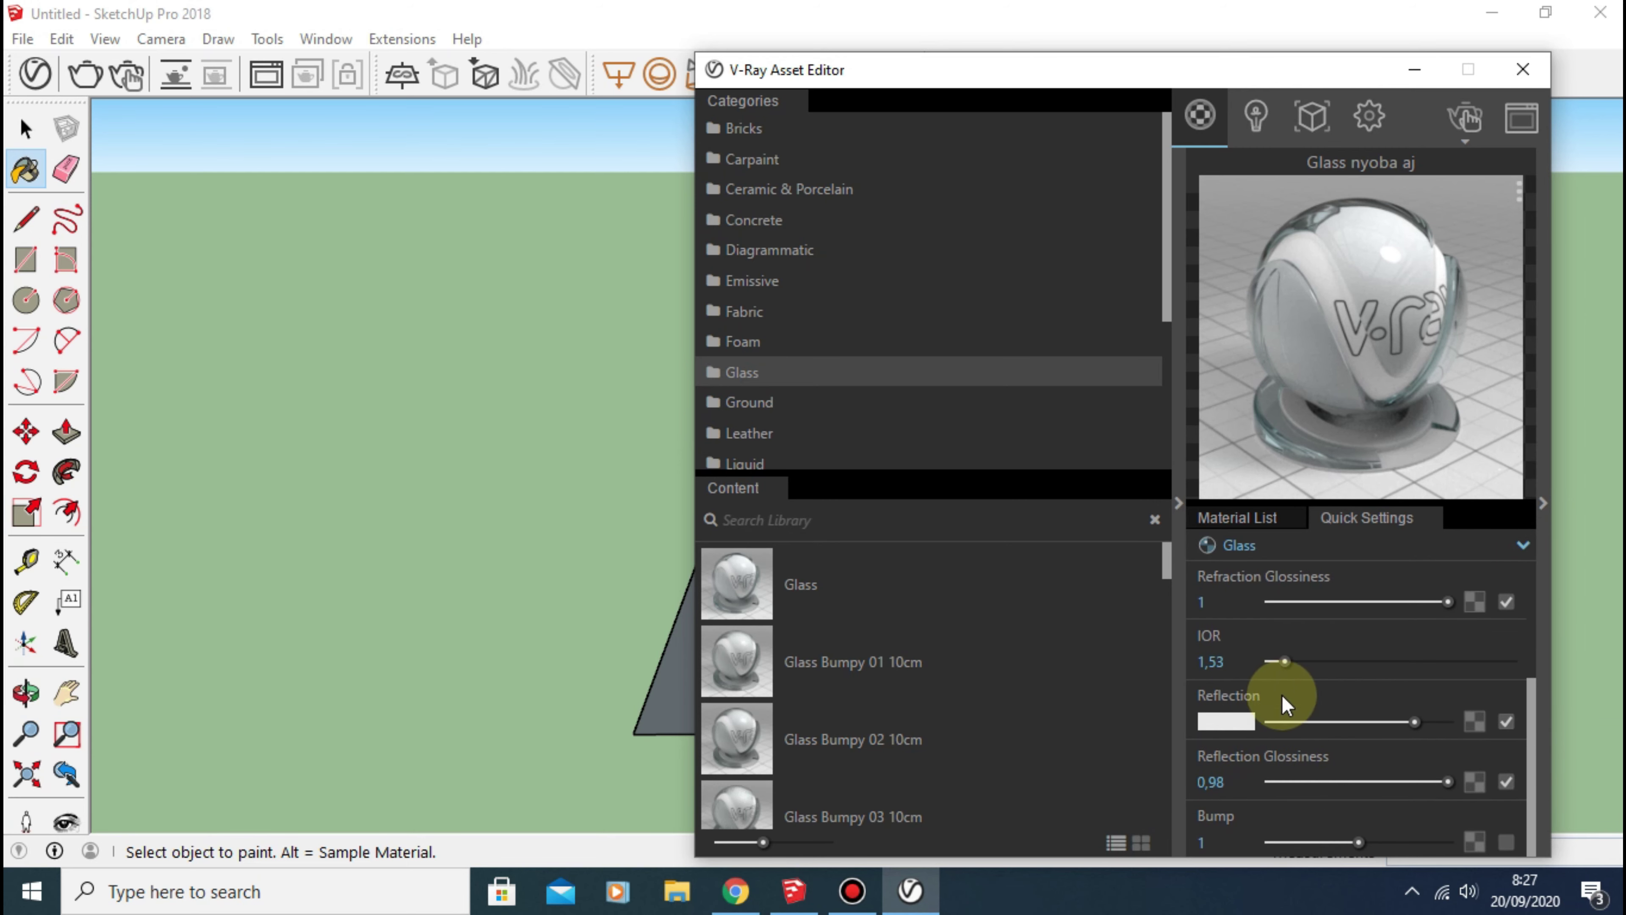
{"action": "scroll", "coordinate": [1300, 717], "scroll_direction": "up", "scroll_amount": 2}
{"action": "scroll", "coordinate": [1312, 731], "scroll_direction": "up", "scroll_amount": 1}
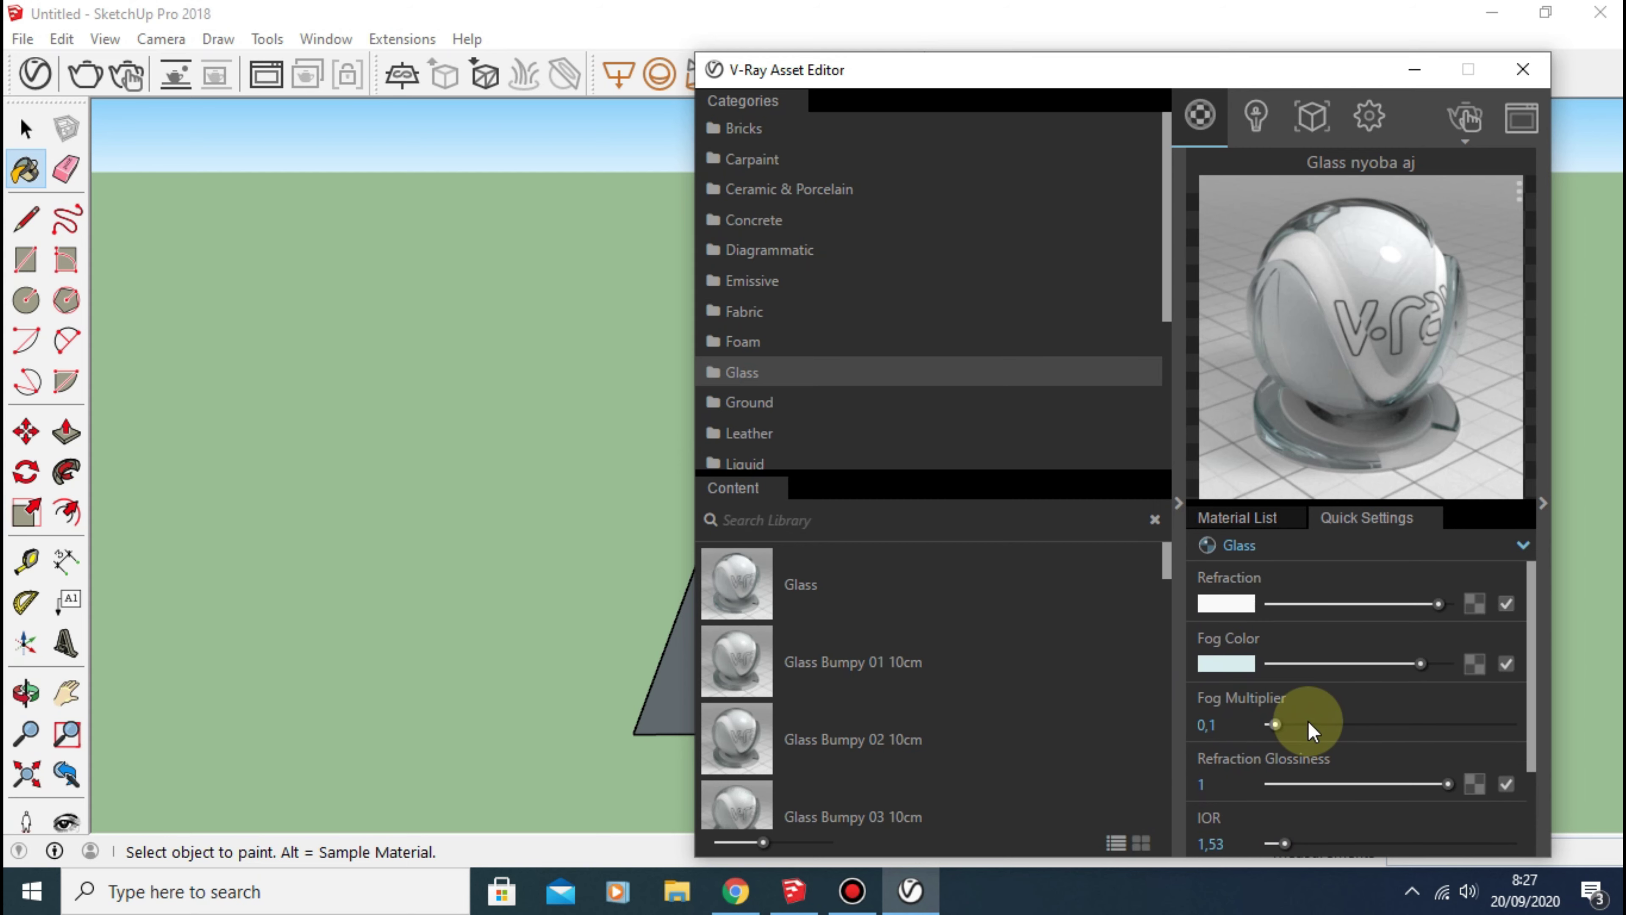
{"action": "scroll", "coordinate": [1307, 721], "scroll_direction": "down", "scroll_amount": 3}
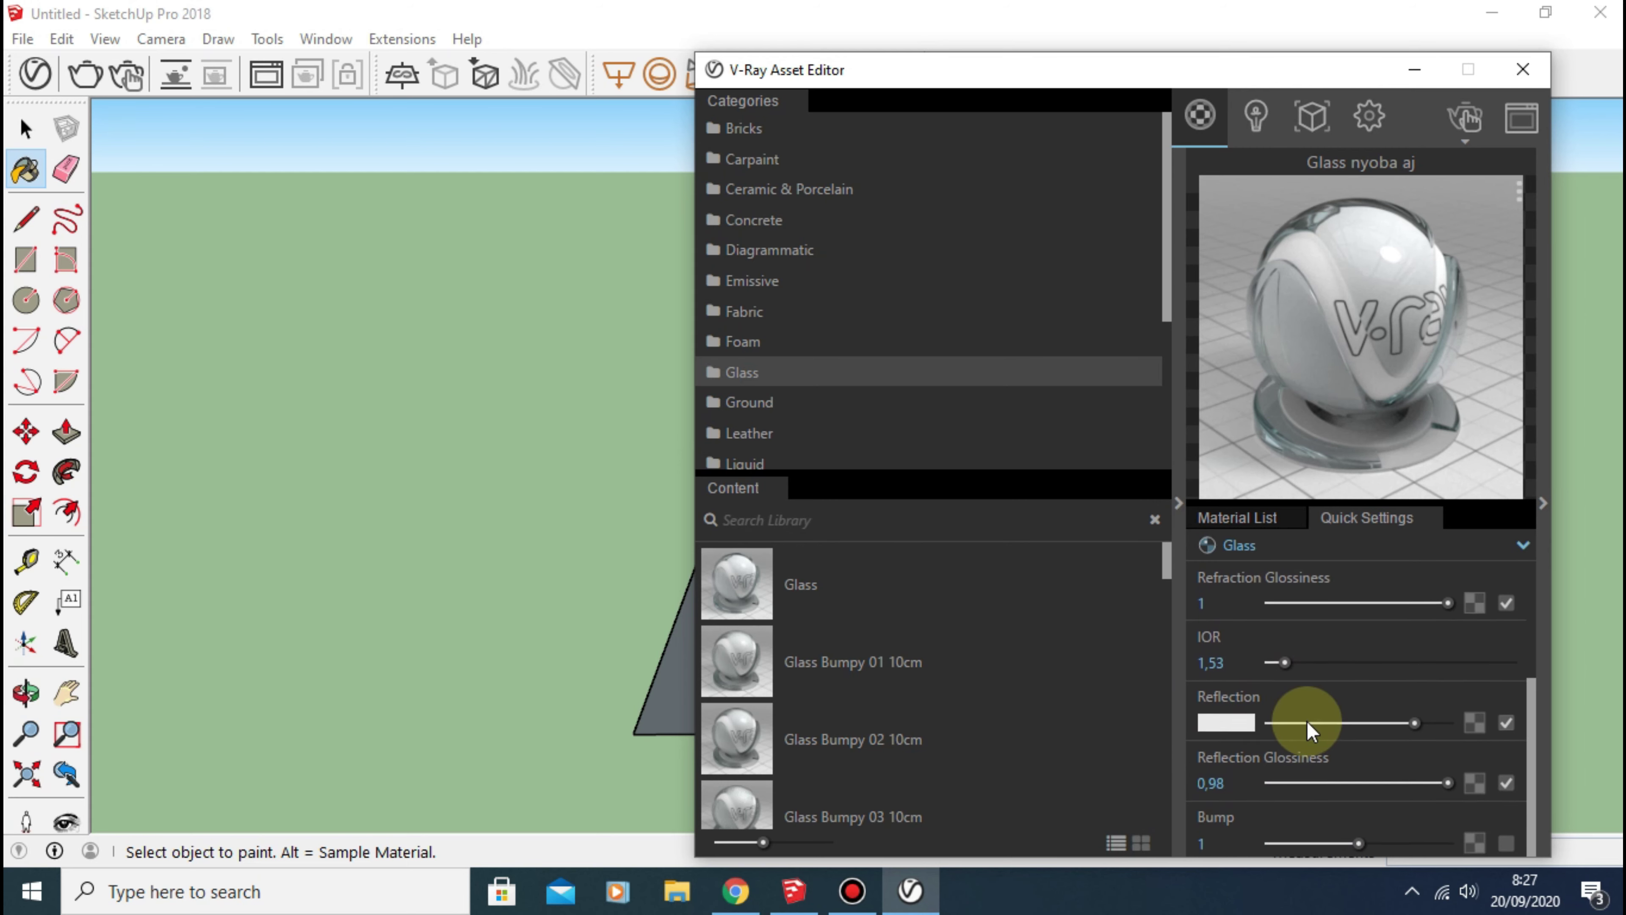
{"action": "left_click", "coordinate": [1420, 722]}
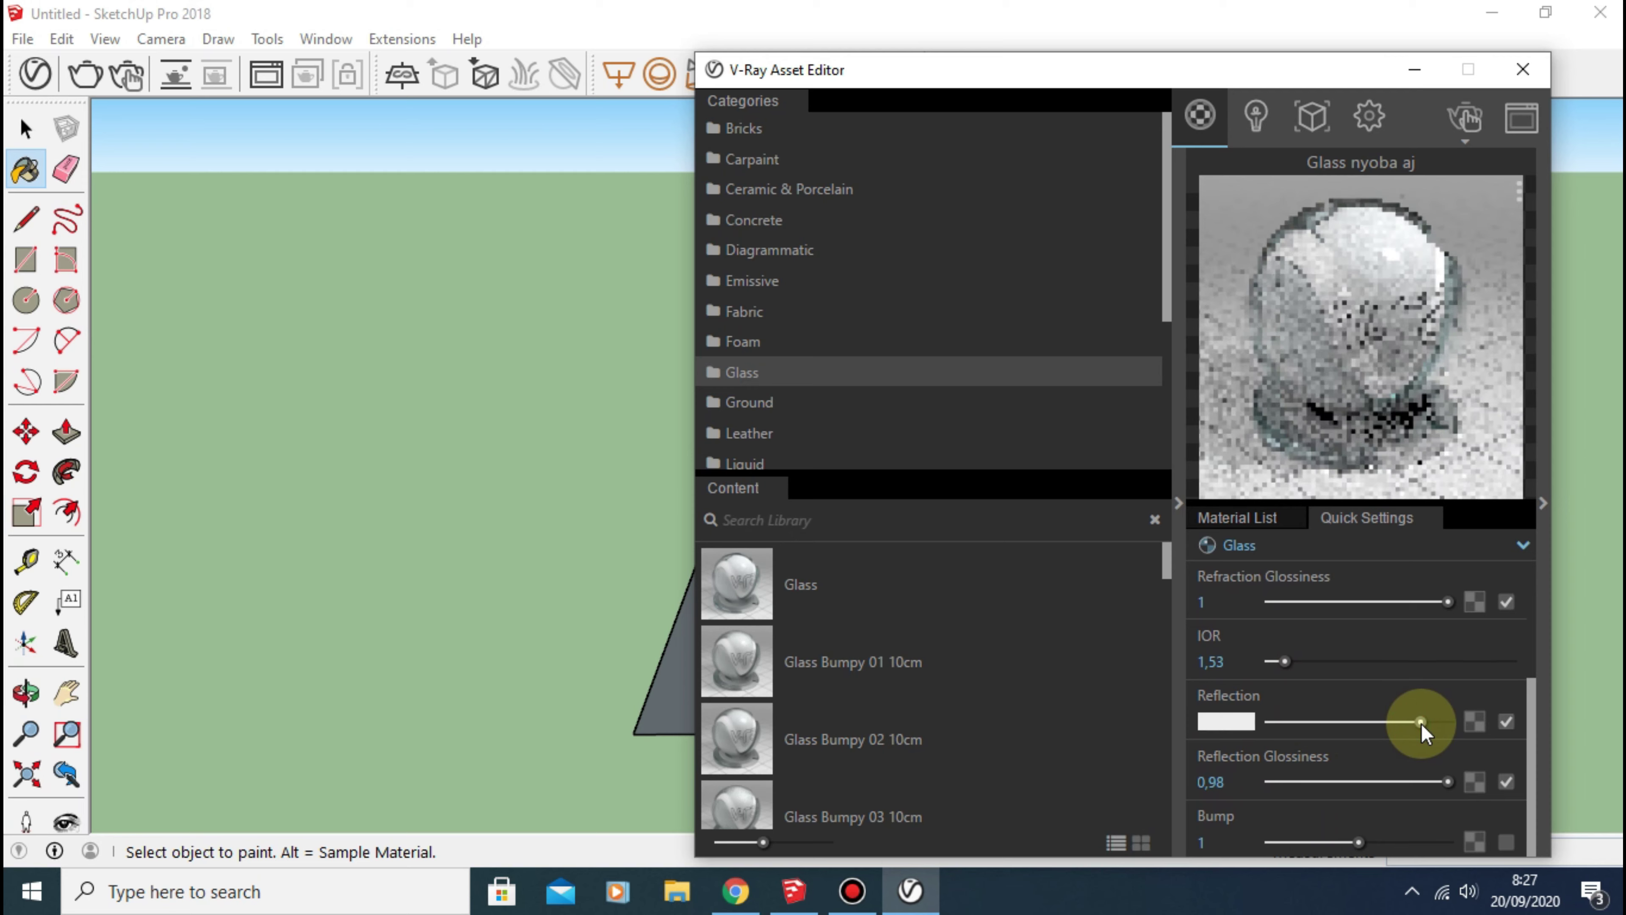
{"action": "scroll", "coordinate": [1347, 701], "scroll_direction": "up", "scroll_amount": 3}
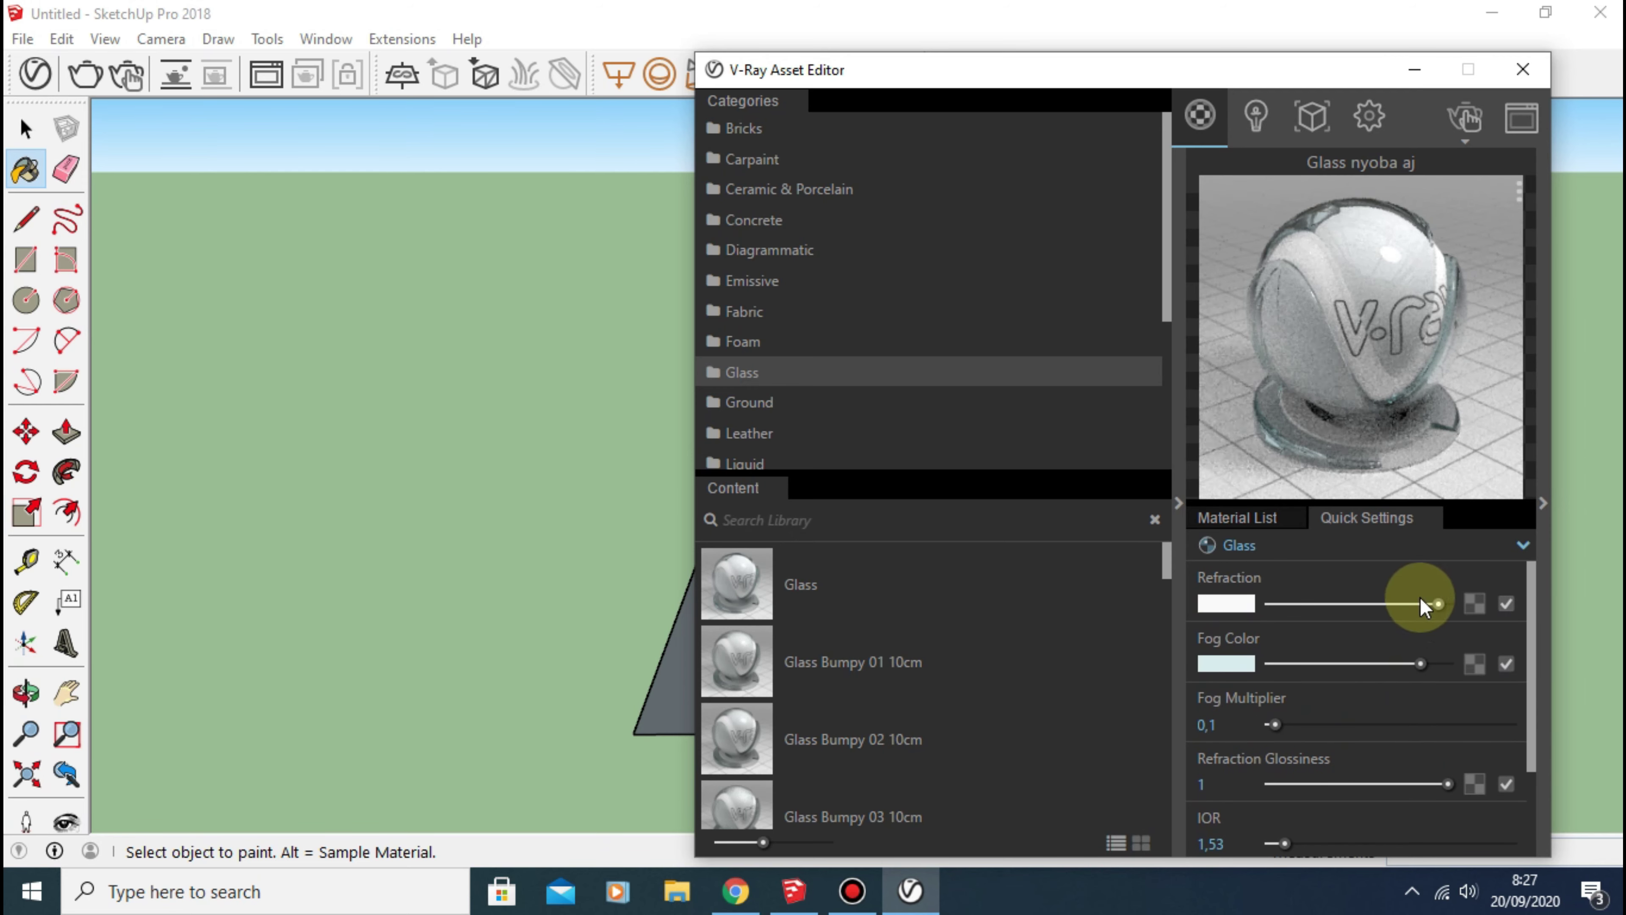
Step: Lower Glass nyoba aj's refraction and raise its IOR from 1,53 to 7,57 for a mirror-like look
{"action": "left_click_drag", "start_coordinate": [1438, 603], "coordinate": [1270, 603]}
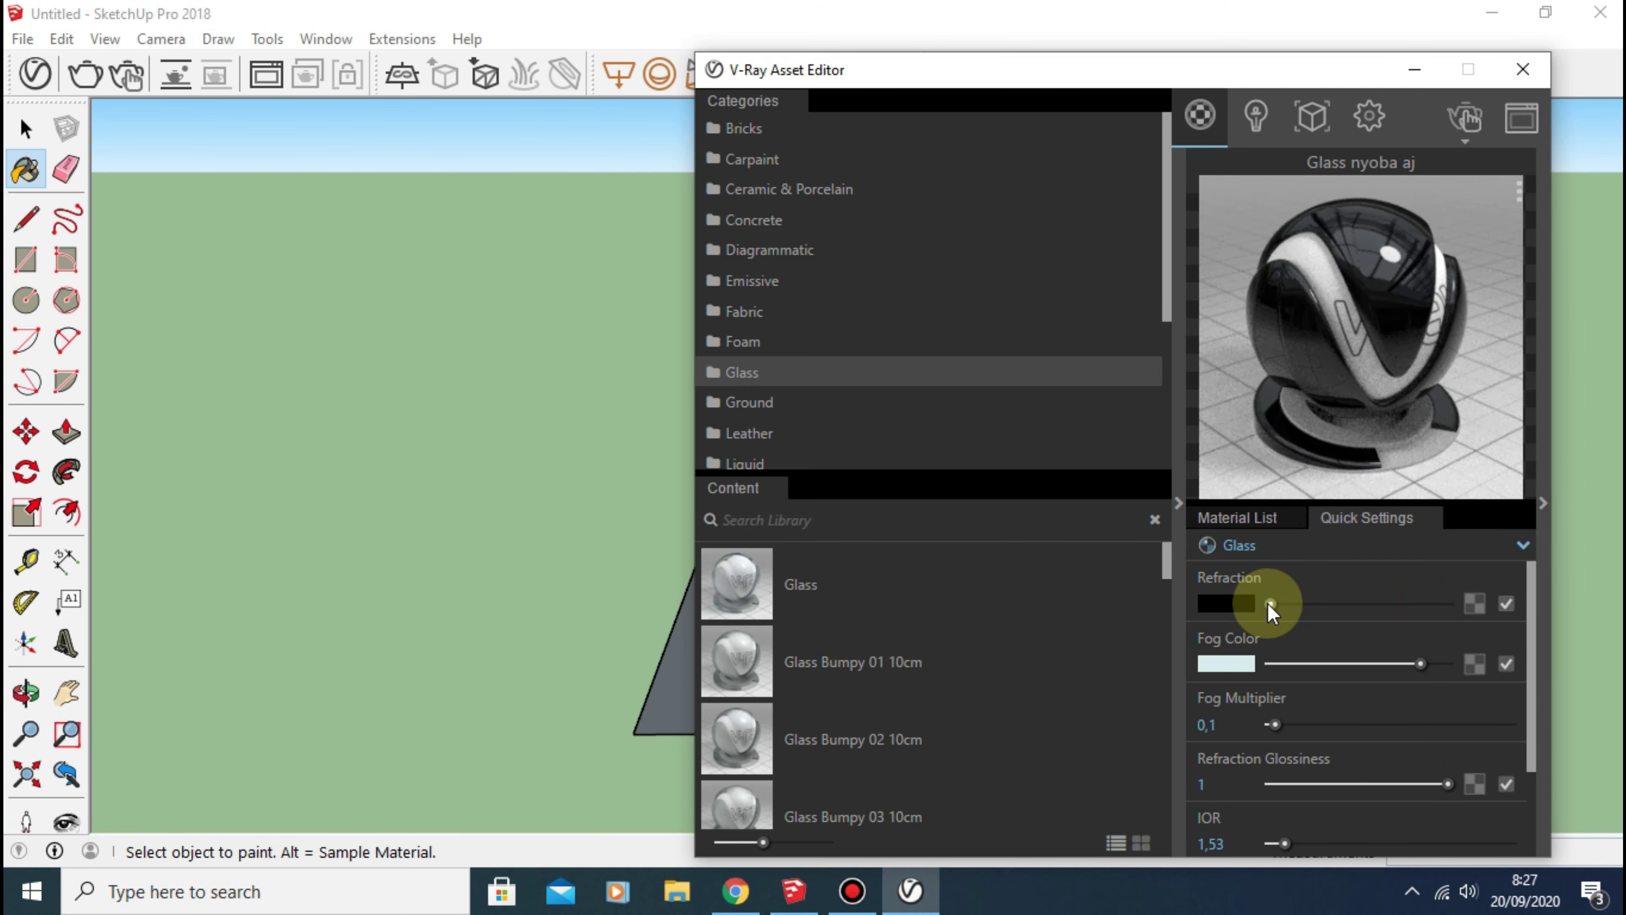
{"action": "scroll", "coordinate": [1274, 656], "scroll_direction": "down", "scroll_amount": 2}
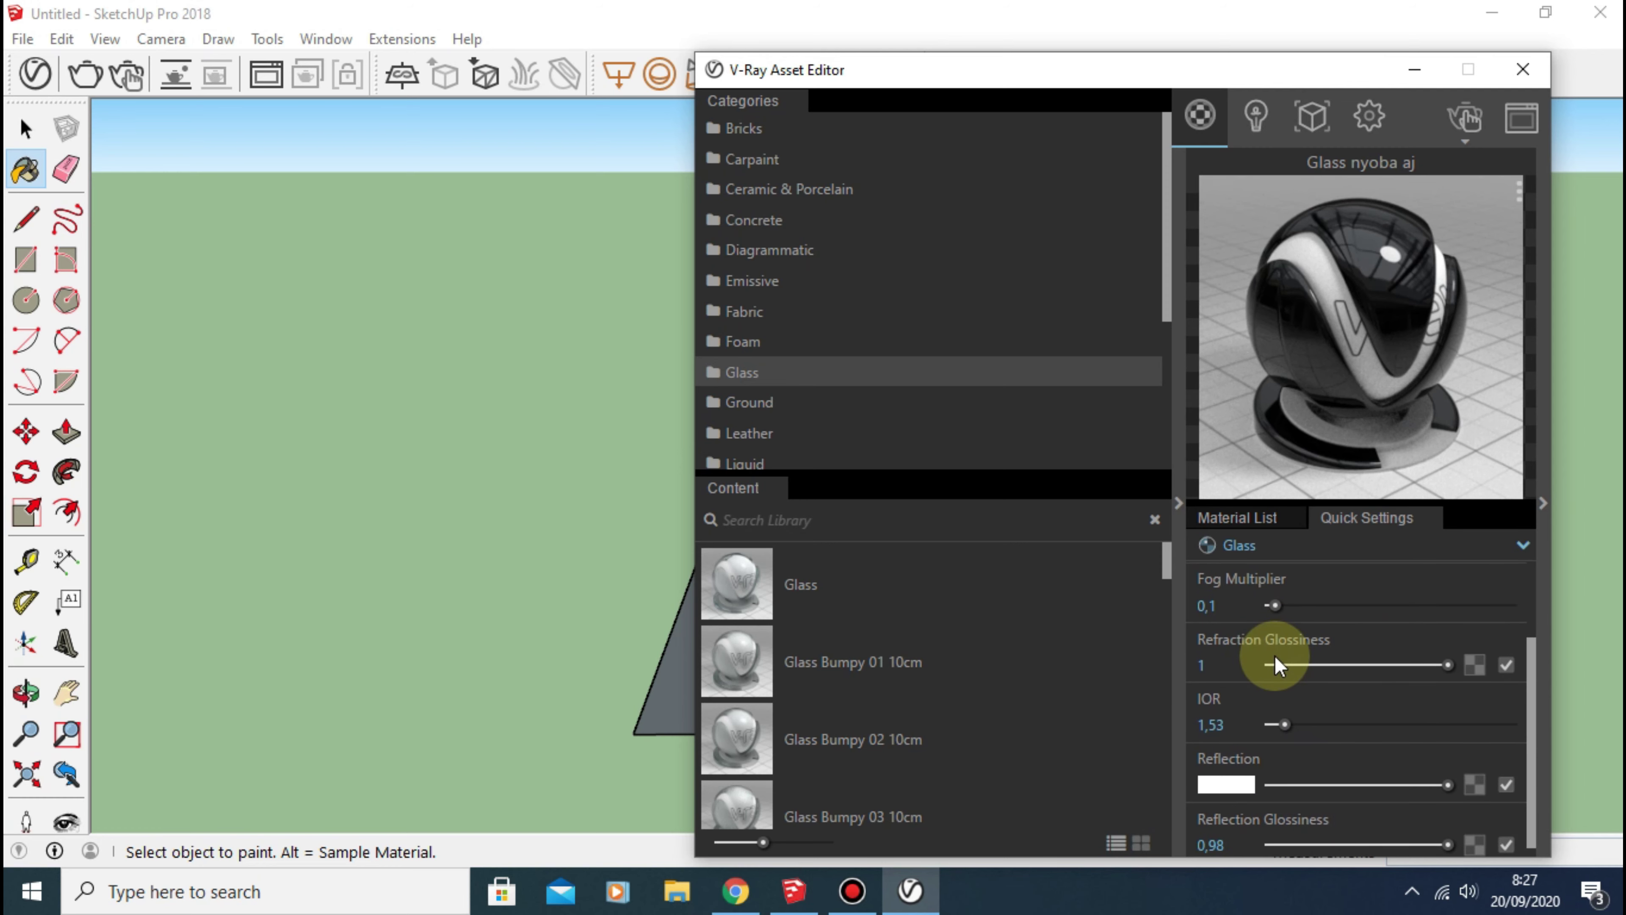
{"action": "scroll", "coordinate": [1274, 656], "scroll_direction": "down", "scroll_amount": 1}
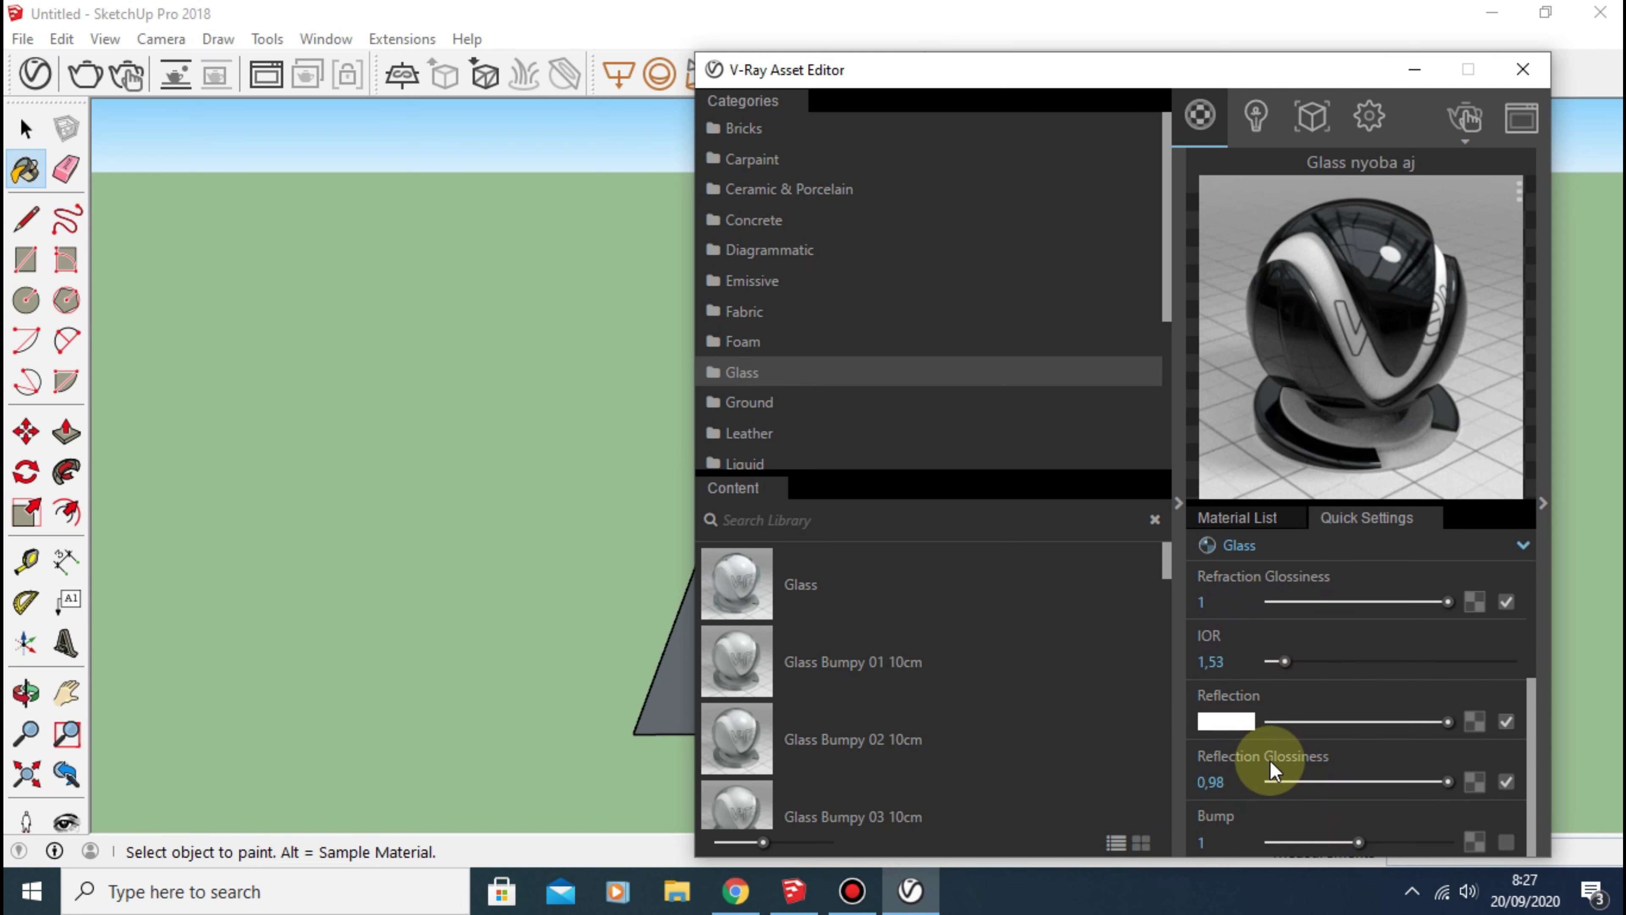
{"action": "mouse_move", "coordinate": [1209, 782]}
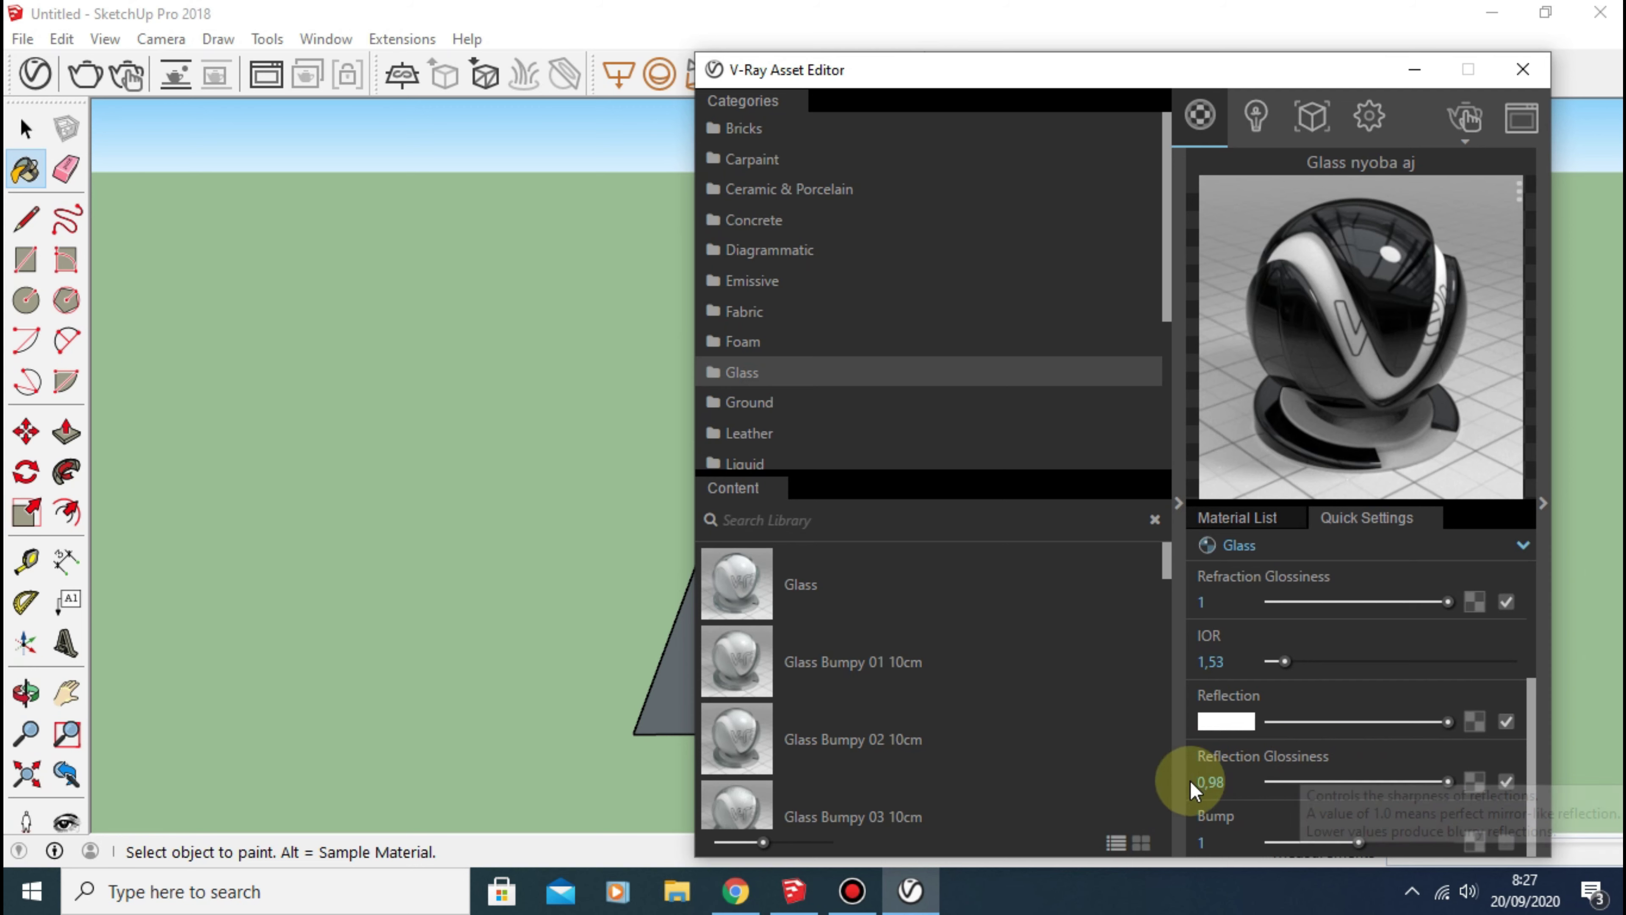
{"action": "scroll", "coordinate": [1216, 653], "scroll_direction": "up", "scroll_amount": 2}
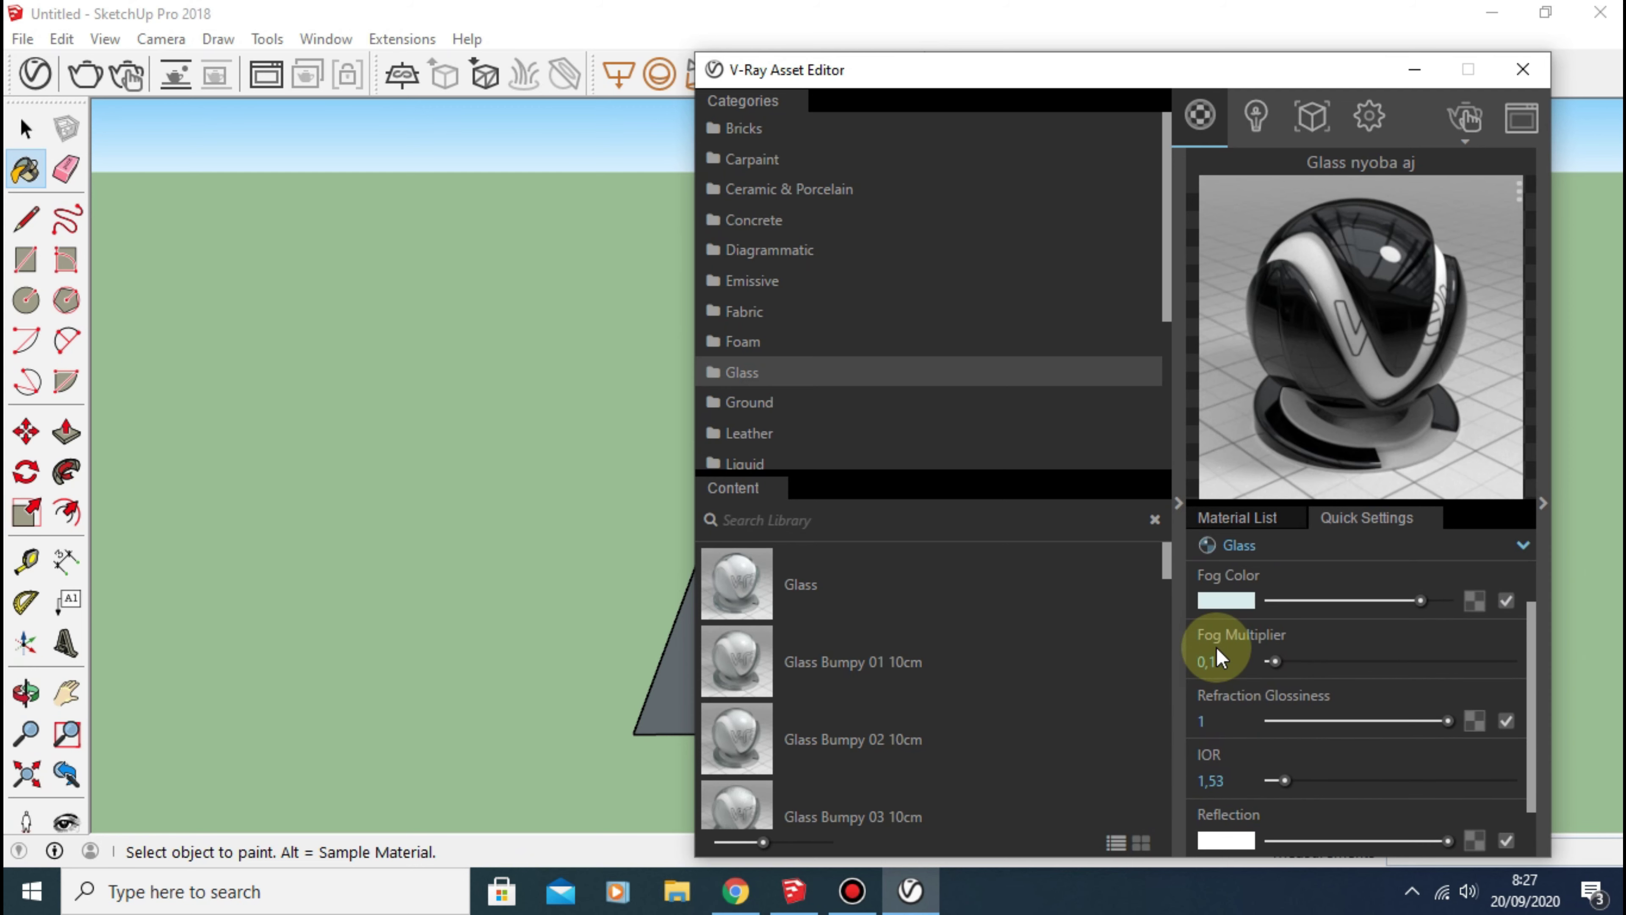
{"action": "scroll", "coordinate": [1264, 689], "scroll_direction": "down", "scroll_amount": 2}
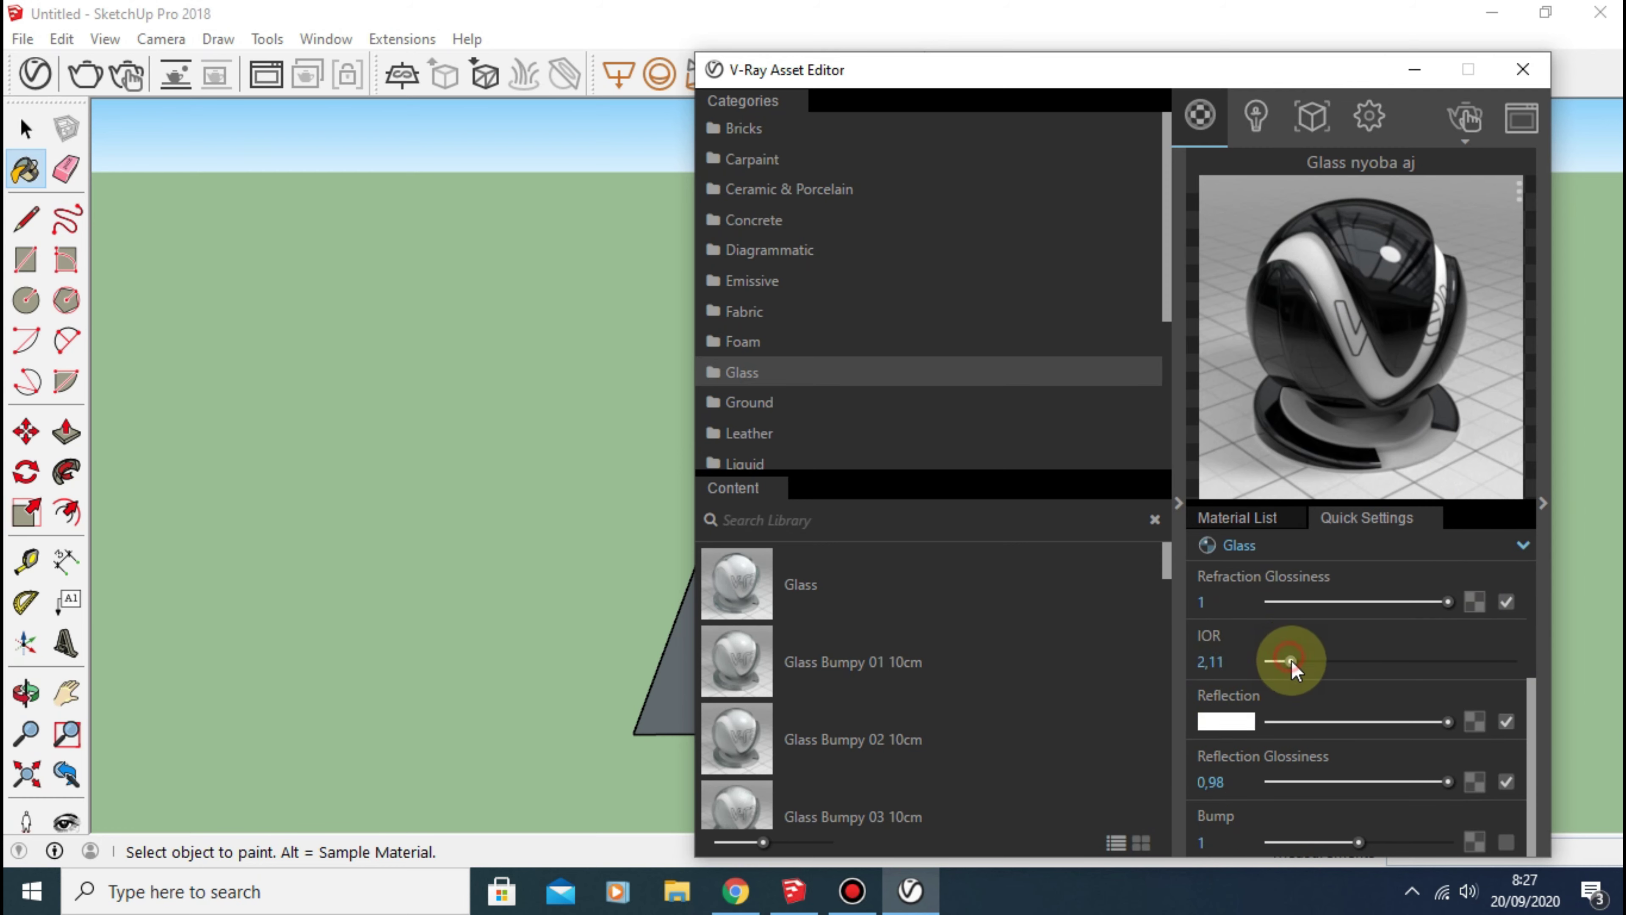
{"action": "mouse_move", "coordinate": [1291, 660]}
{"action": "left_mouse_down"}
{"action": "mouse_move", "coordinate": [1466, 661]}
{"action": "mouse_move", "coordinate": [1345, 659]}
{"action": "left_mouse_up"}
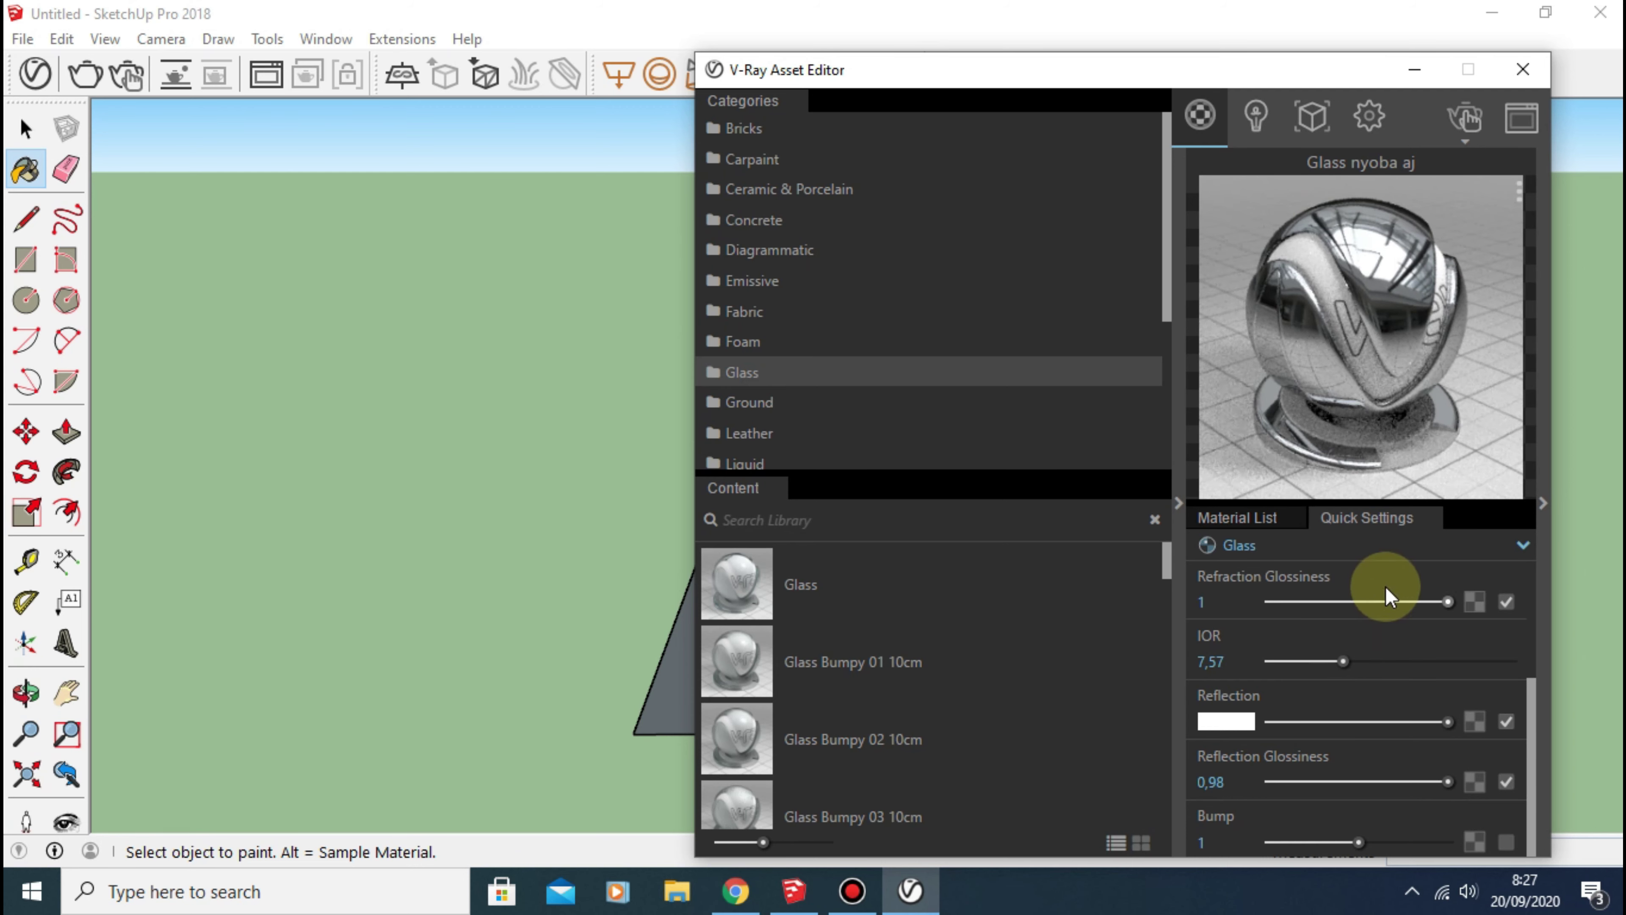
{"action": "scroll", "coordinate": [1255, 689], "scroll_direction": "up", "scroll_amount": 3}
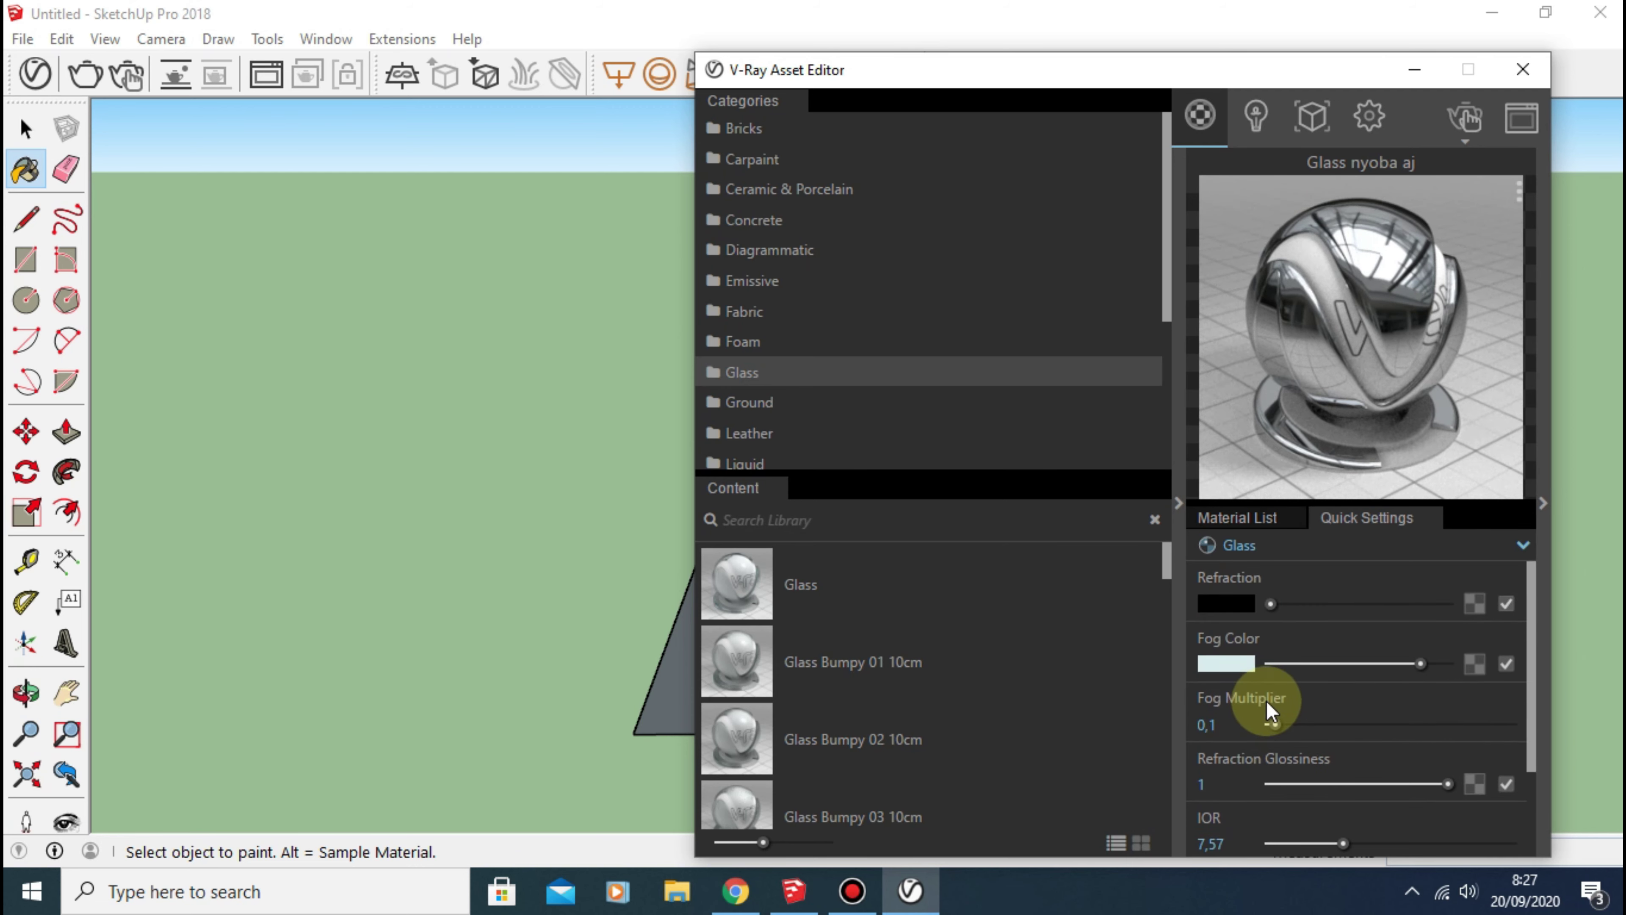
{"action": "scroll", "coordinate": [1277, 634], "scroll_direction": "down", "scroll_amount": 3}
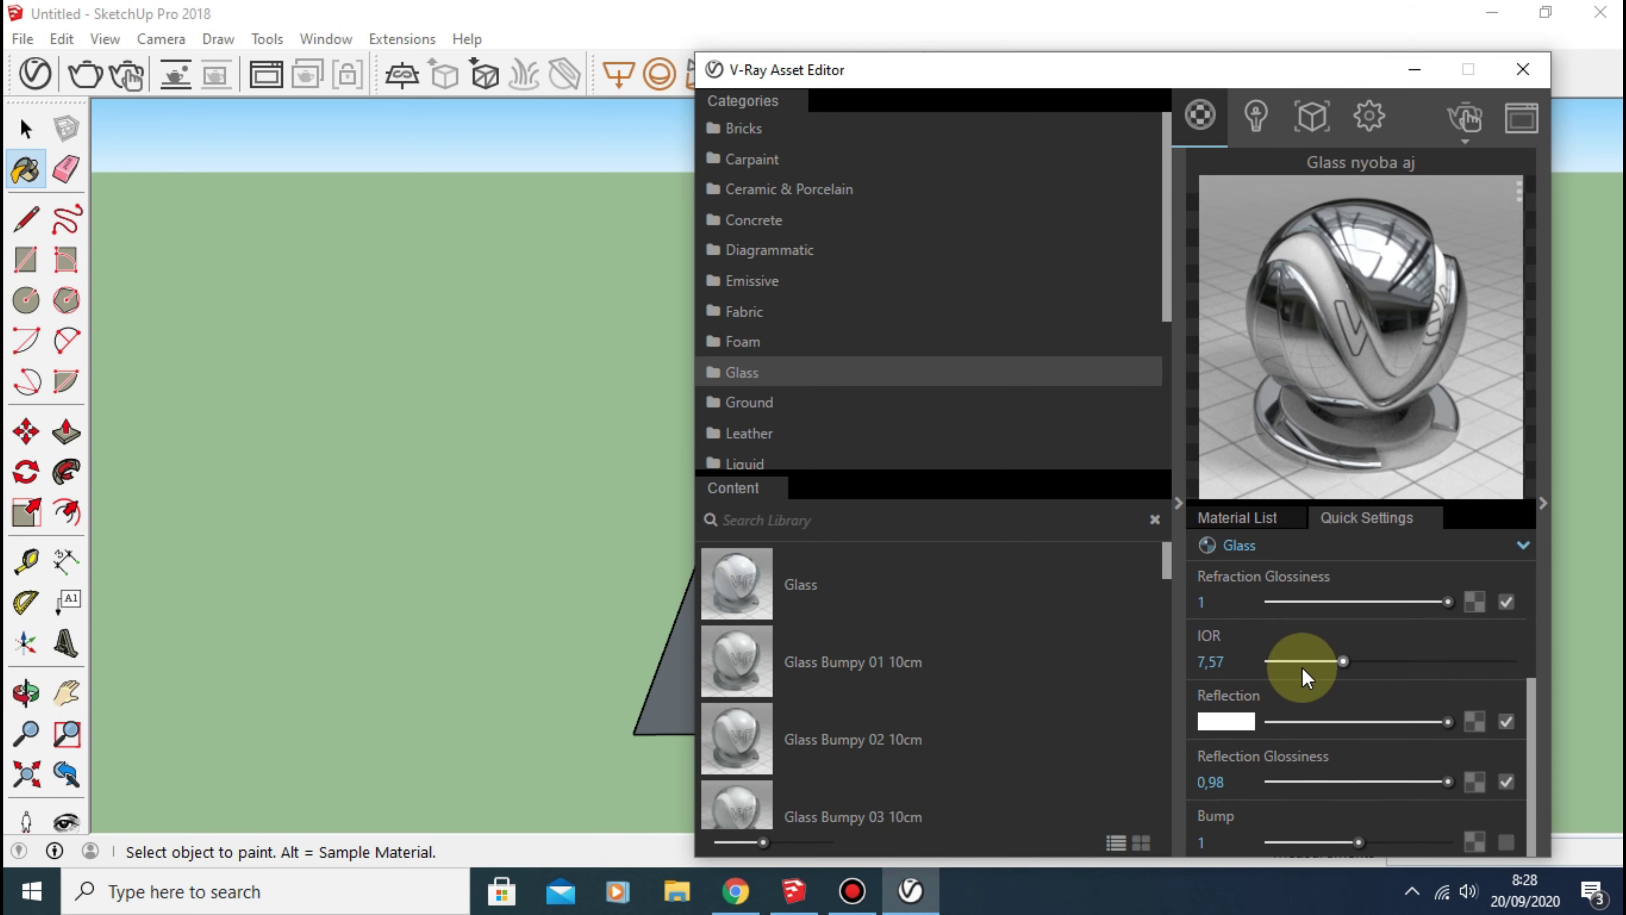
{"action": "scroll", "coordinate": [1325, 662], "scroll_direction": "up", "scroll_amount": 3}
{"action": "scroll", "coordinate": [1314, 690], "scroll_direction": "down", "scroll_amount": 1}
{"action": "scroll", "coordinate": [1314, 693], "scroll_direction": "down", "scroll_amount": 2}
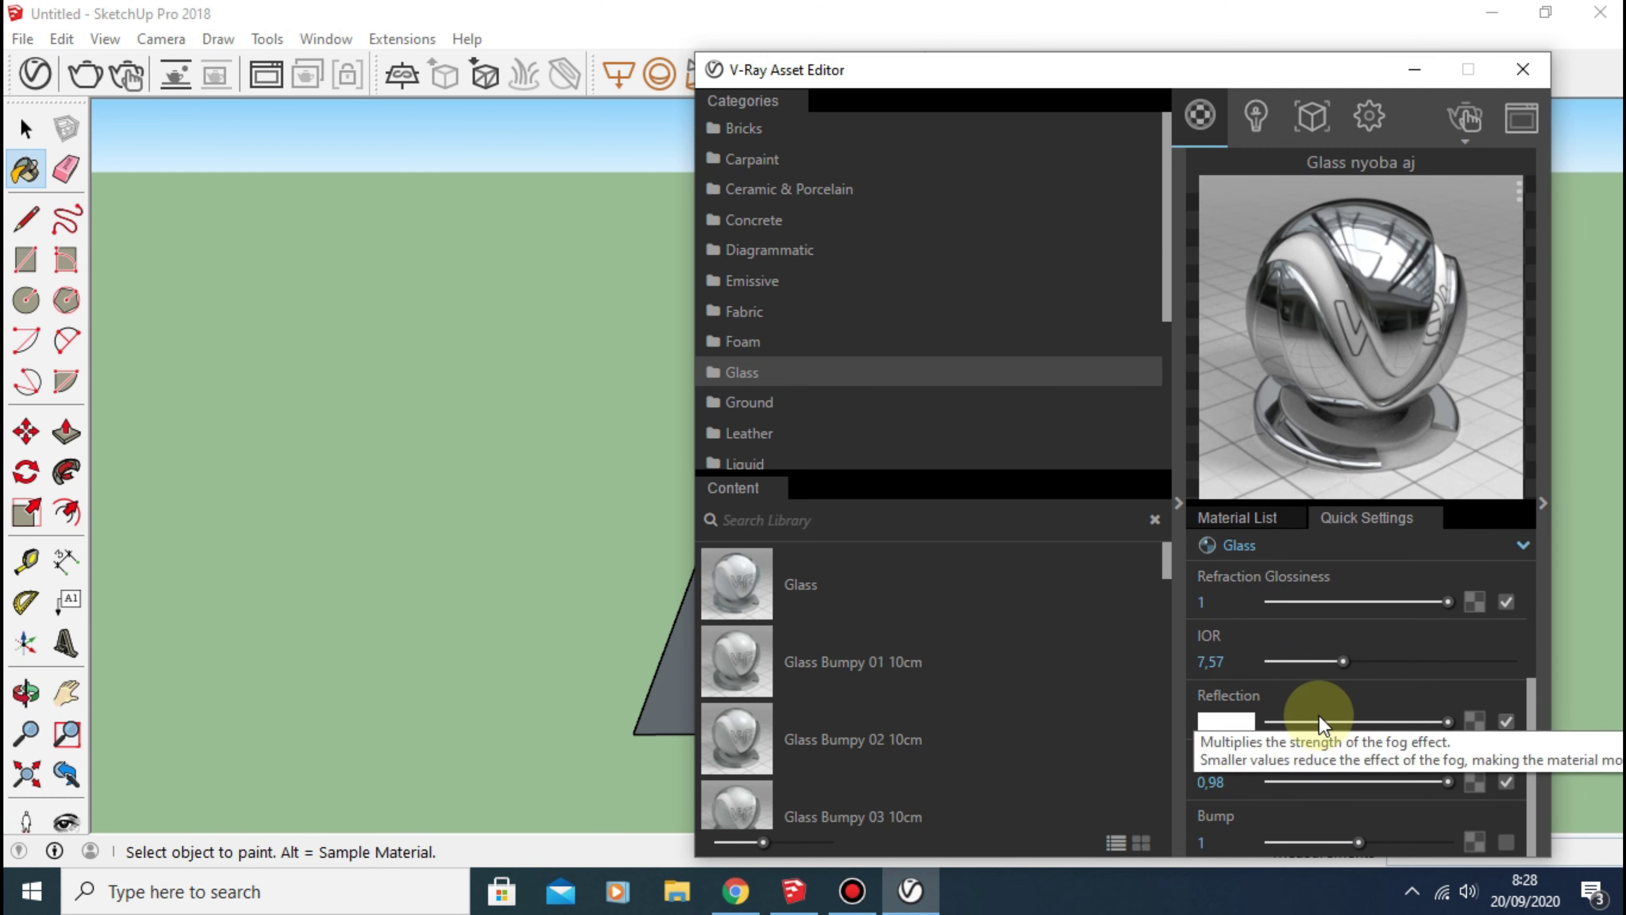
{"action": "scroll", "coordinate": [1306, 660], "scroll_direction": "up", "scroll_amount": 1}
{"action": "scroll", "coordinate": [1300, 660], "scroll_direction": "up", "scroll_amount": 2}
{"action": "scroll", "coordinate": [1310, 669], "scroll_direction": "up", "scroll_amount": 1}
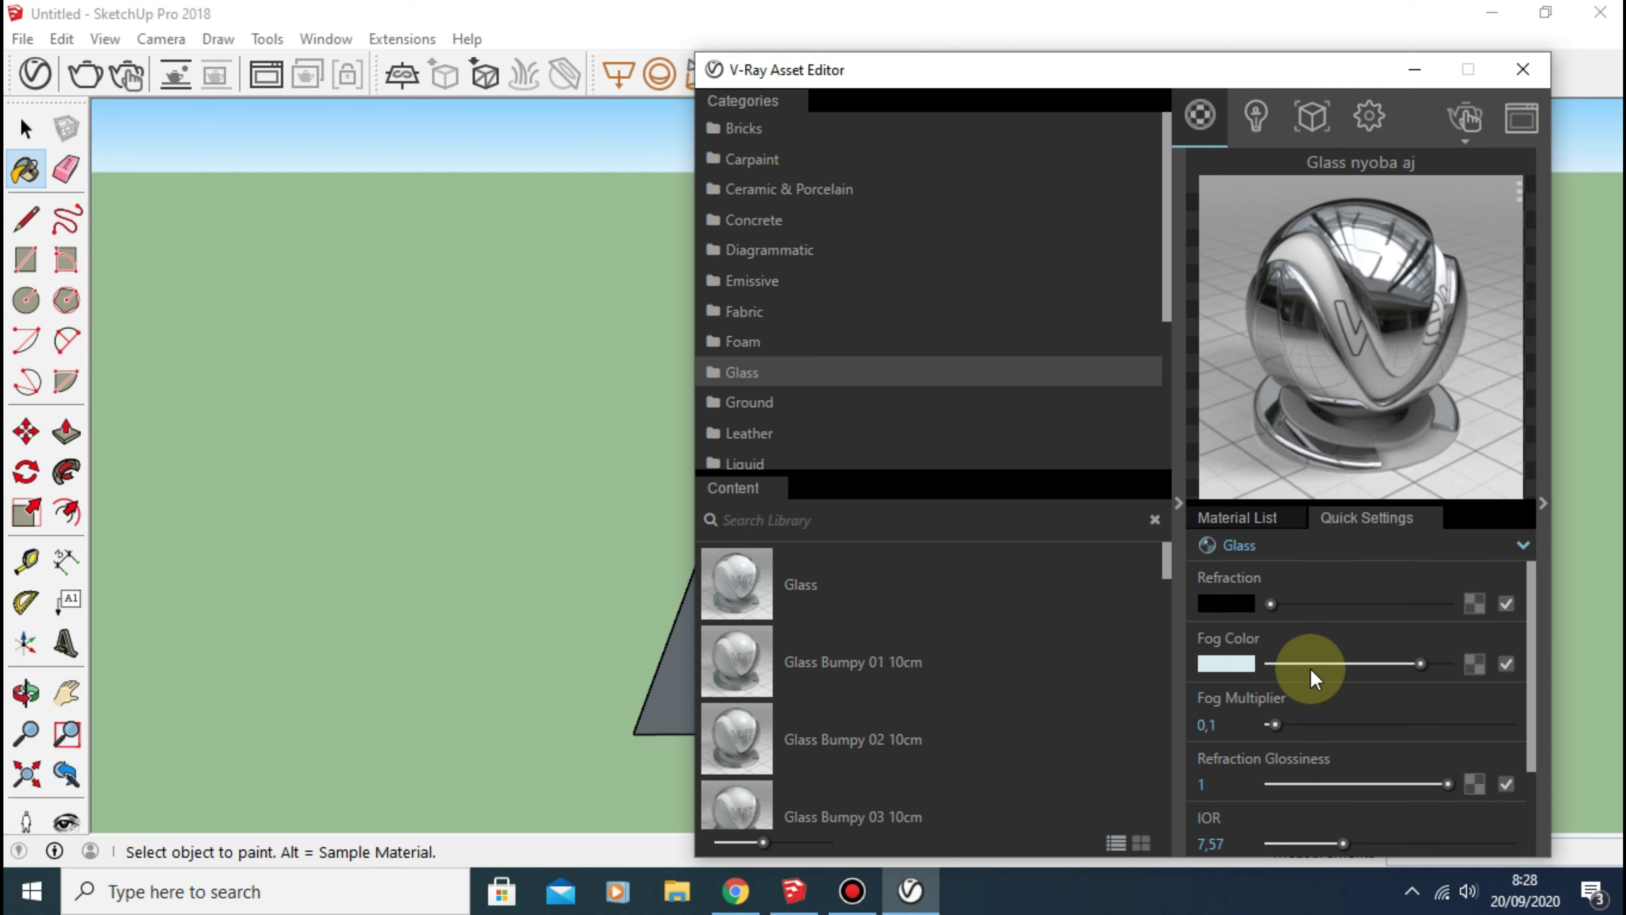
{"action": "scroll", "coordinate": [1310, 668], "scroll_direction": "down", "scroll_amount": 1}
{"action": "scroll", "coordinate": [1300, 641], "scroll_direction": "down", "scroll_amount": 1}
{"action": "scroll", "coordinate": [1339, 612], "scroll_direction": "up", "scroll_amount": 2}
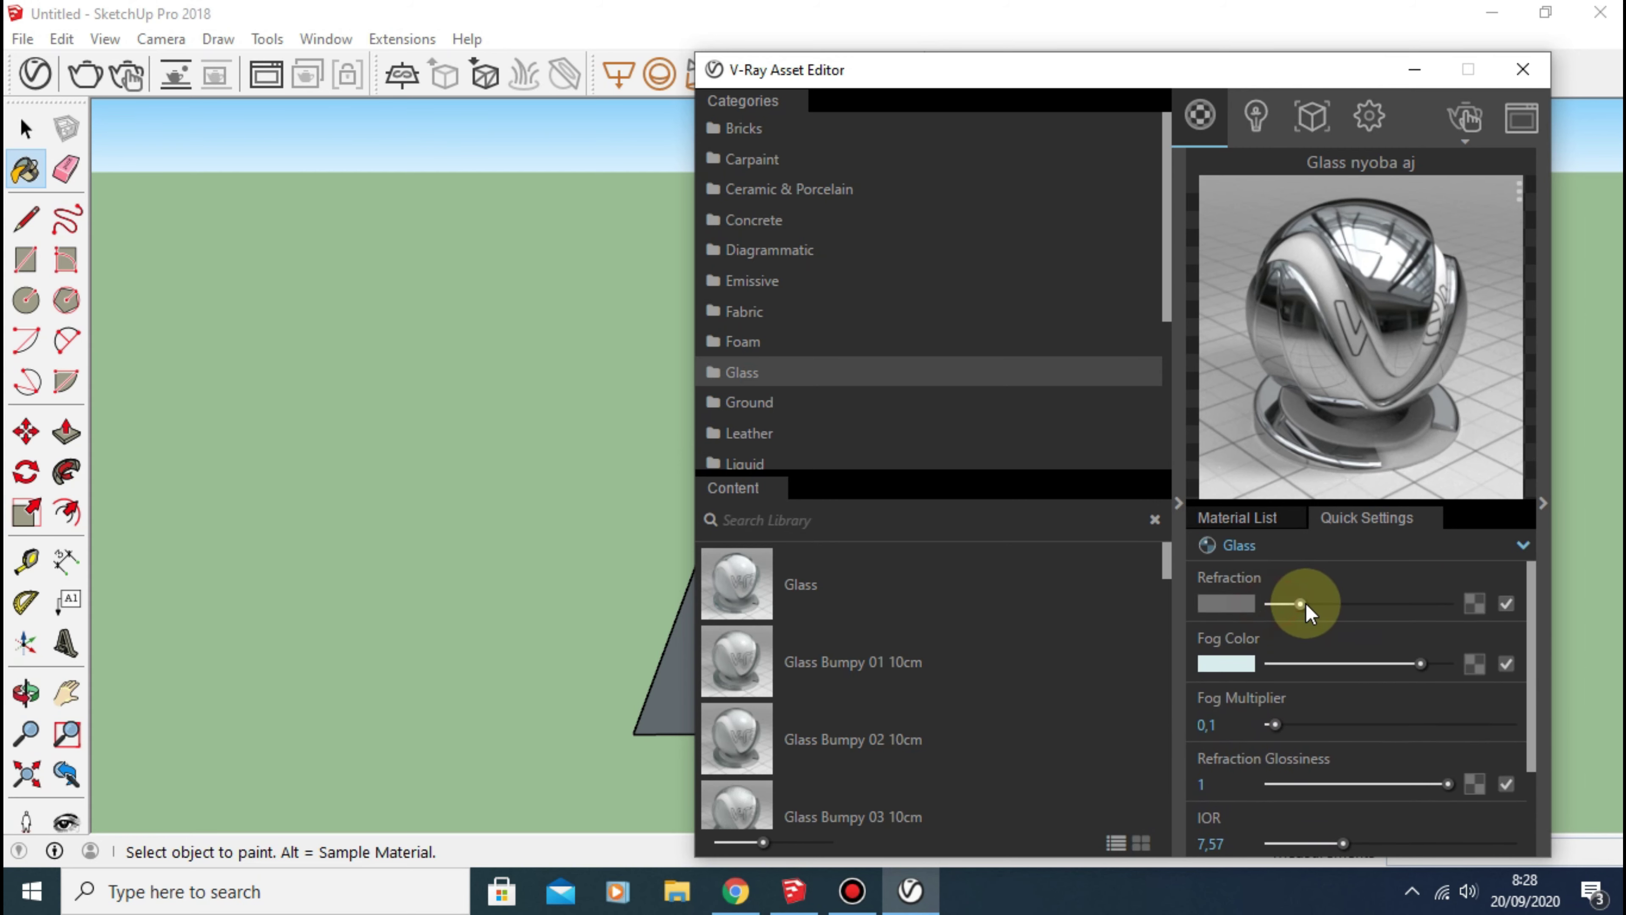
{"action": "left_click_drag", "start_coordinate": [1394, 605], "coordinate": [1424, 606]}
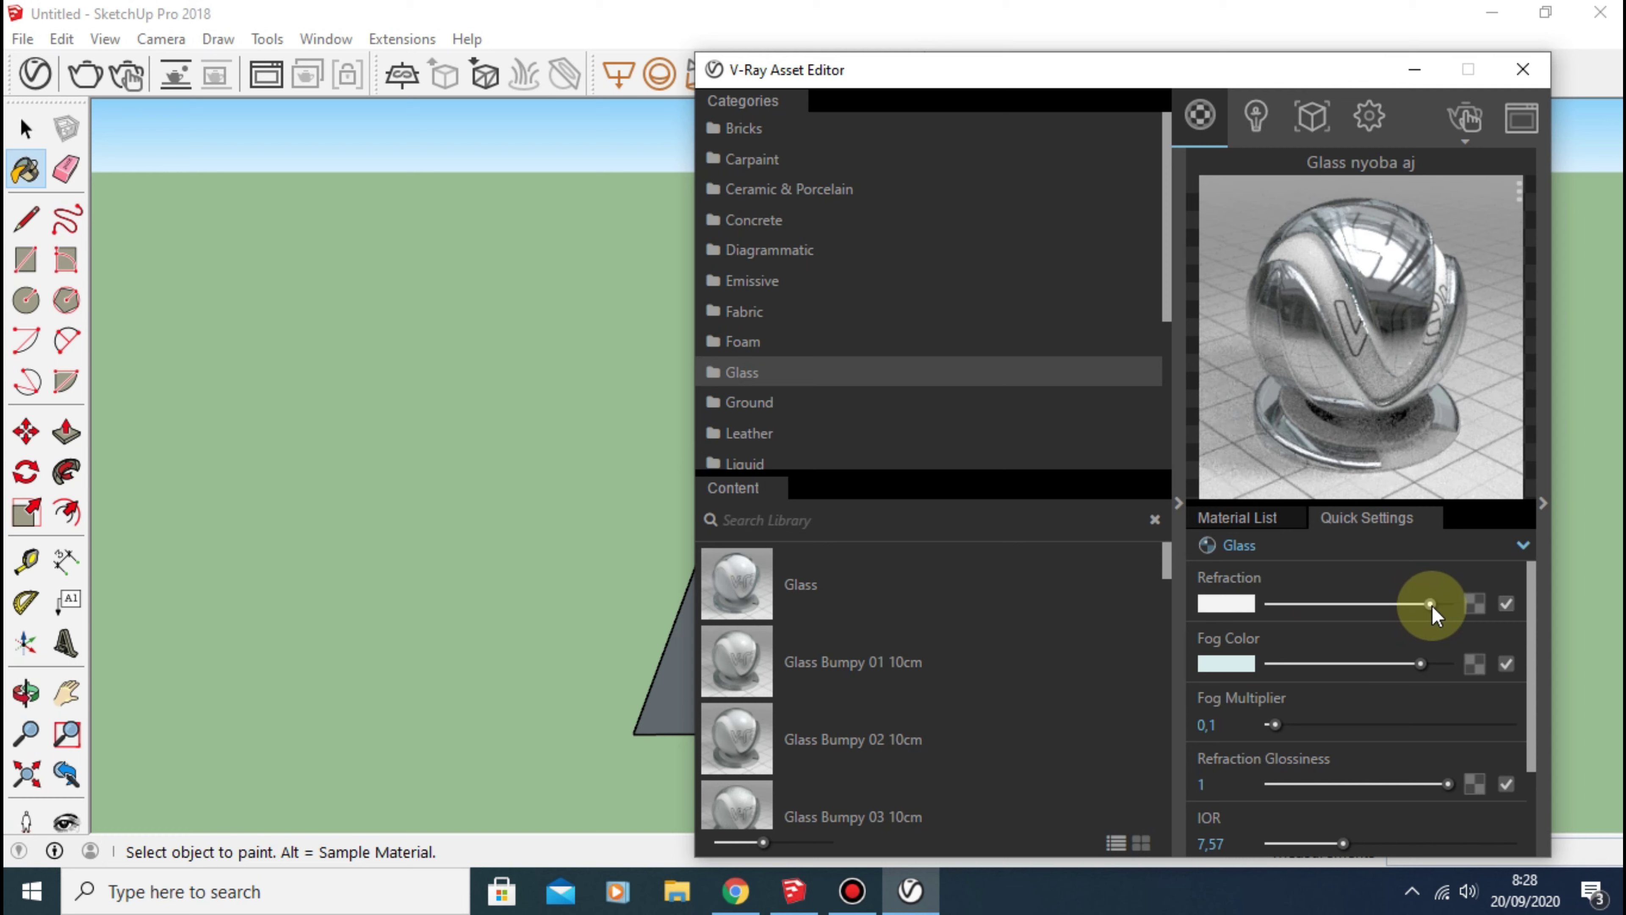
{"action": "left_click_drag", "start_coordinate": [1433, 606], "coordinate": [1462, 605]}
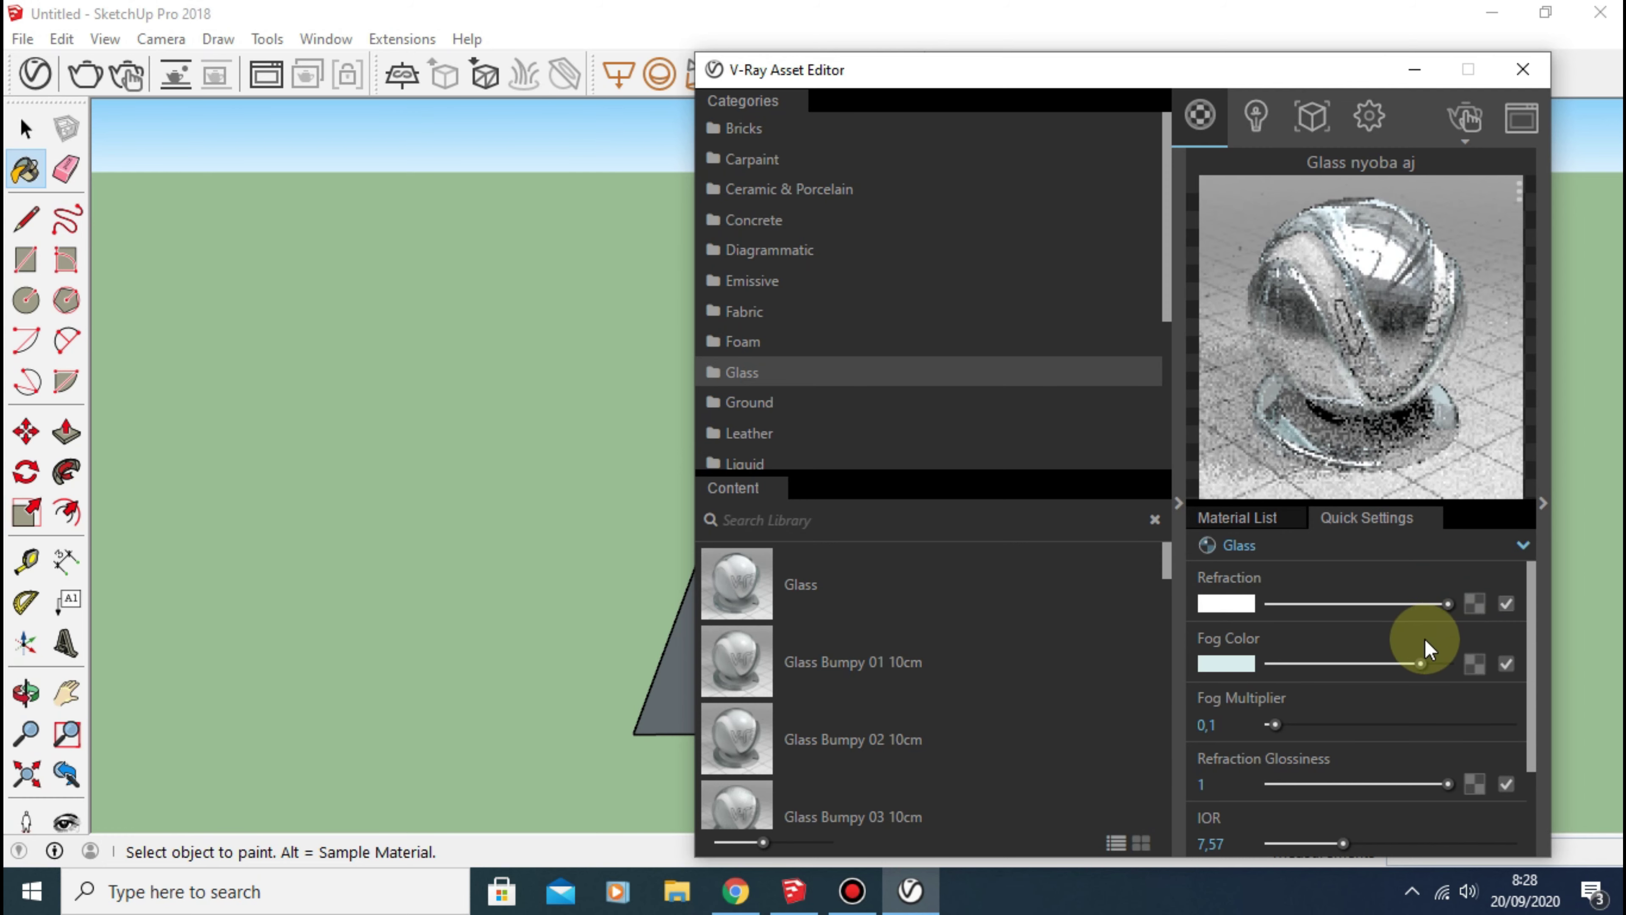
{"action": "scroll", "coordinate": [1352, 730], "scroll_direction": "down", "scroll_amount": 1}
{"action": "scroll", "coordinate": [1347, 727], "scroll_direction": "down", "scroll_amount": 2}
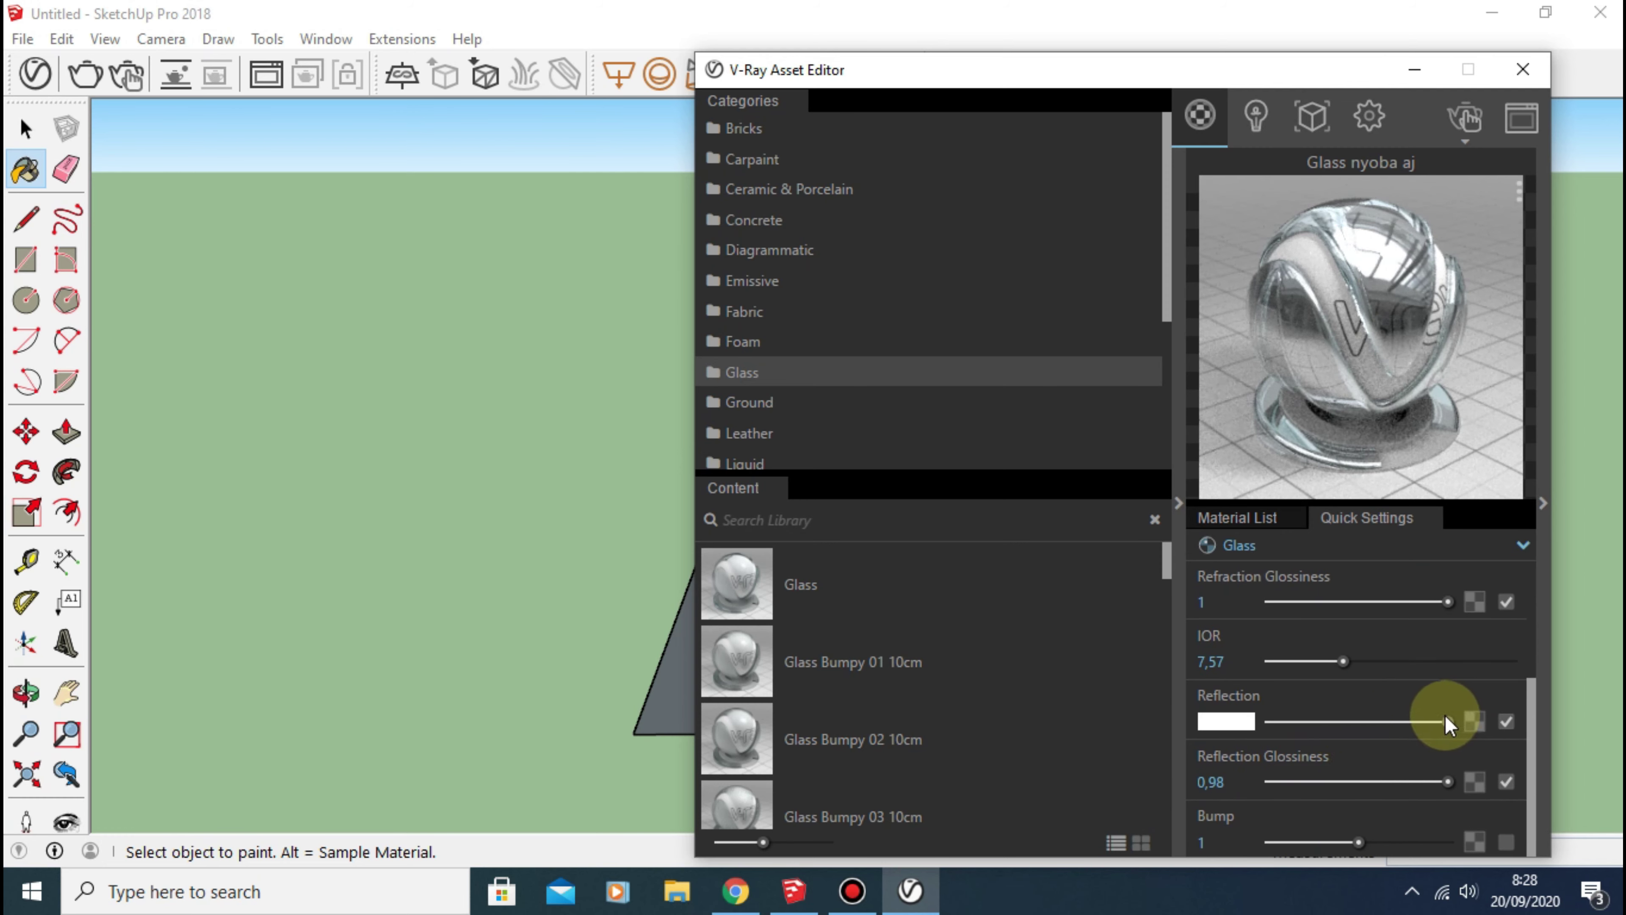
{"action": "mouse_move", "coordinate": [1445, 716]}
{"action": "left_mouse_down"}
{"action": "mouse_move", "coordinate": [1270, 719]}
{"action": "mouse_move", "coordinate": [1451, 724]}
{"action": "left_mouse_up"}
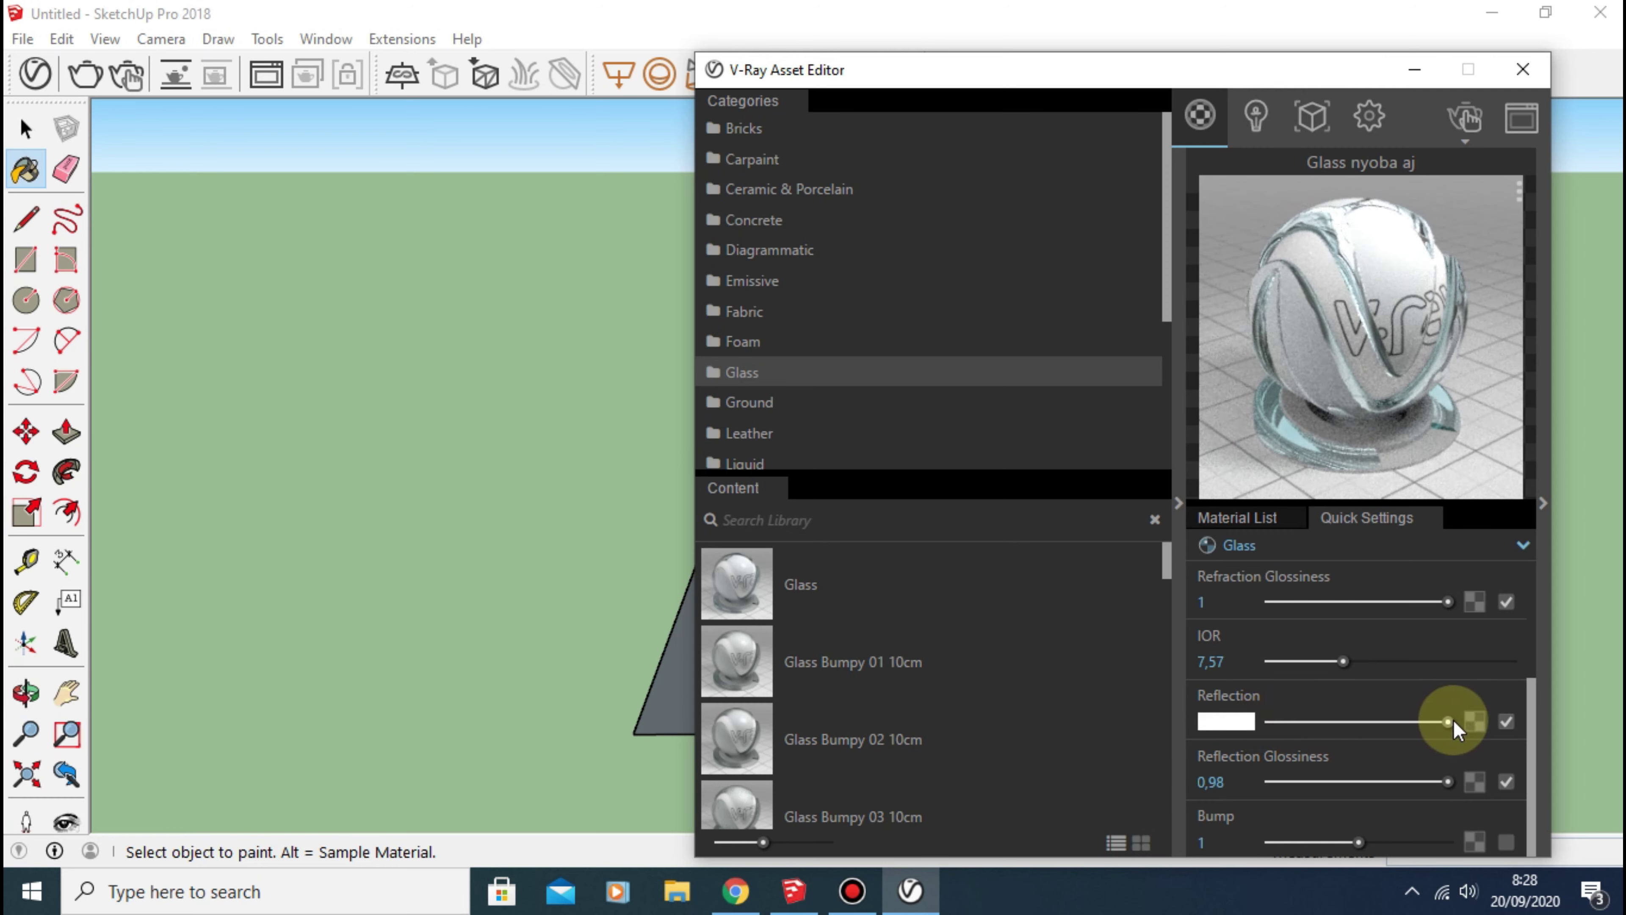
{"action": "scroll", "coordinate": [1392, 731], "scroll_direction": "up", "scroll_amount": 3}
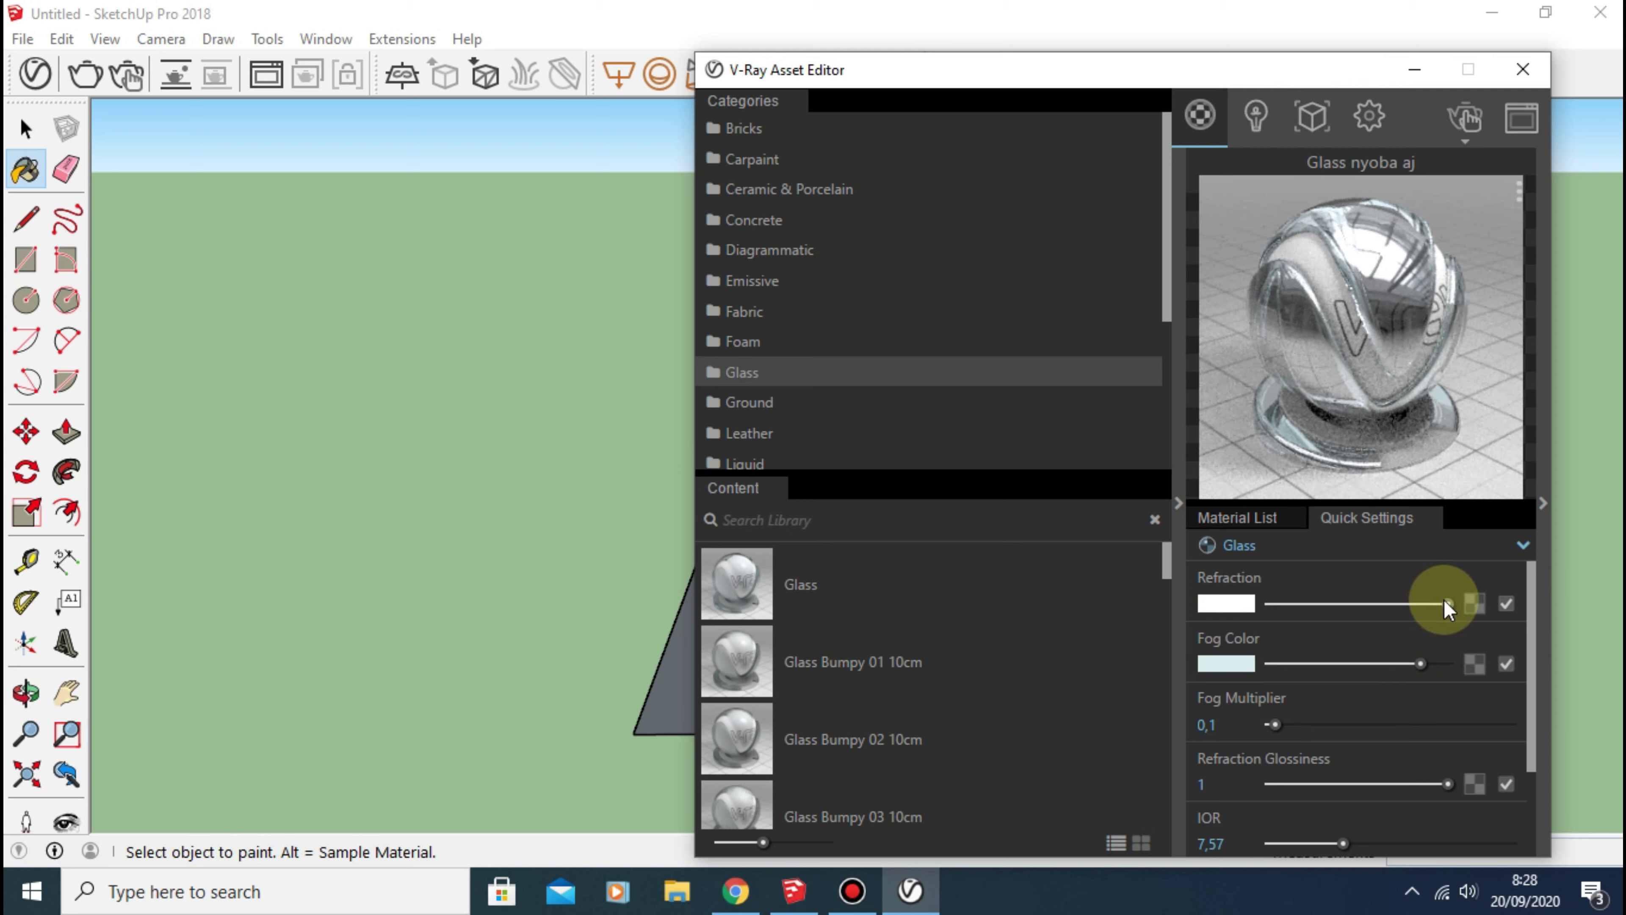
{"action": "left_click_drag", "start_coordinate": [1446, 604], "coordinate": [1278, 605]}
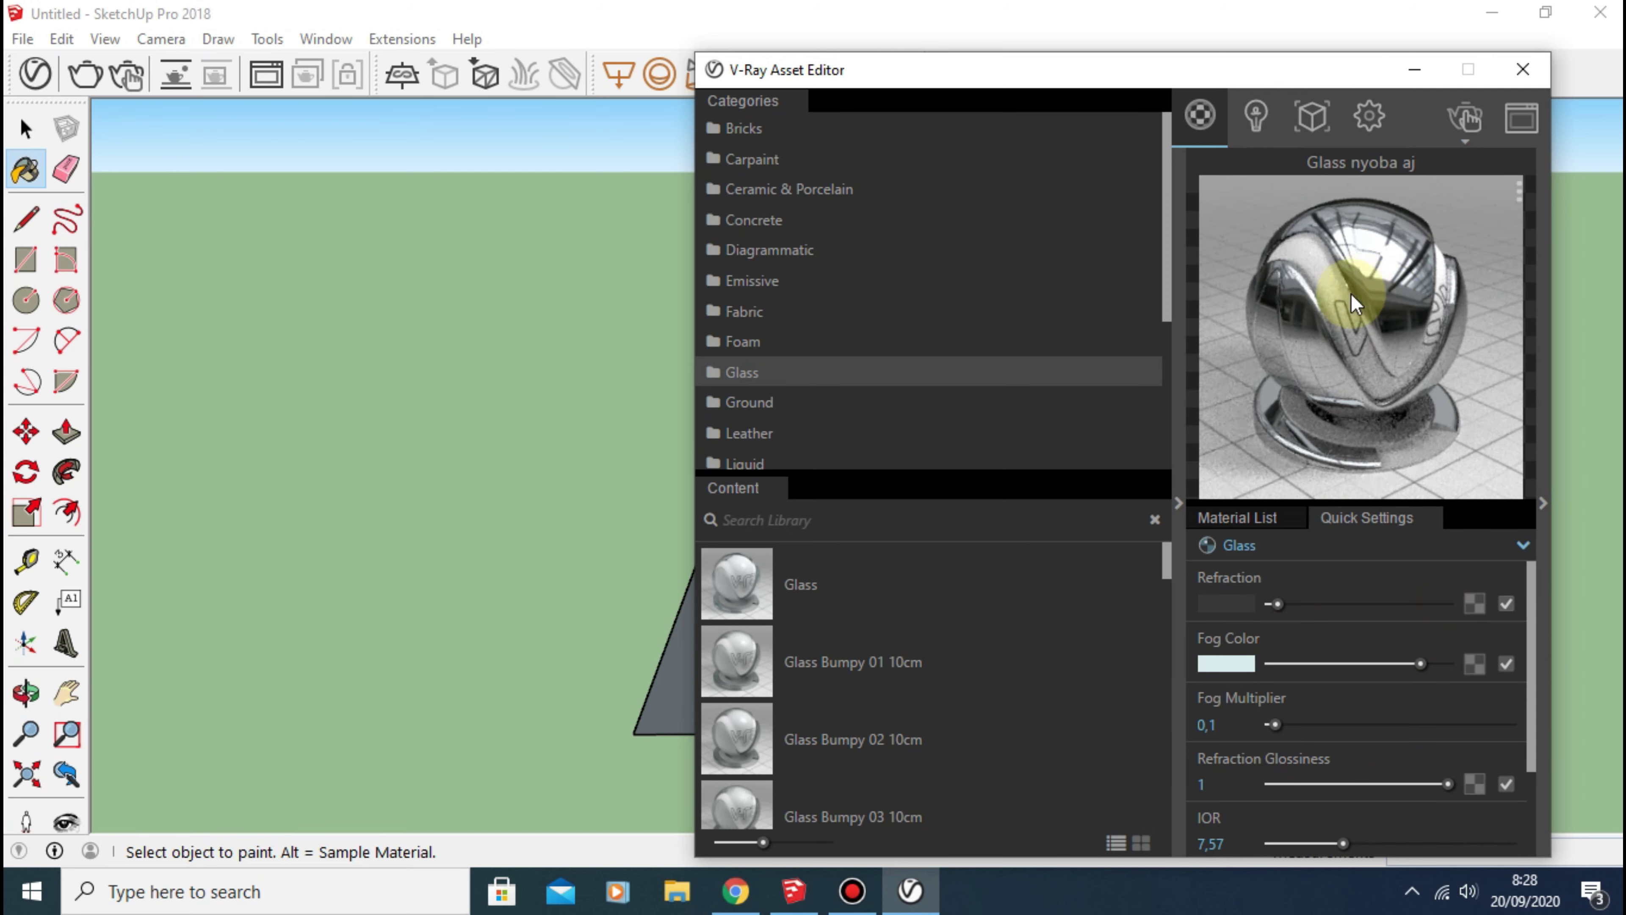
{"action": "scroll", "coordinate": [1294, 699], "scroll_direction": "down", "scroll_amount": 3}
{"action": "scroll", "coordinate": [1300, 721], "scroll_direction": "up", "scroll_amount": 2}
{"action": "scroll", "coordinate": [1293, 659], "scroll_direction": "up", "scroll_amount": 2}
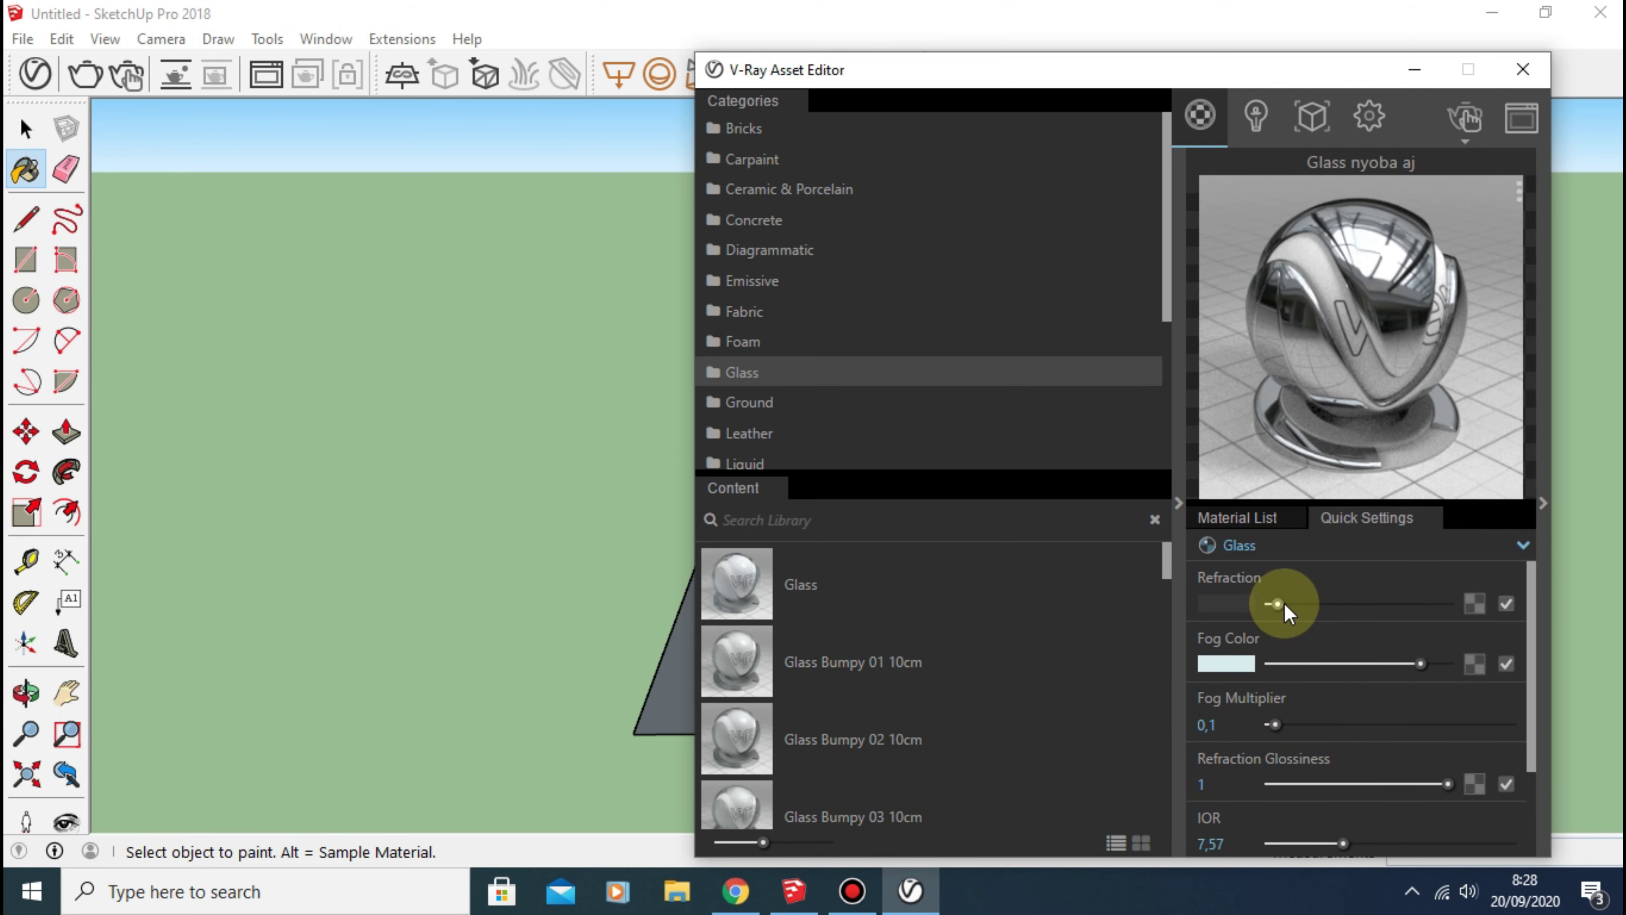
{"action": "scroll", "coordinate": [1284, 685], "scroll_direction": "down", "scroll_amount": 3}
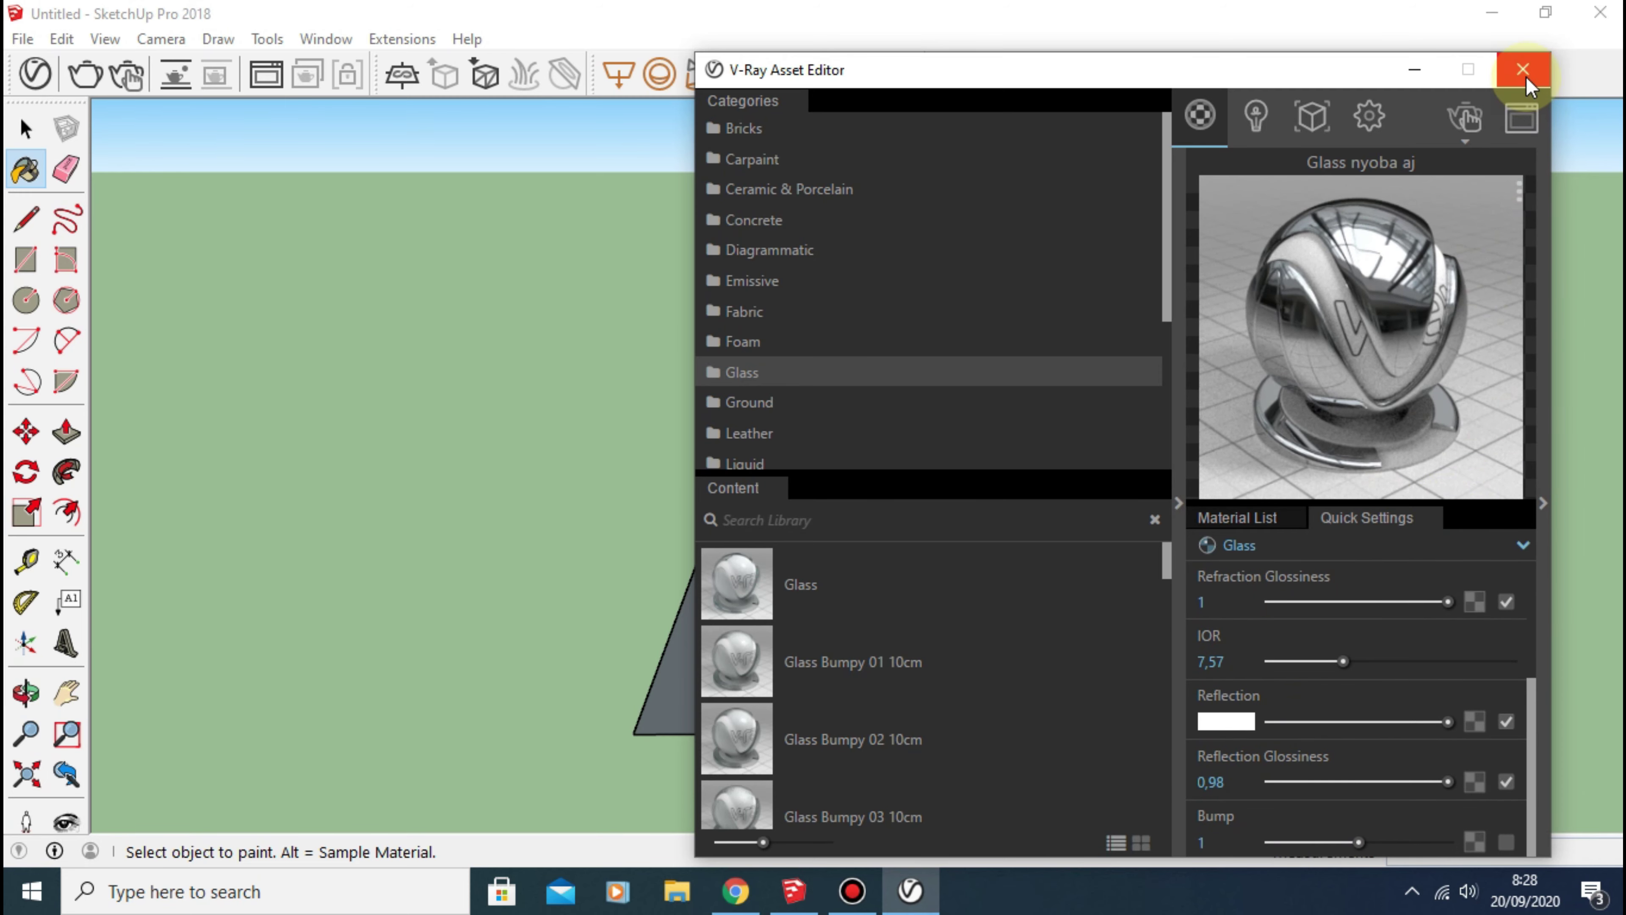
Step: Hide the Asset Editor, start the V-Ray interactive render, and minimize the frame buffer
{"action": "left_click", "coordinate": [1416, 69]}
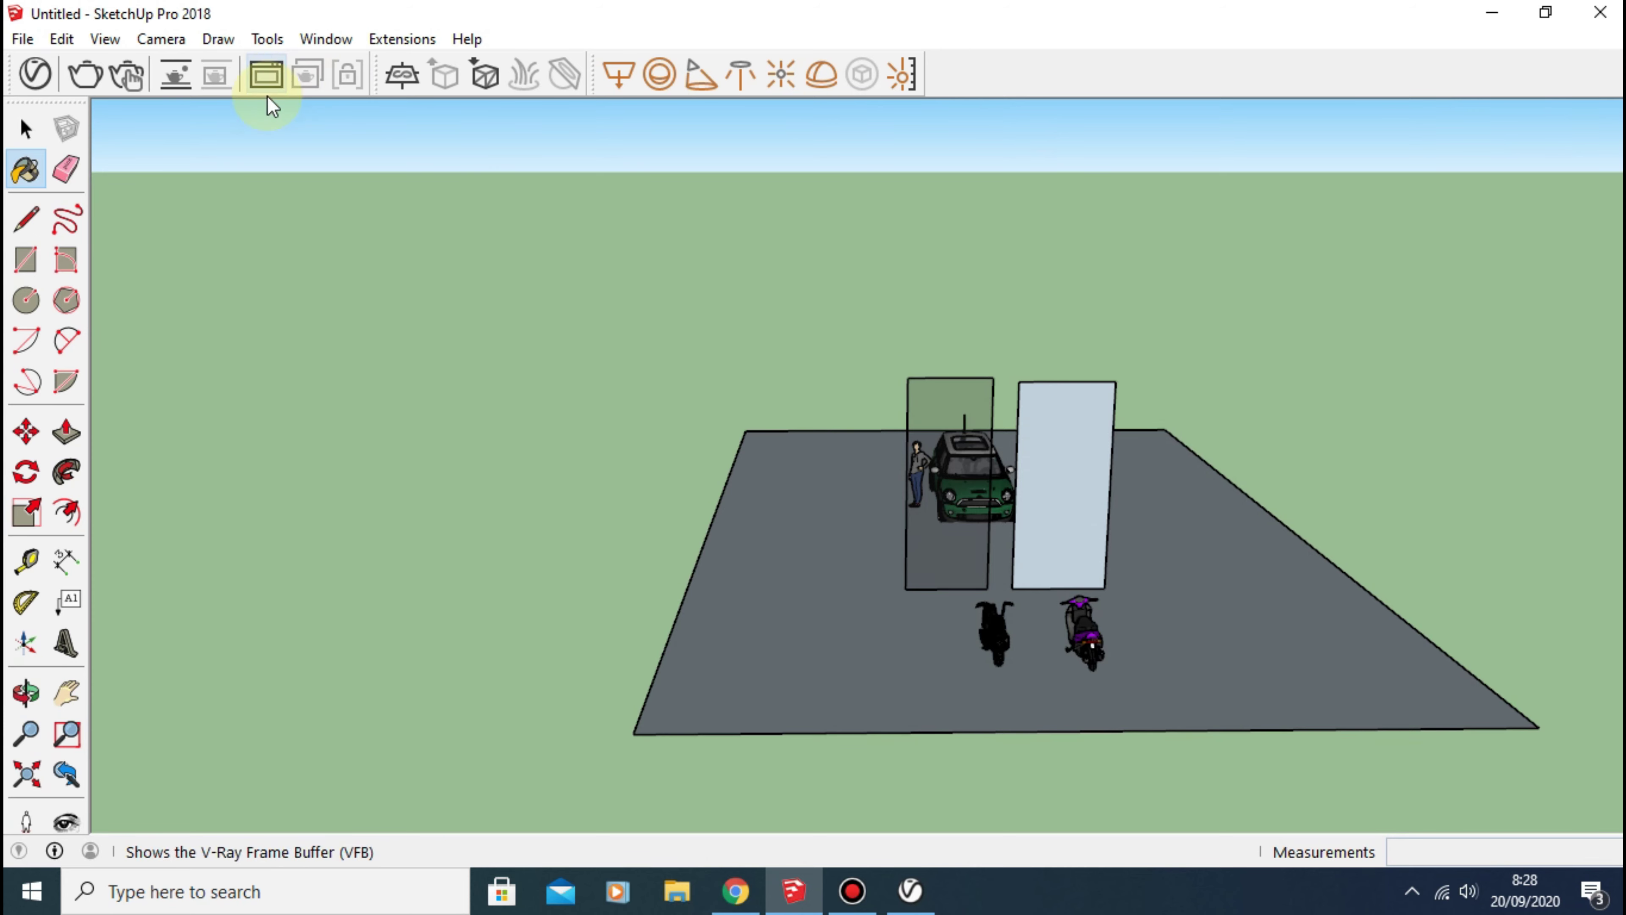
{"action": "left_click", "coordinate": [129, 76]}
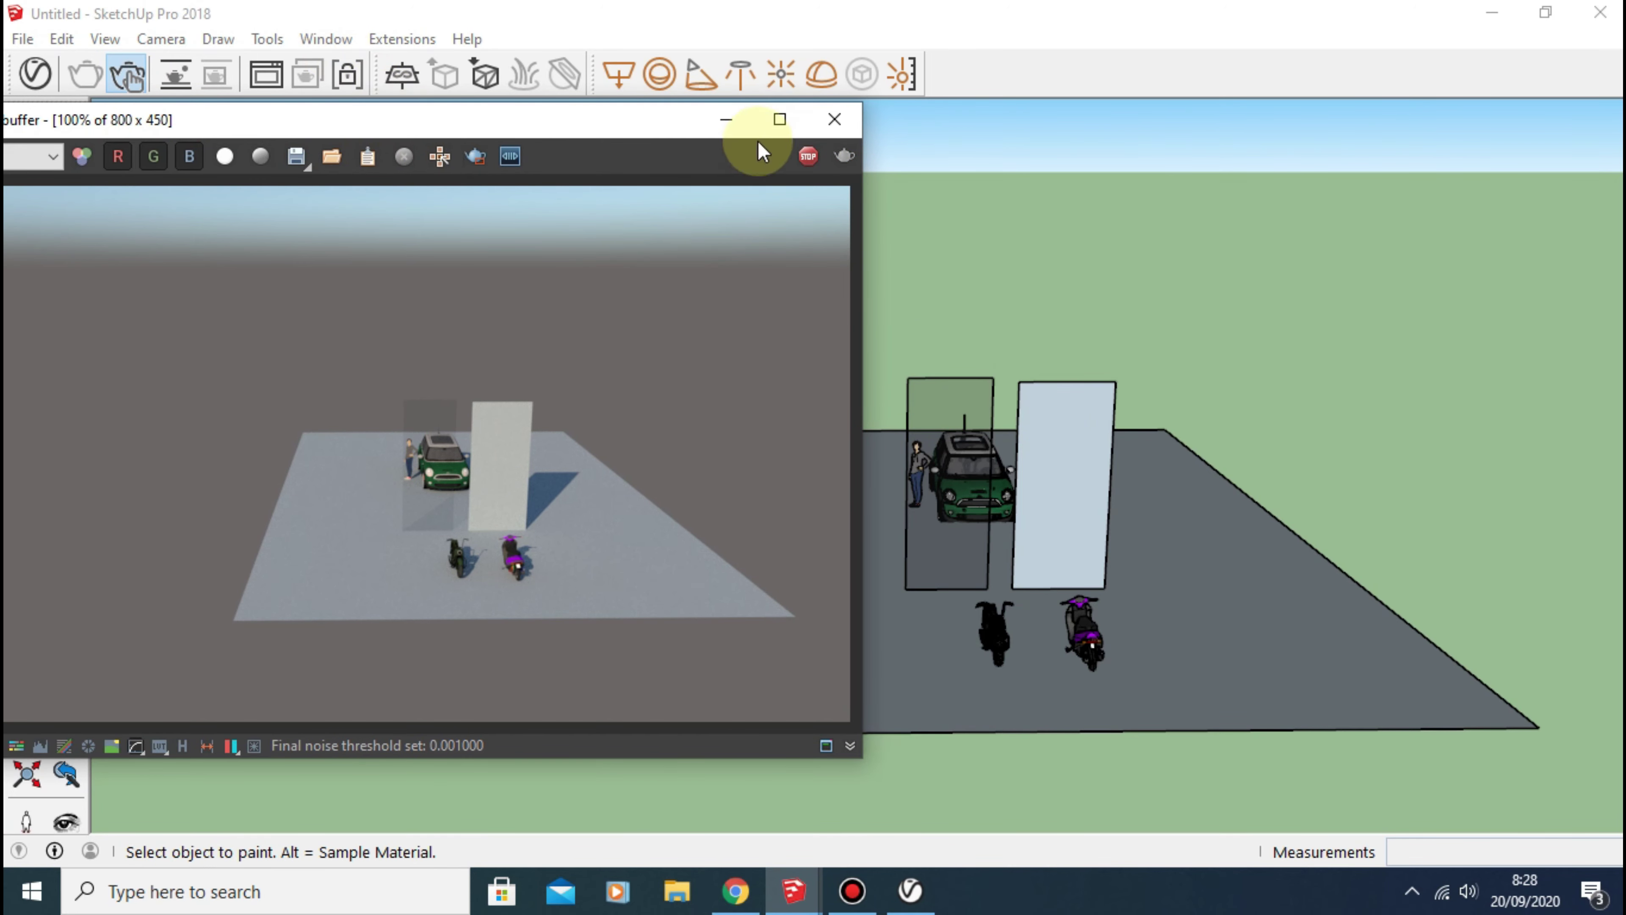
{"action": "left_click", "coordinate": [730, 118]}
Step: Paint the right-hand white panel with Glass nyoba aj and restart the interactive render
{"action": "left_click", "coordinate": [26, 171]}
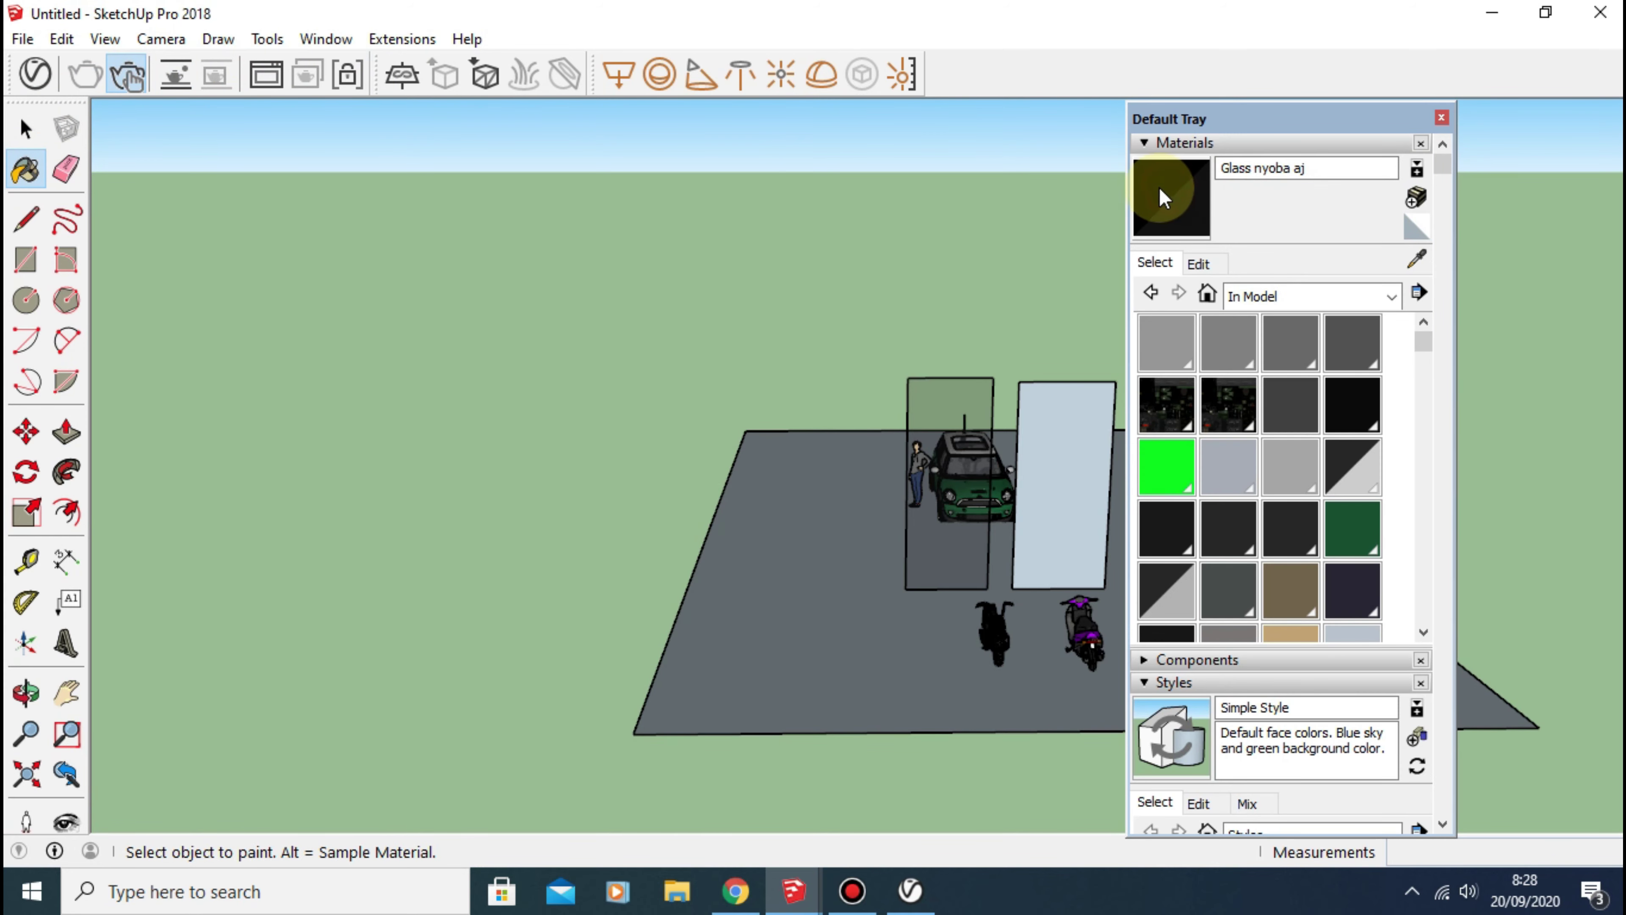
{"action": "left_click", "coordinate": [1071, 431]}
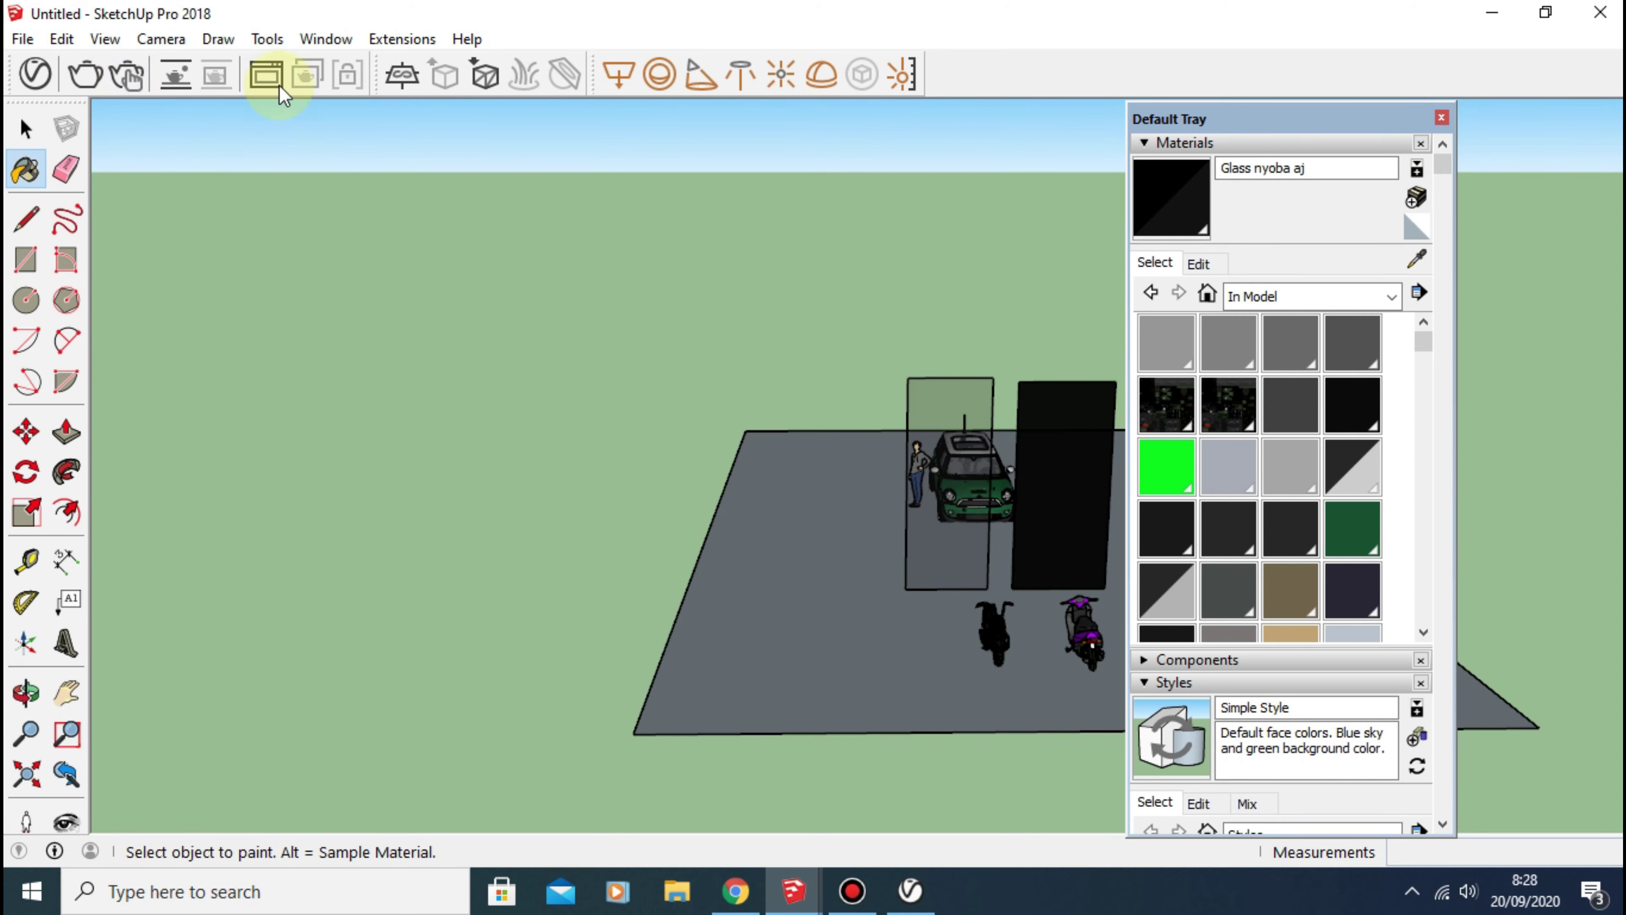
{"action": "left_click", "coordinate": [132, 77]}
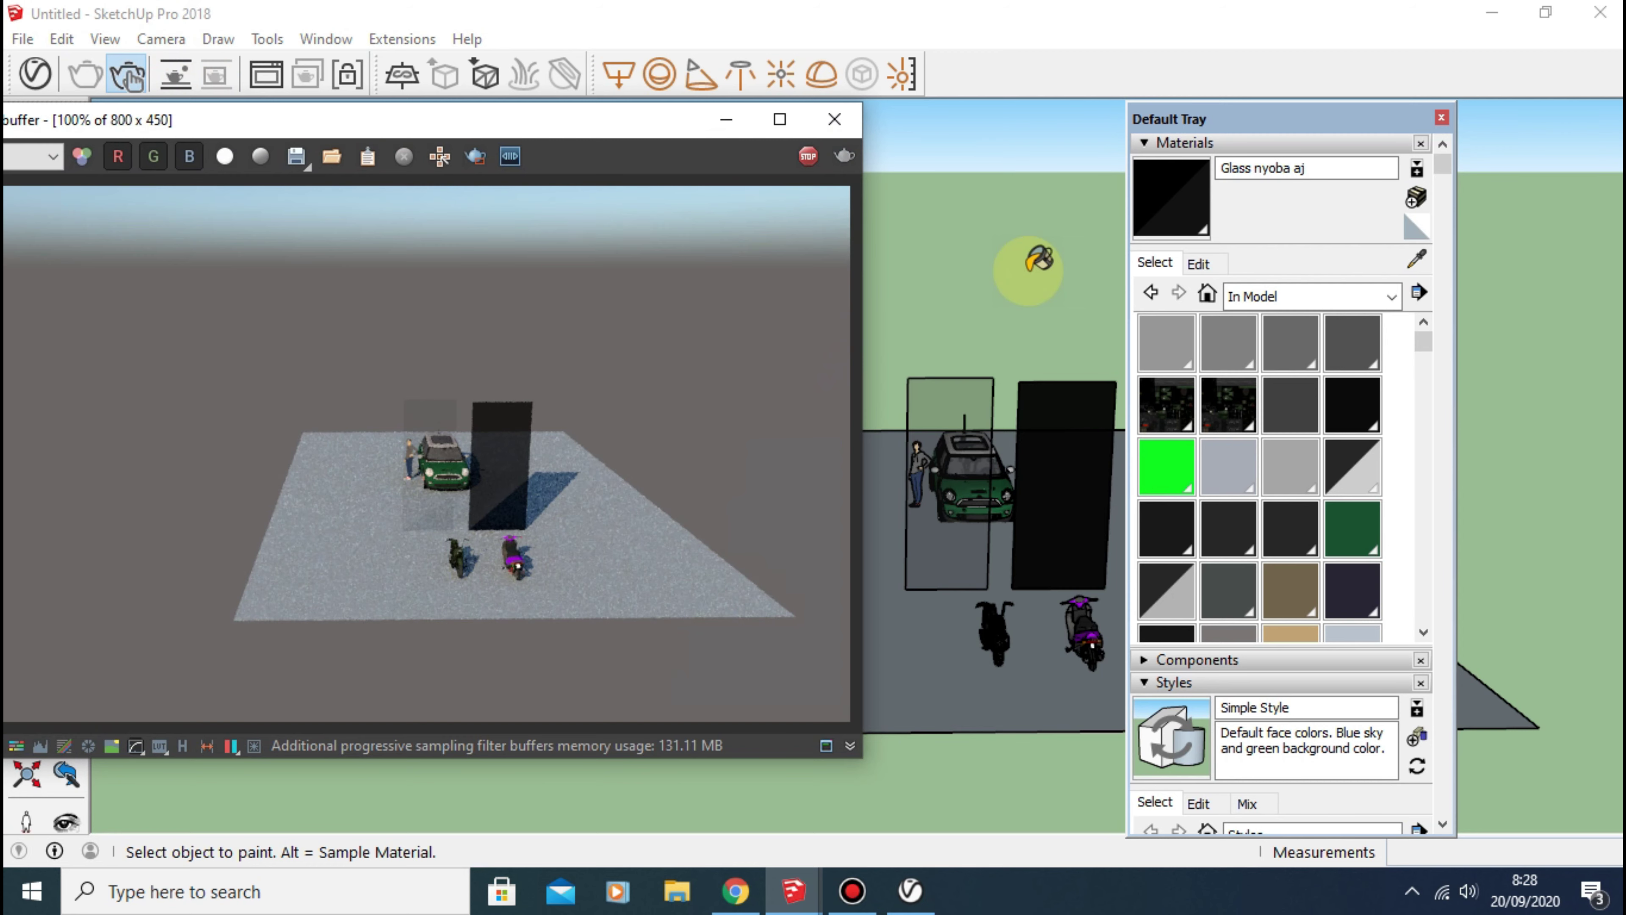
Step: Move the frame buffer aside and orbit around to view the car and panels from behind
{"action": "mouse_move", "coordinate": [1037, 259]}
{"action": "middle_mouse_down"}
{"action": "mouse_move", "coordinate": [936, 272]}
{"action": "mouse_move", "coordinate": [935, 256]}
{"action": "mouse_move", "coordinate": [950, 307]}
{"action": "mouse_move", "coordinate": [1288, 352]}
{"action": "mouse_move", "coordinate": [1027, 457]}
{"action": "mouse_move", "coordinate": [1609, 436]}
{"action": "mouse_move", "coordinate": [860, 581]}
{"action": "mouse_move", "coordinate": [1006, 611]}
{"action": "mouse_move", "coordinate": [1008, 636]}
{"action": "mouse_move", "coordinate": [1107, 636]}
{"action": "mouse_move", "coordinate": [926, 574]}
{"action": "mouse_move", "coordinate": [1016, 509]}
{"action": "mouse_move", "coordinate": [983, 531]}
{"action": "mouse_move", "coordinate": [1058, 531]}
{"action": "mouse_move", "coordinate": [986, 538]}
{"action": "middle_mouse_up"}
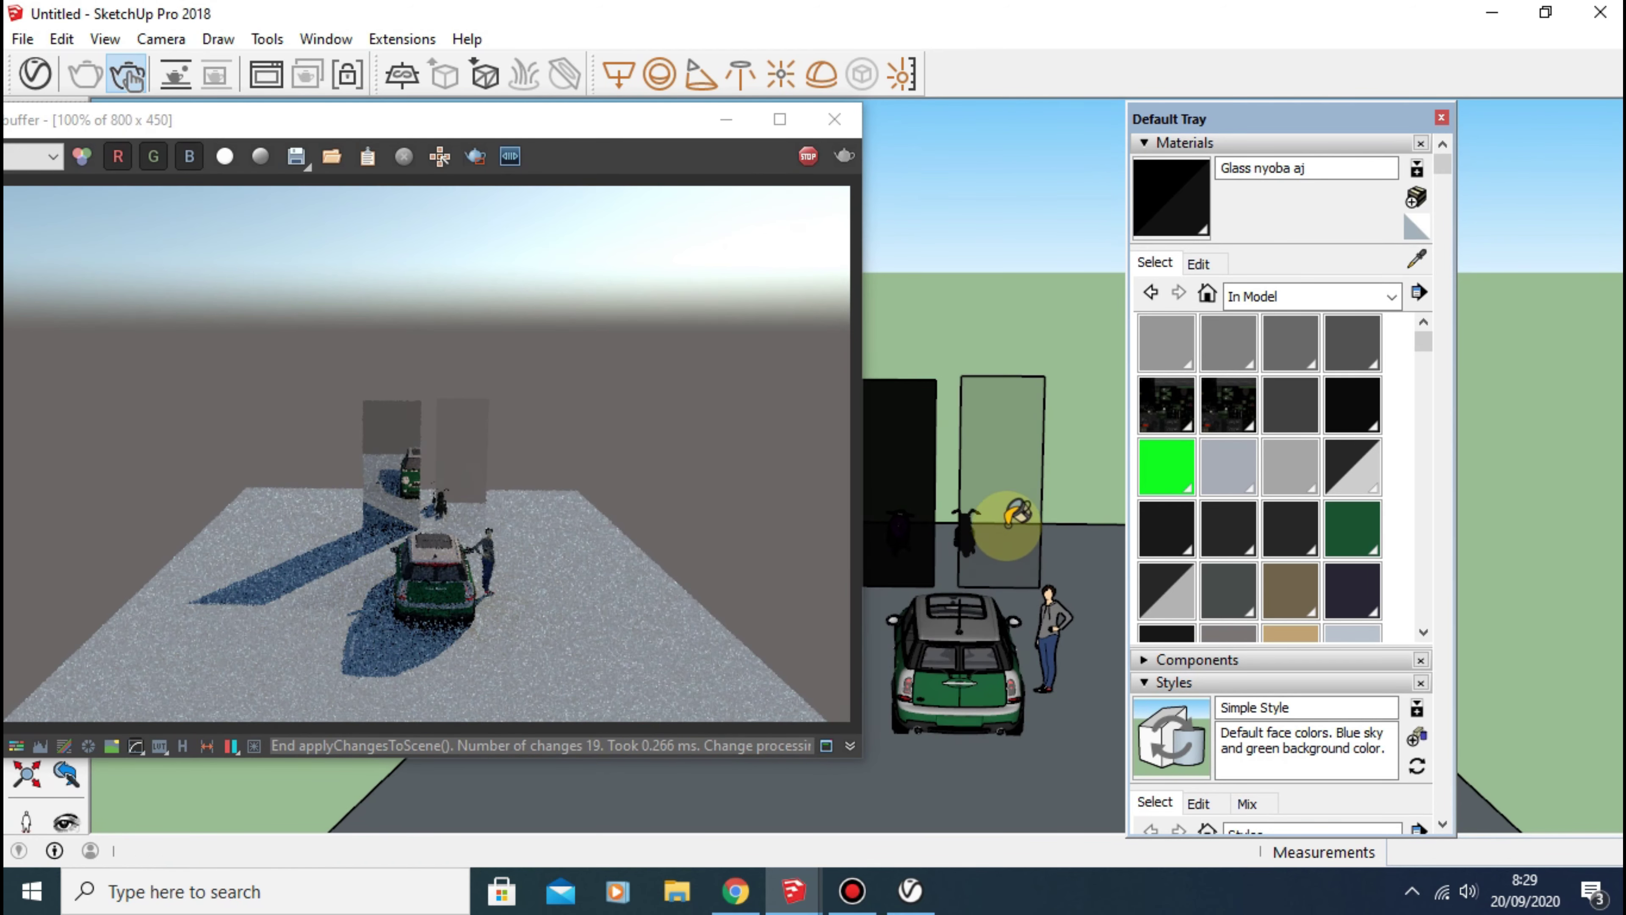
{"action": "left_click_drag", "start_coordinate": [662, 144], "coordinate": [505, 161]}
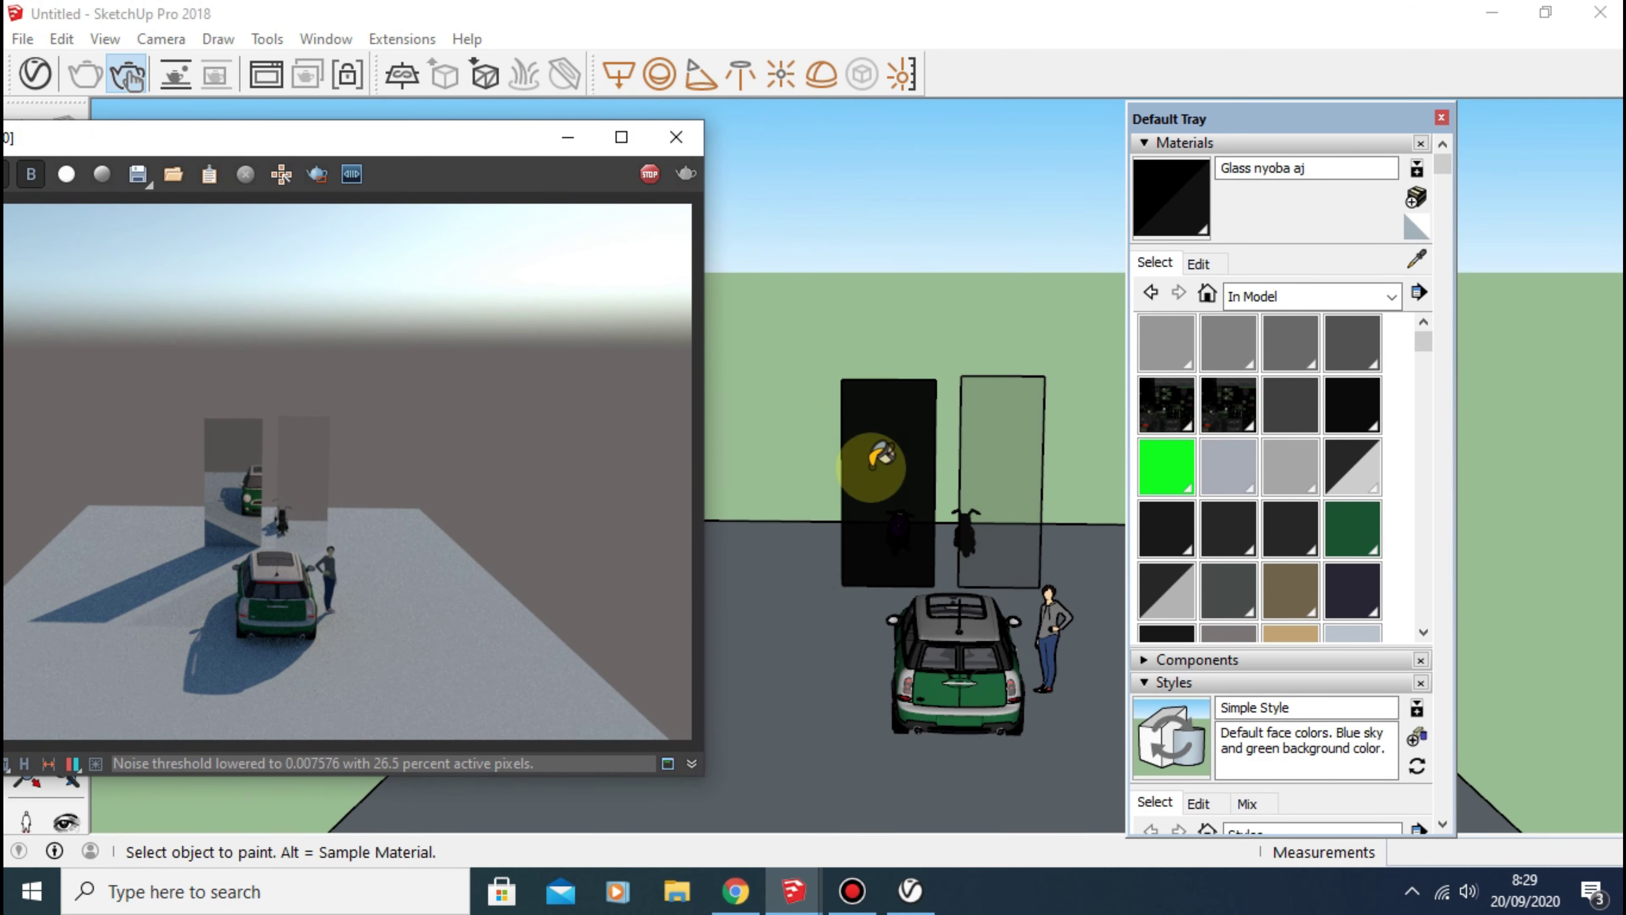
{"action": "middle_click_drag", "start_coordinate": [831, 329], "coordinate": [895, 327]}
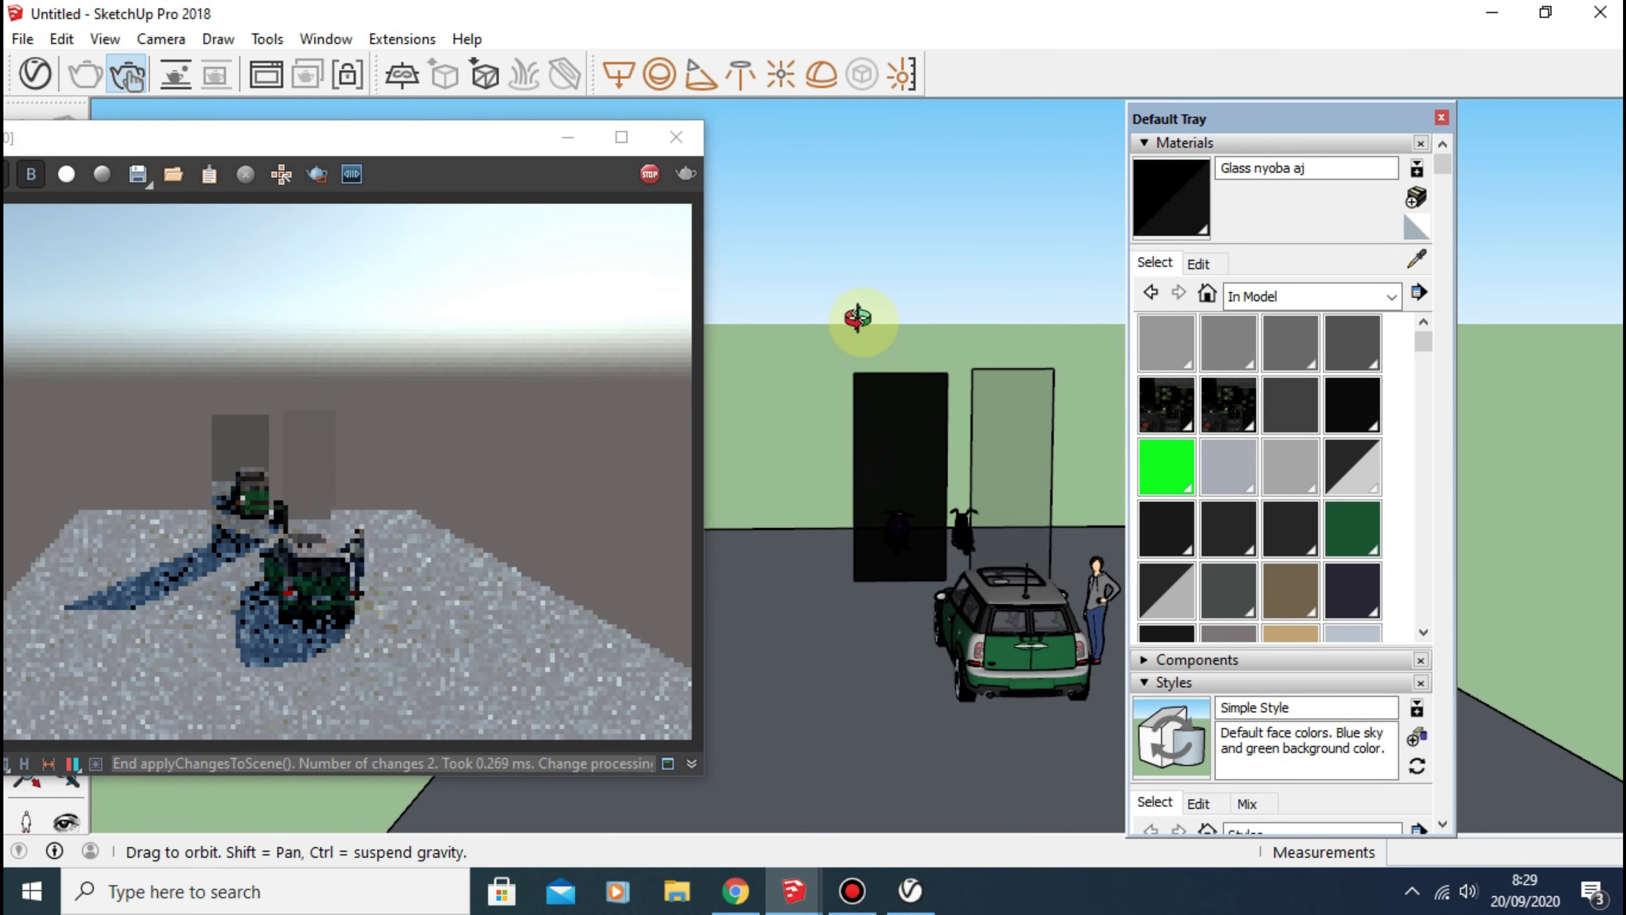
{"action": "mouse_move", "coordinate": [896, 327]}
{"action": "middle_mouse_down"}
{"action": "mouse_move", "coordinate": [992, 341]}
{"action": "mouse_move", "coordinate": [798, 348]}
{"action": "middle_mouse_up"}
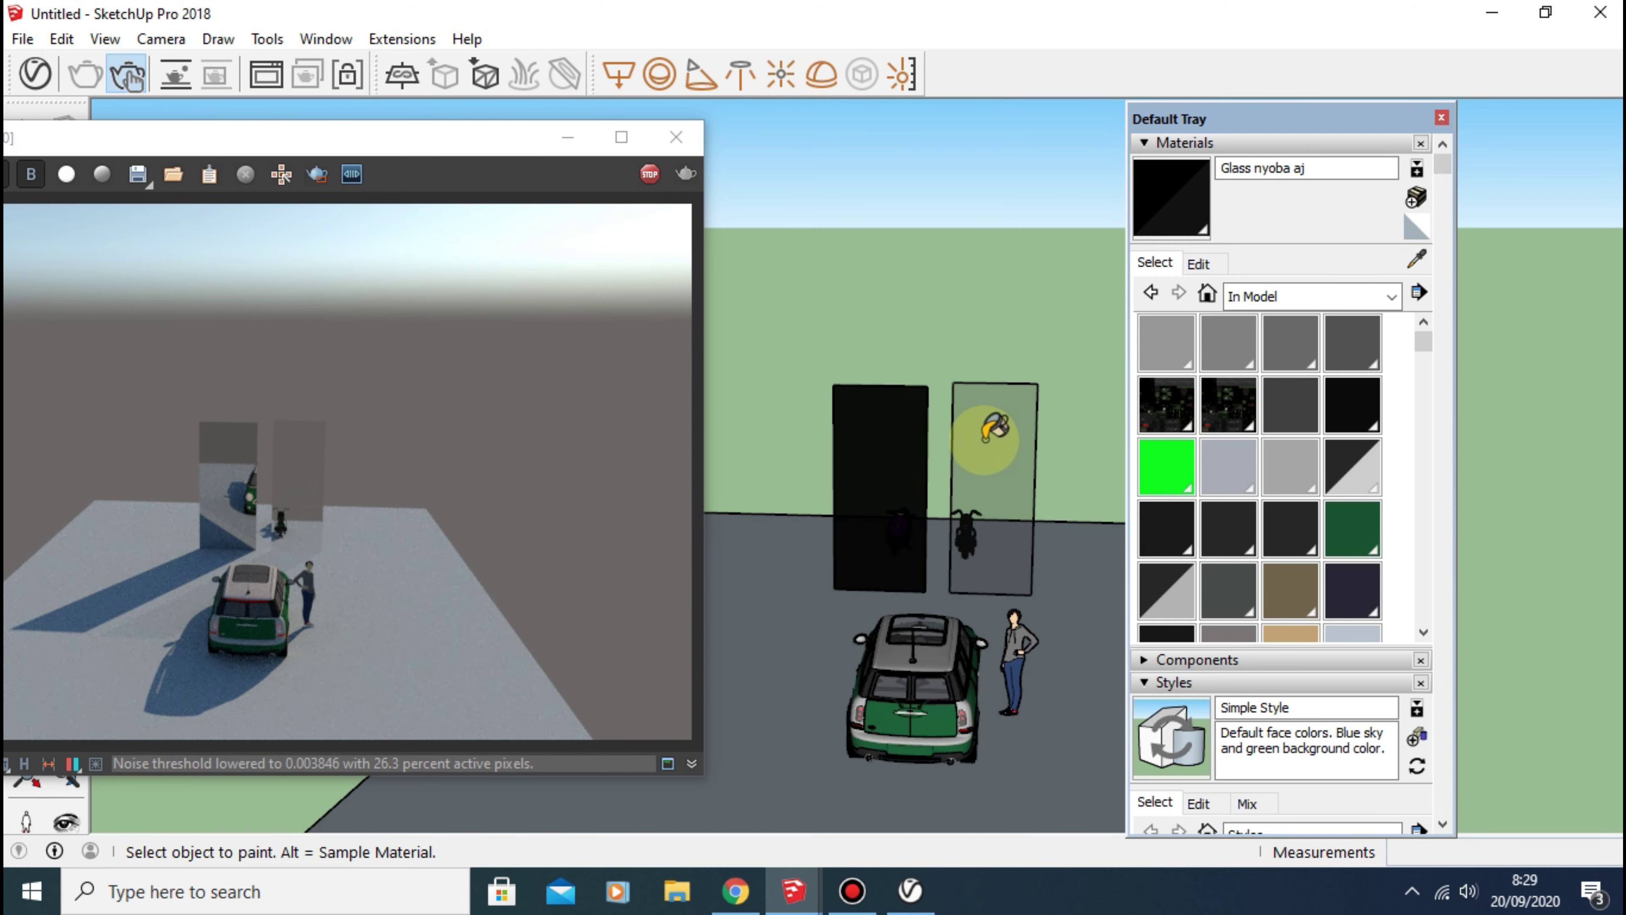
{"action": "mouse_move", "coordinate": [991, 432]}
{"action": "middle_mouse_down"}
{"action": "mouse_move", "coordinate": [765, 437]}
{"action": "mouse_move", "coordinate": [951, 442]}
{"action": "mouse_move", "coordinate": [1149, 416]}
{"action": "mouse_move", "coordinate": [871, 425]}
{"action": "mouse_move", "coordinate": [976, 439]}
{"action": "mouse_move", "coordinate": [1067, 412]}
{"action": "mouse_move", "coordinate": [955, 429]}
{"action": "mouse_move", "coordinate": [972, 519]}
{"action": "mouse_move", "coordinate": [914, 465]}
{"action": "mouse_move", "coordinate": [806, 490]}
{"action": "mouse_move", "coordinate": [864, 484]}
{"action": "mouse_move", "coordinate": [508, 497]}
{"action": "mouse_move", "coordinate": [791, 428]}
{"action": "mouse_move", "coordinate": [635, 443]}
{"action": "mouse_move", "coordinate": [515, 389]}
{"action": "middle_mouse_up"}
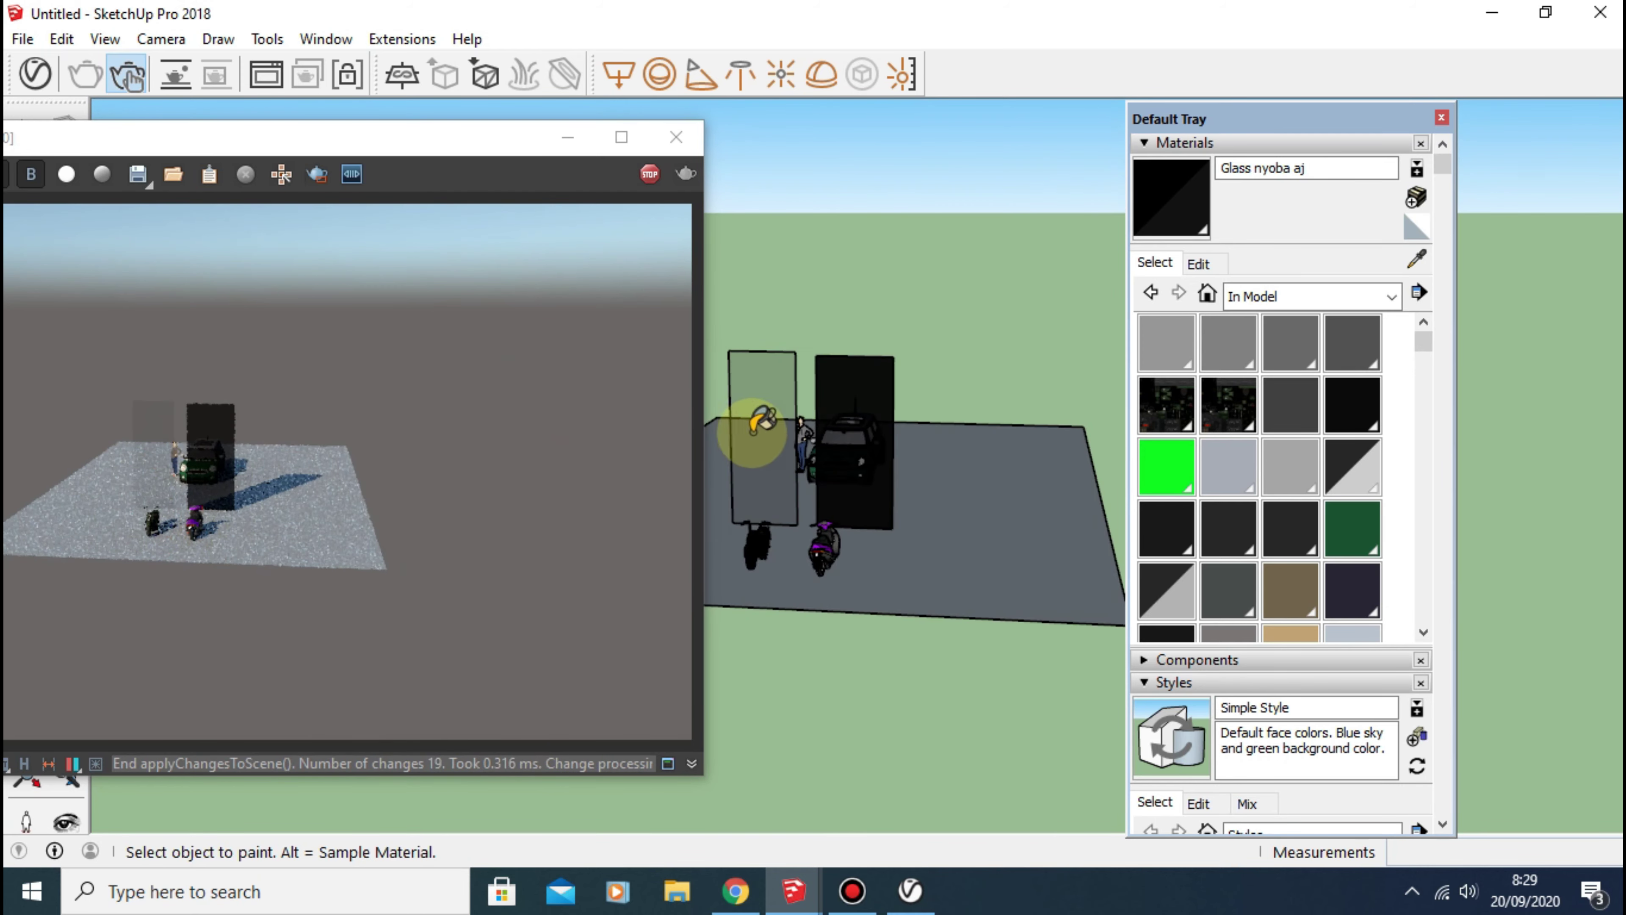
Step: Orbit around the glass panels to see them edge-on, then from the car's side
{"action": "mouse_move", "coordinate": [849, 426]}
{"action": "middle_mouse_down"}
{"action": "mouse_move", "coordinate": [829, 410]}
{"action": "mouse_move", "coordinate": [910, 426]}
{"action": "middle_mouse_up"}
{"action": "middle_click_drag", "start_coordinate": [781, 436], "coordinate": [831, 421]}
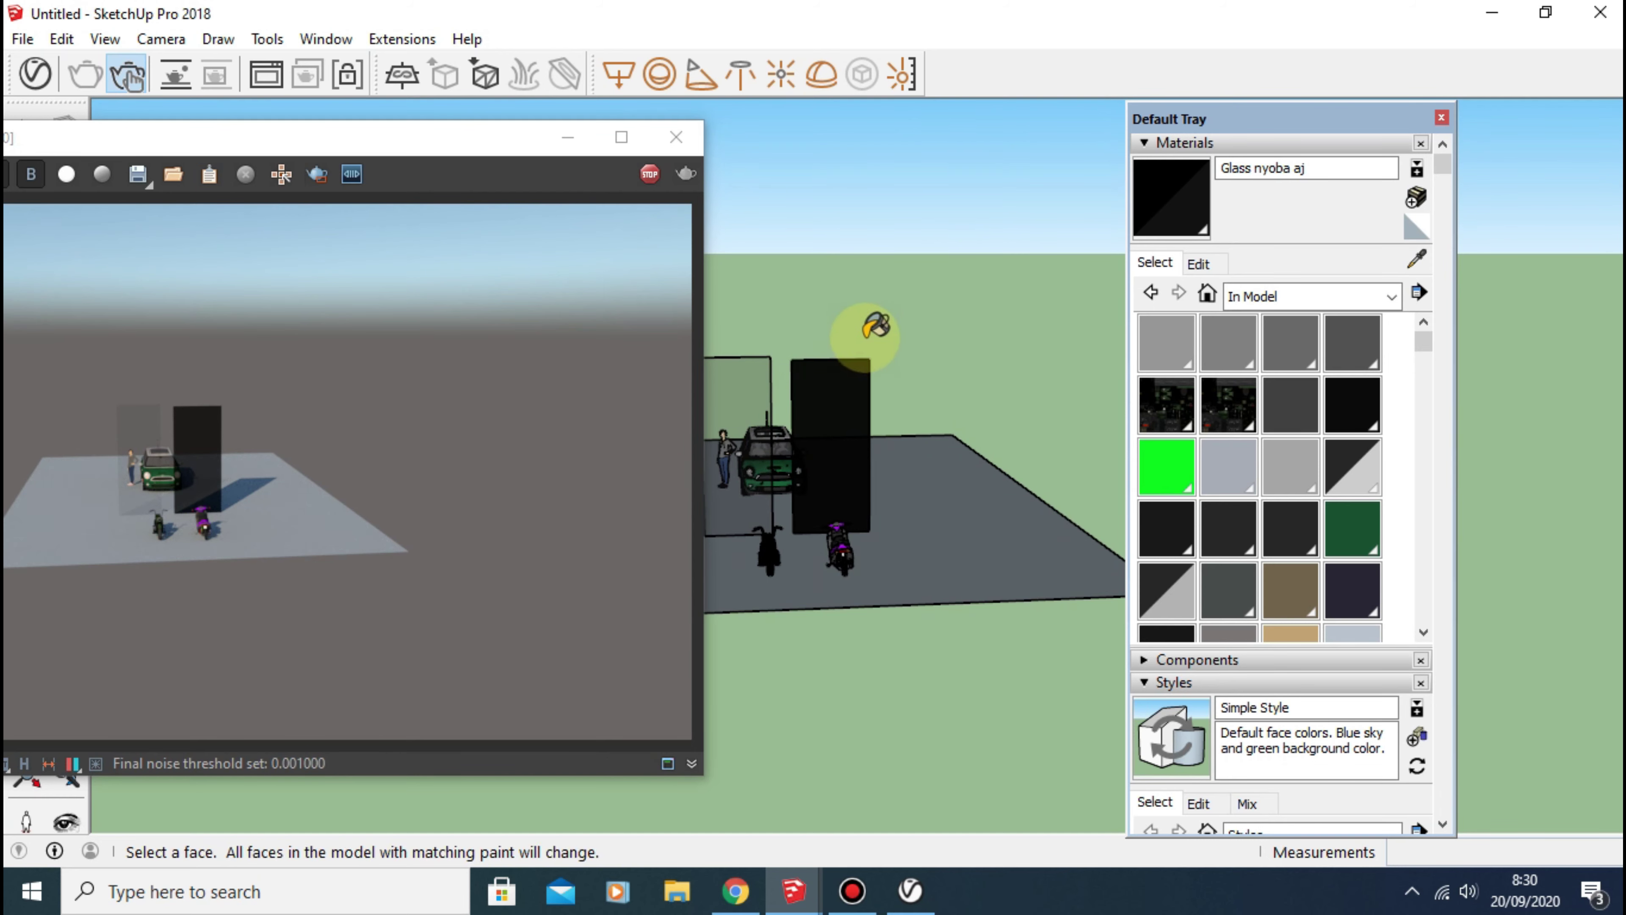
{"action": "mouse_move", "coordinate": [875, 326]}
{"action": "middle_mouse_down"}
{"action": "mouse_move", "coordinate": [958, 337]}
{"action": "mouse_move", "coordinate": [831, 345]}
{"action": "mouse_move", "coordinate": [890, 374]}
{"action": "mouse_move", "coordinate": [773, 374]}
{"action": "mouse_move", "coordinate": [829, 342]}
{"action": "mouse_move", "coordinate": [980, 435]}
{"action": "mouse_move", "coordinate": [868, 410]}
{"action": "mouse_move", "coordinate": [1056, 429]}
{"action": "mouse_move", "coordinate": [773, 446]}
{"action": "mouse_move", "coordinate": [894, 450]}
{"action": "middle_mouse_up"}
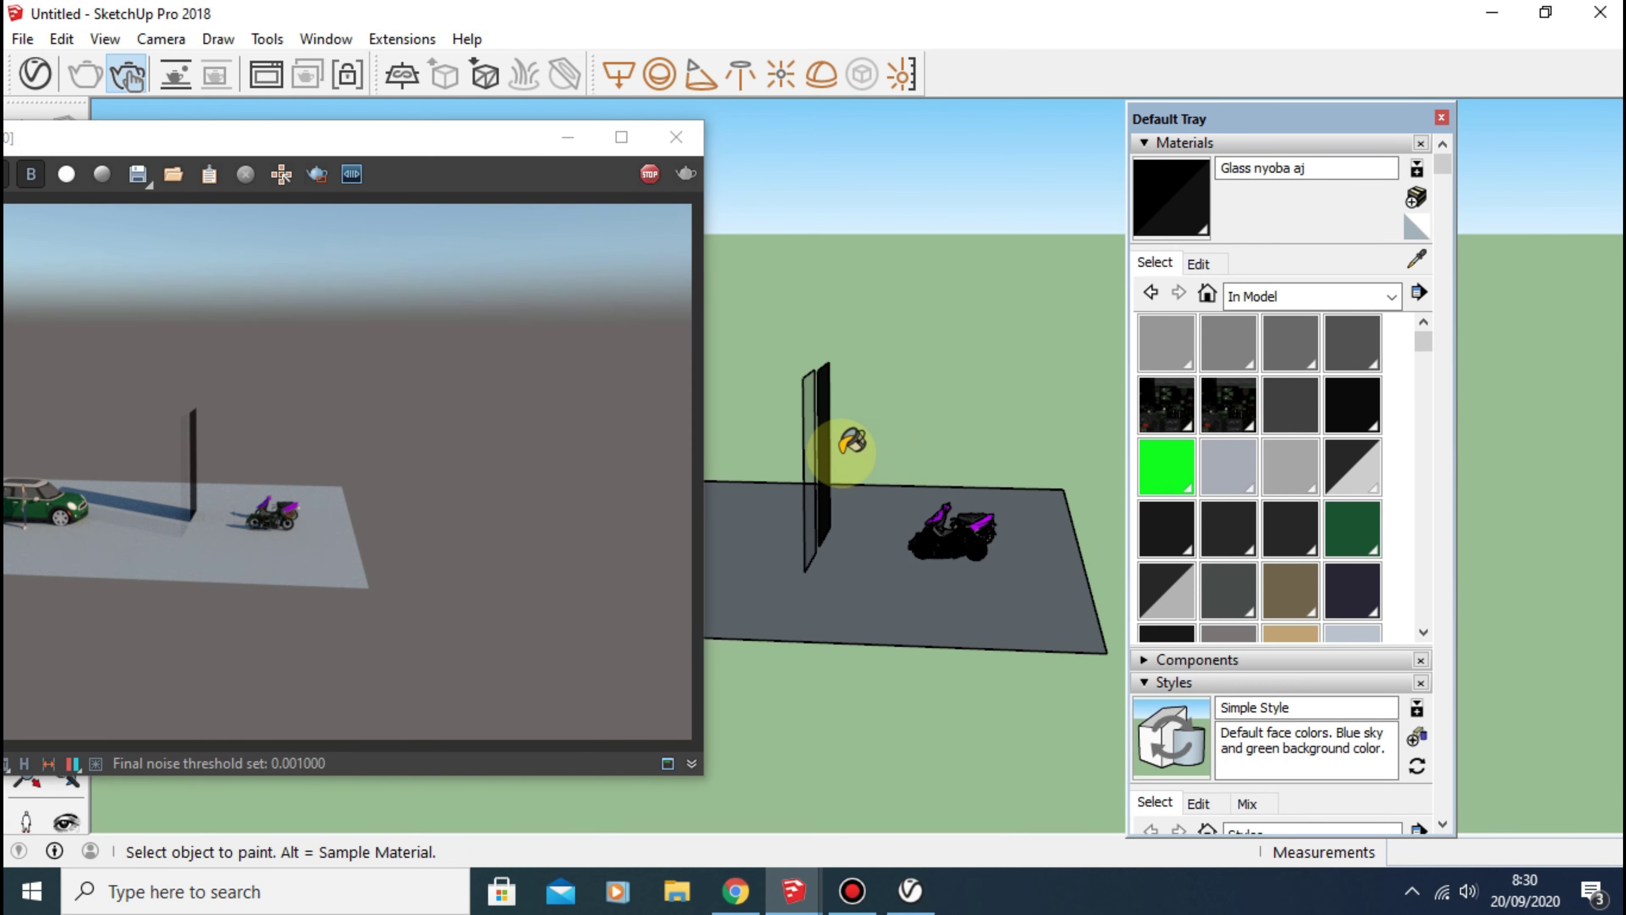
{"action": "mouse_move", "coordinate": [851, 440]}
{"action": "middle_mouse_down"}
{"action": "mouse_move", "coordinate": [763, 454]}
{"action": "mouse_move", "coordinate": [428, 411]}
{"action": "mouse_move", "coordinate": [737, 392]}
{"action": "mouse_move", "coordinate": [656, 375]}
{"action": "mouse_move", "coordinate": [835, 352]}
{"action": "mouse_move", "coordinate": [720, 352]}
{"action": "mouse_move", "coordinate": [788, 374]}
{"action": "mouse_move", "coordinate": [1458, 418]}
{"action": "mouse_move", "coordinate": [893, 520]}
{"action": "mouse_move", "coordinate": [1235, 490]}
{"action": "mouse_move", "coordinate": [874, 511]}
{"action": "mouse_move", "coordinate": [998, 490]}
{"action": "mouse_move", "coordinate": [1245, 497]}
{"action": "mouse_move", "coordinate": [1284, 481]}
{"action": "mouse_move", "coordinate": [1278, 465]}
{"action": "mouse_move", "coordinate": [1118, 519]}
{"action": "mouse_move", "coordinate": [580, 537]}
{"action": "mouse_move", "coordinate": [878, 465]}
{"action": "mouse_move", "coordinate": [374, 476]}
{"action": "mouse_move", "coordinate": [962, 473]}
{"action": "mouse_move", "coordinate": [1211, 535]}
{"action": "mouse_move", "coordinate": [842, 538]}
{"action": "mouse_move", "coordinate": [1089, 530]}
{"action": "middle_mouse_up"}
{"action": "middle_click_drag", "start_coordinate": [885, 512], "coordinate": [955, 519]}
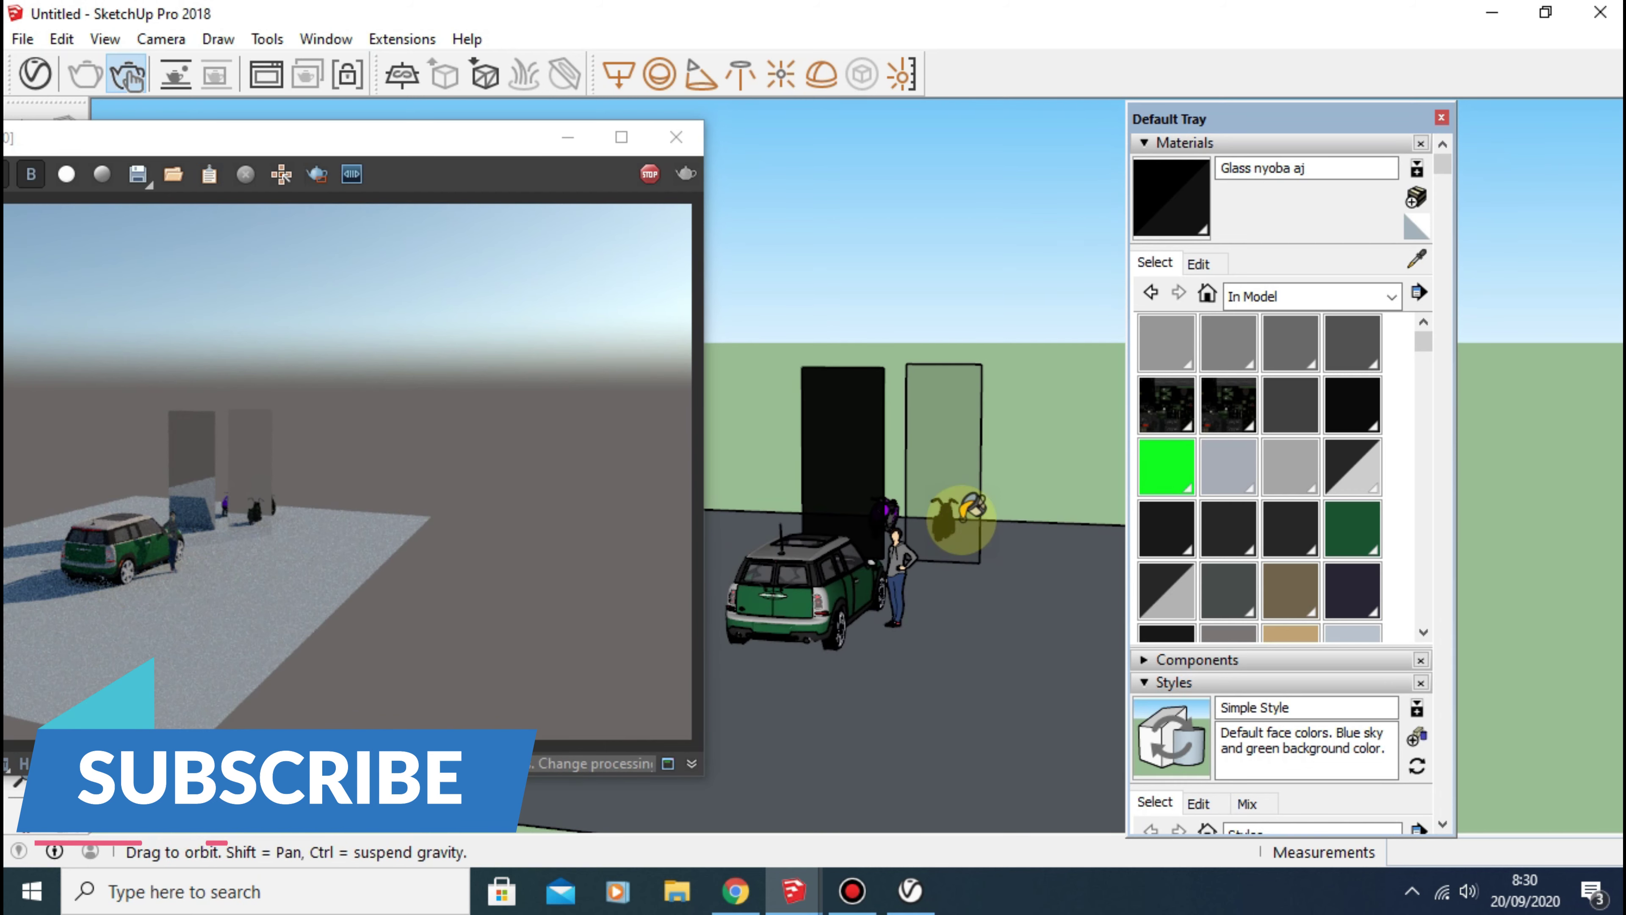